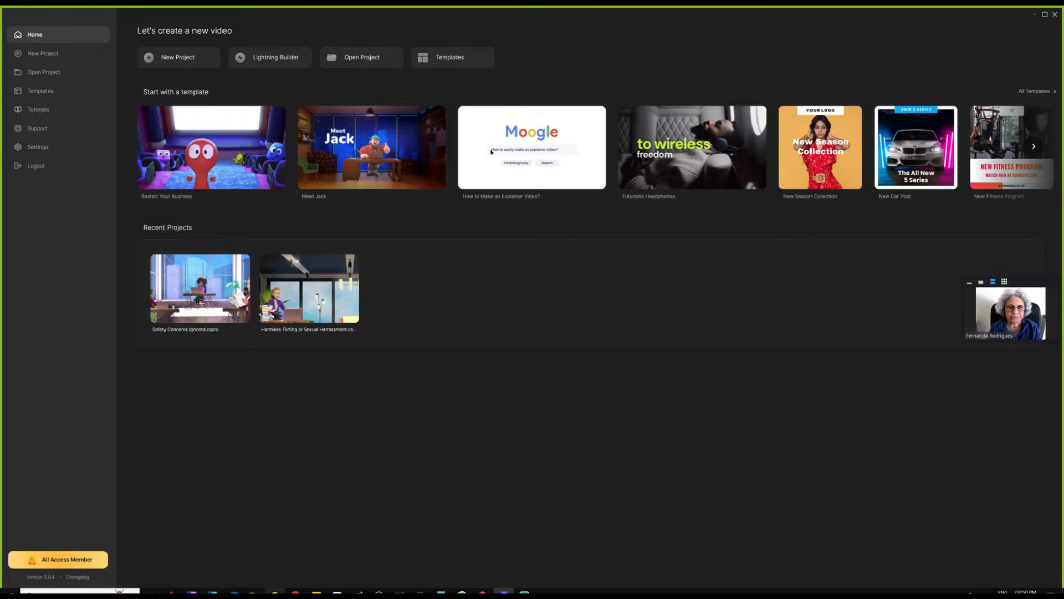
- In the older installation, open Settings and start a migration export, then cancel saving it
{"action": "left_click", "coordinate": [272, 558]}
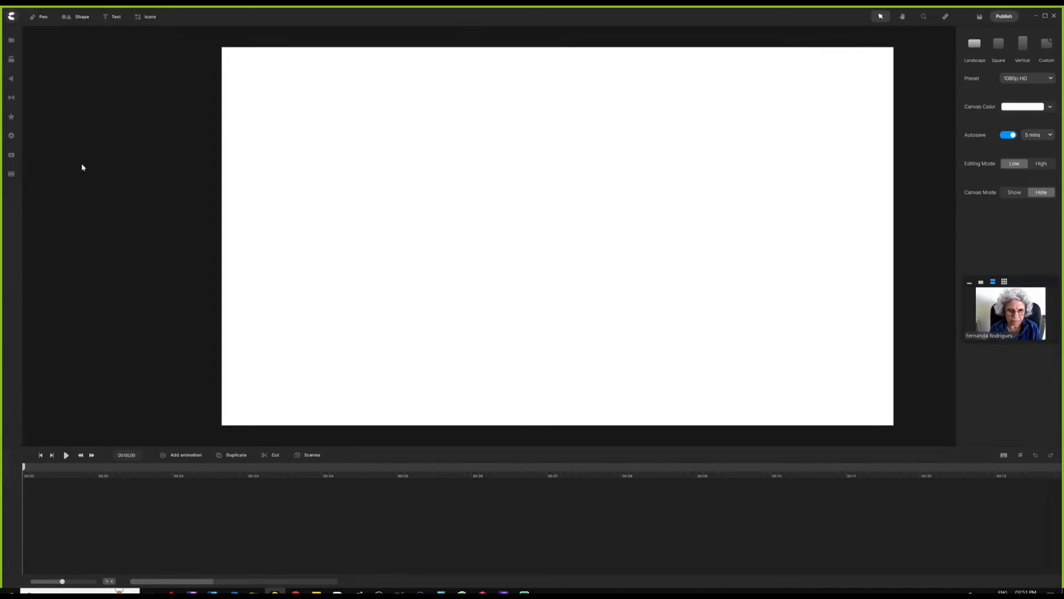
{"action": "left_click", "coordinate": [11, 16]}
{"action": "left_click", "coordinate": [29, 78]}
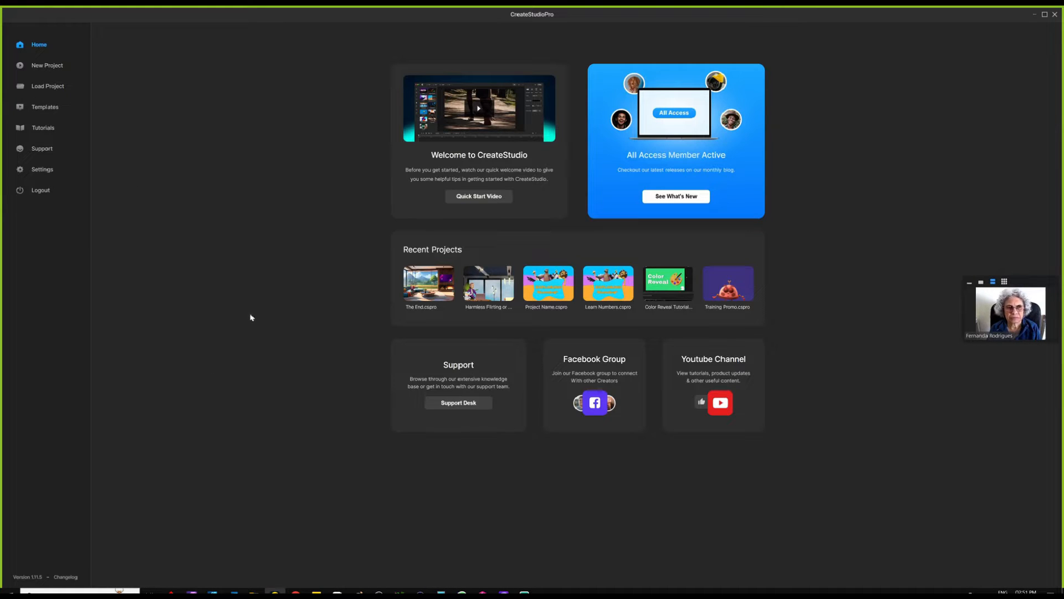
{"action": "left_click", "coordinate": [44, 170]}
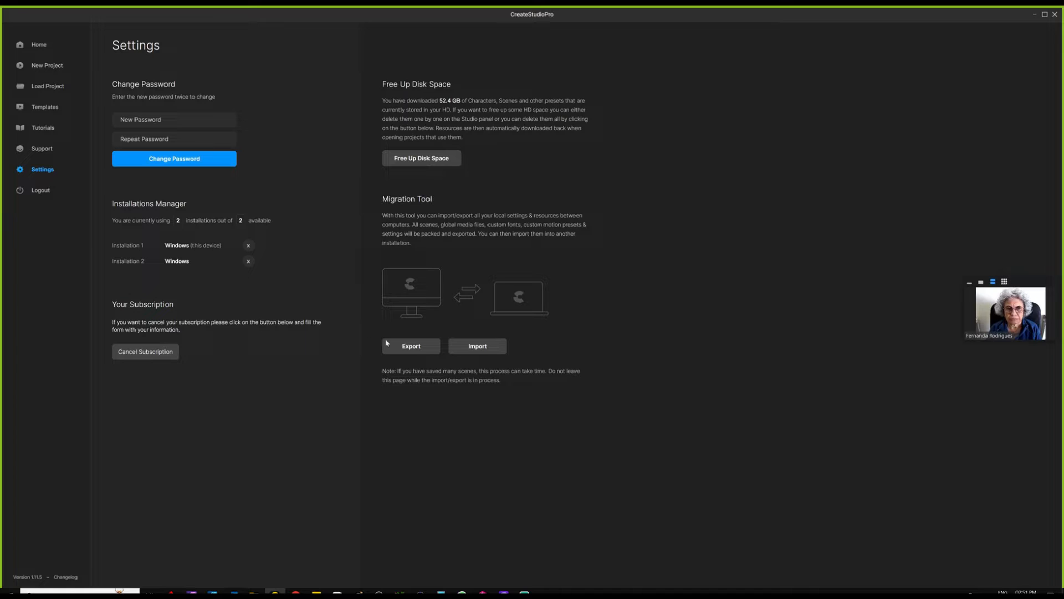
{"action": "left_click", "coordinate": [415, 352]}
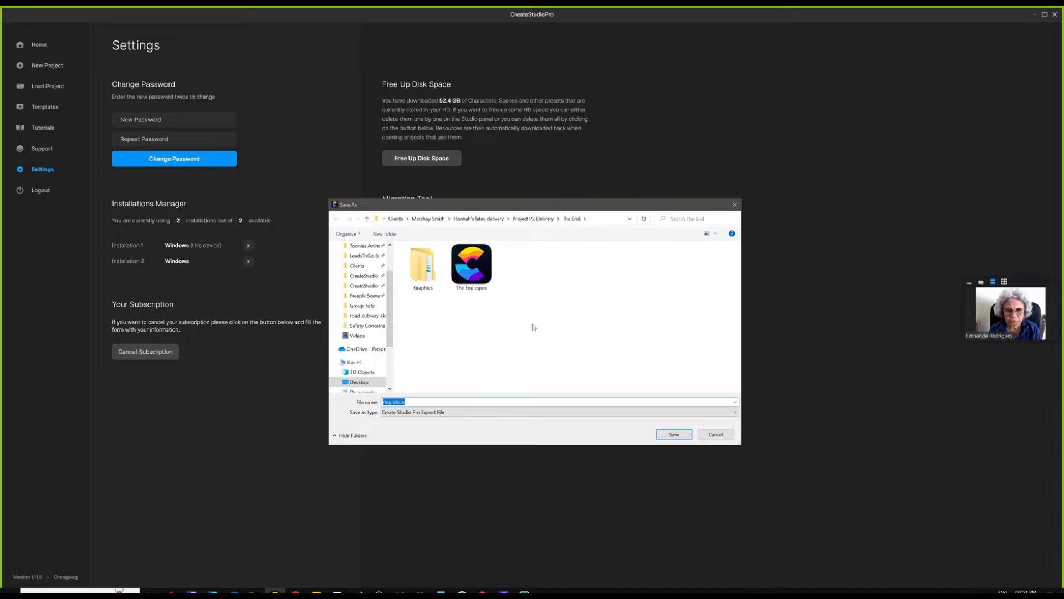
{"action": "left_click", "coordinate": [721, 435]}
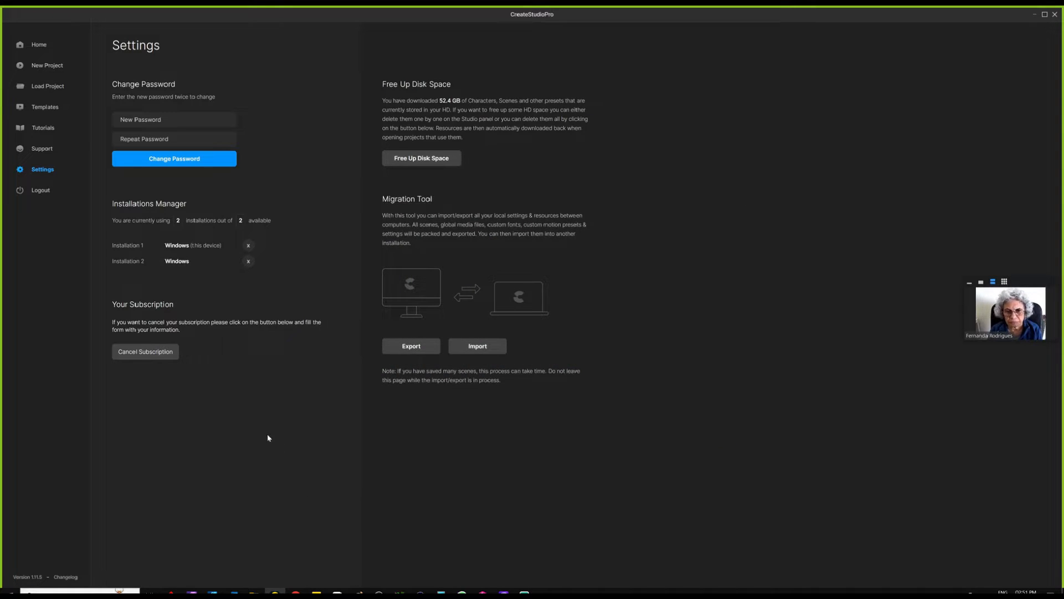
- In the newer installation, open Settings, confirm a migration data import, and dismiss the file picker
{"action": "left_click", "coordinate": [504, 592]}
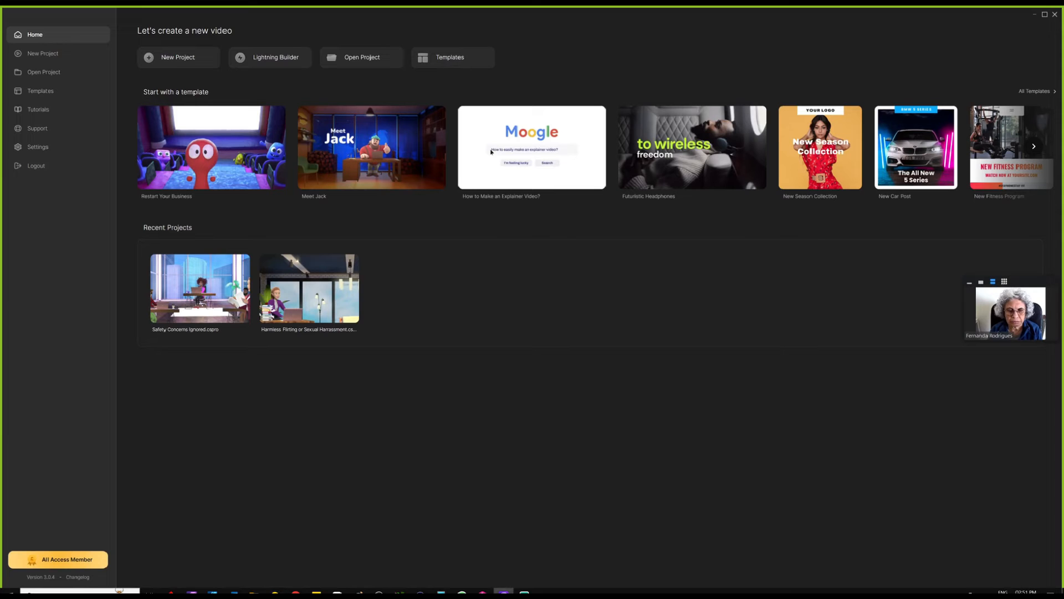
{"action": "left_click", "coordinate": [39, 147]}
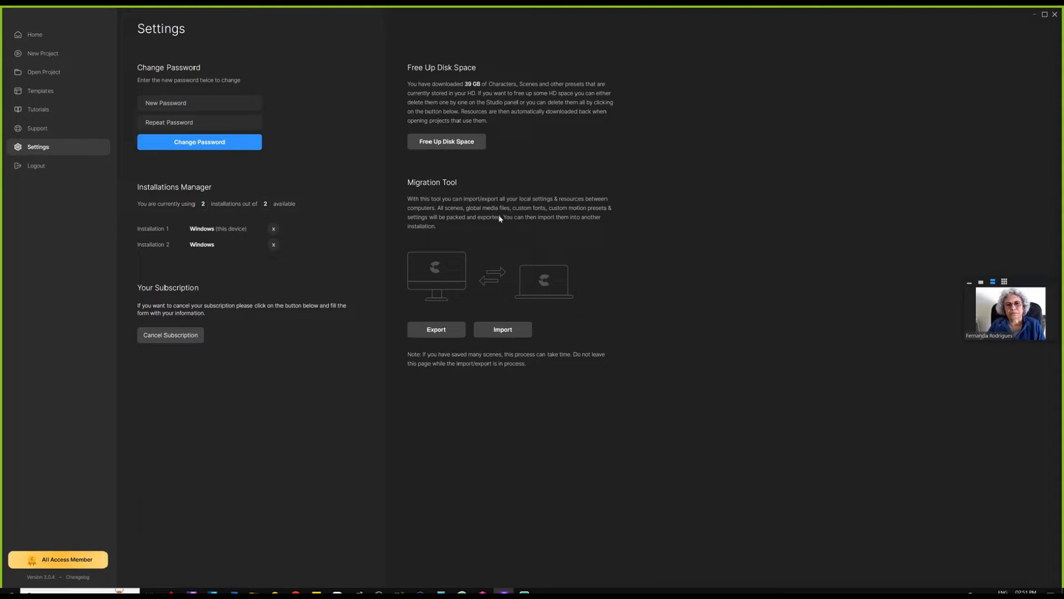
{"action": "left_click", "coordinate": [520, 332]}
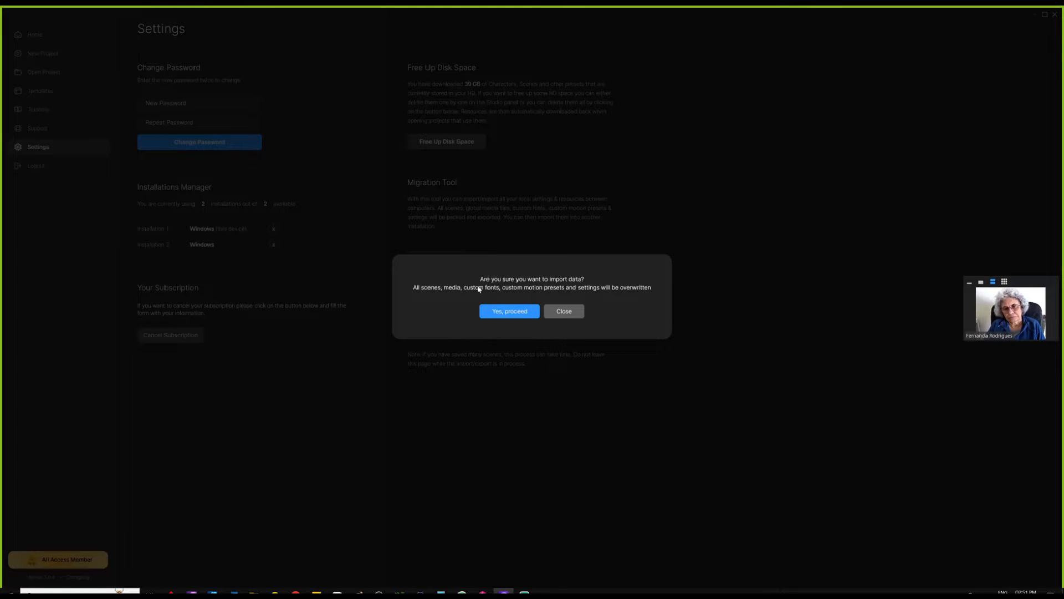
{"action": "left_click", "coordinate": [517, 311]}
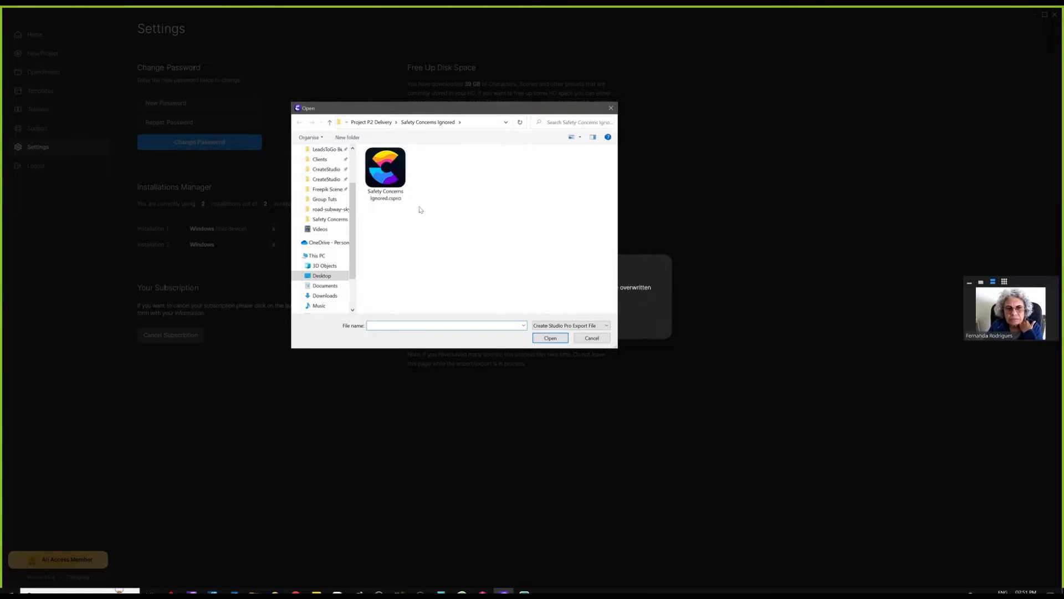
{"action": "left_click", "coordinate": [591, 339]}
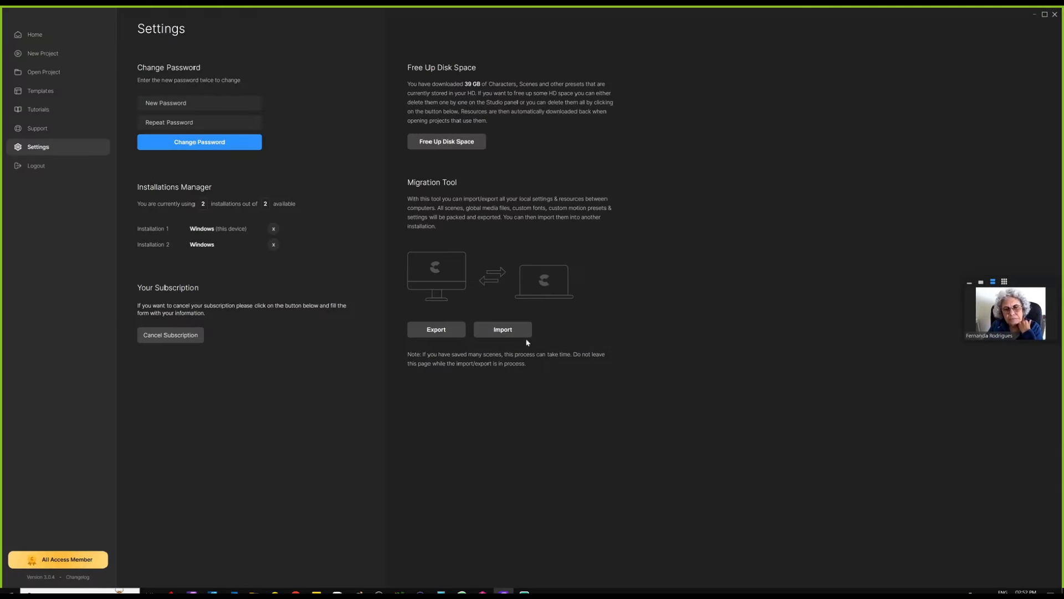
{"action": "left_click", "coordinate": [41, 53]}
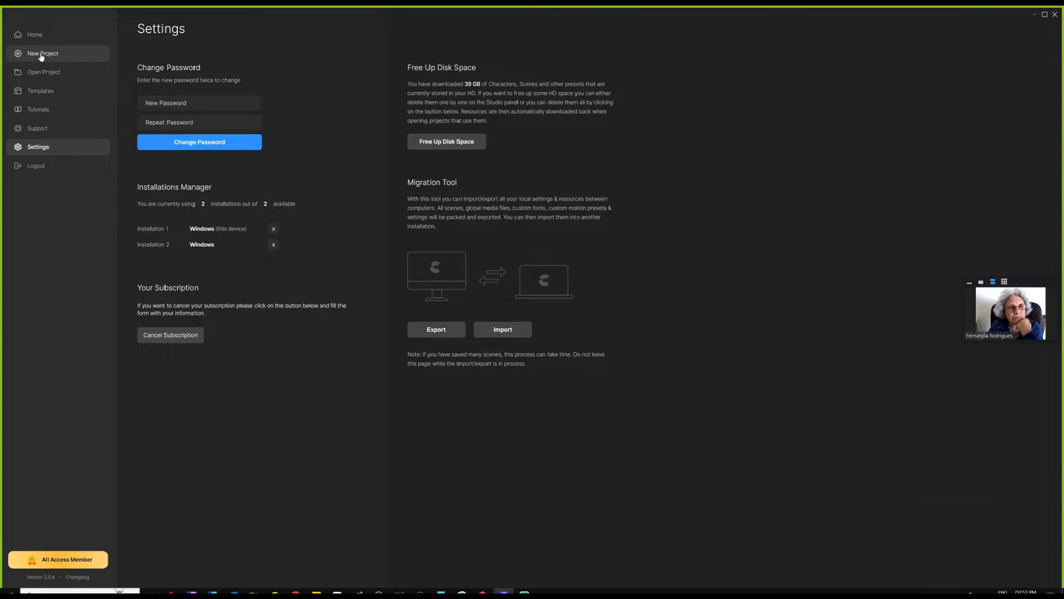
- Browse My Scenes, scrolling through the custom groups, logo animations and saved scenes
{"action": "left_click", "coordinate": [10, 81]}
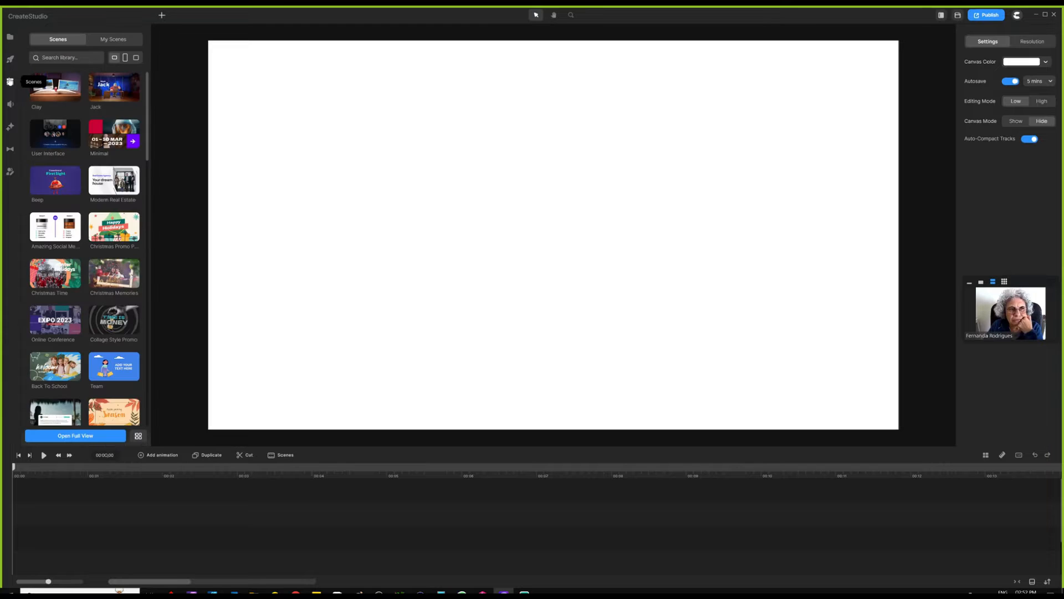
{"action": "left_click", "coordinate": [112, 41]}
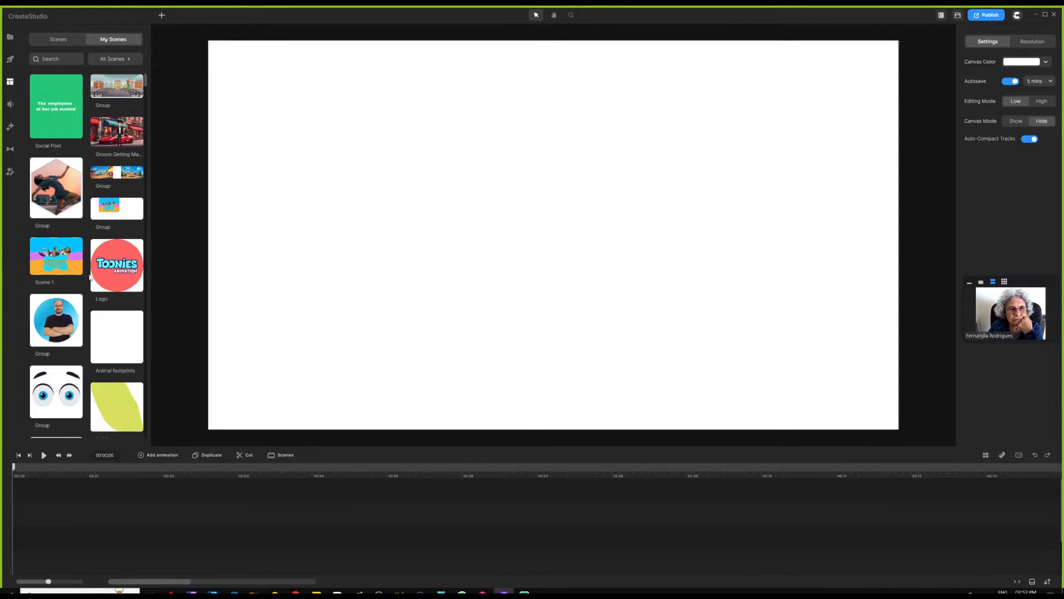
{"action": "scroll", "coordinate": [88, 226], "scroll_direction": "down", "scroll_amount": 10}
{"action": "scroll", "coordinate": [89, 226], "scroll_direction": "down", "scroll_amount": 5}
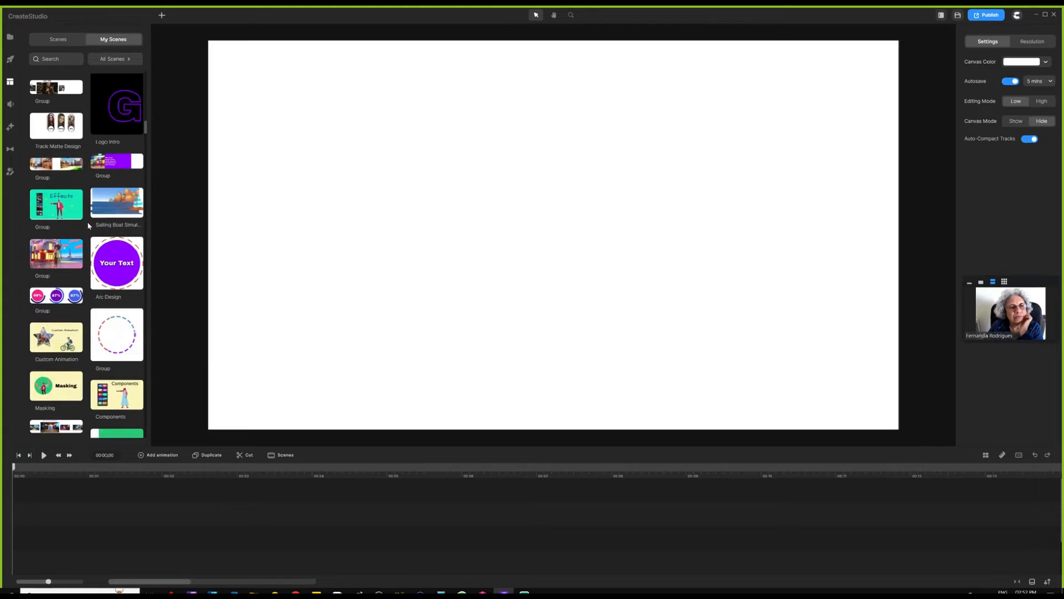
{"action": "scroll", "coordinate": [83, 228], "scroll_direction": "up", "scroll_amount": 5}
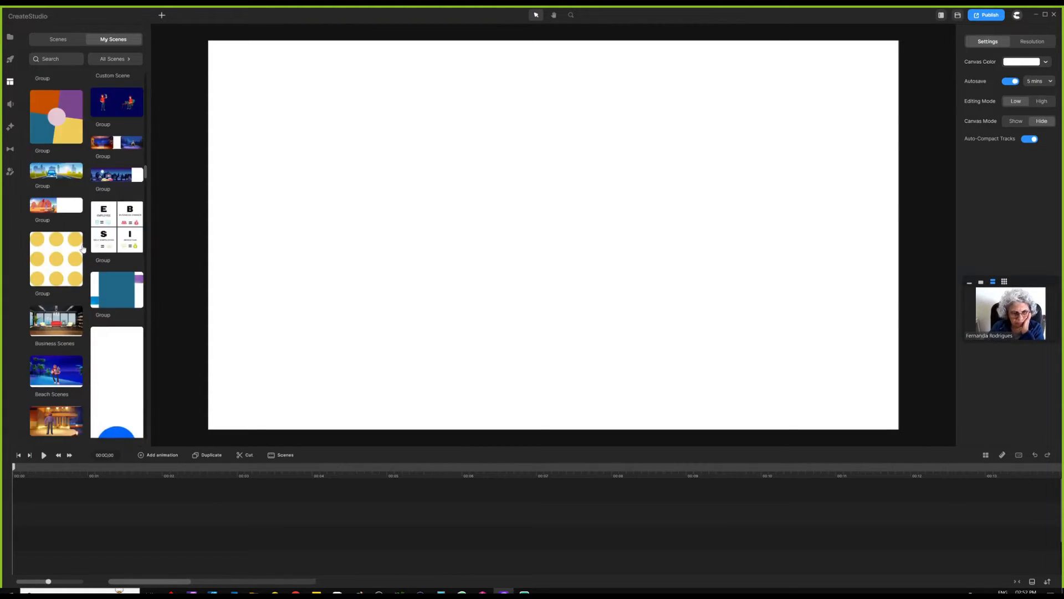
{"action": "left_click", "coordinate": [11, 39]}
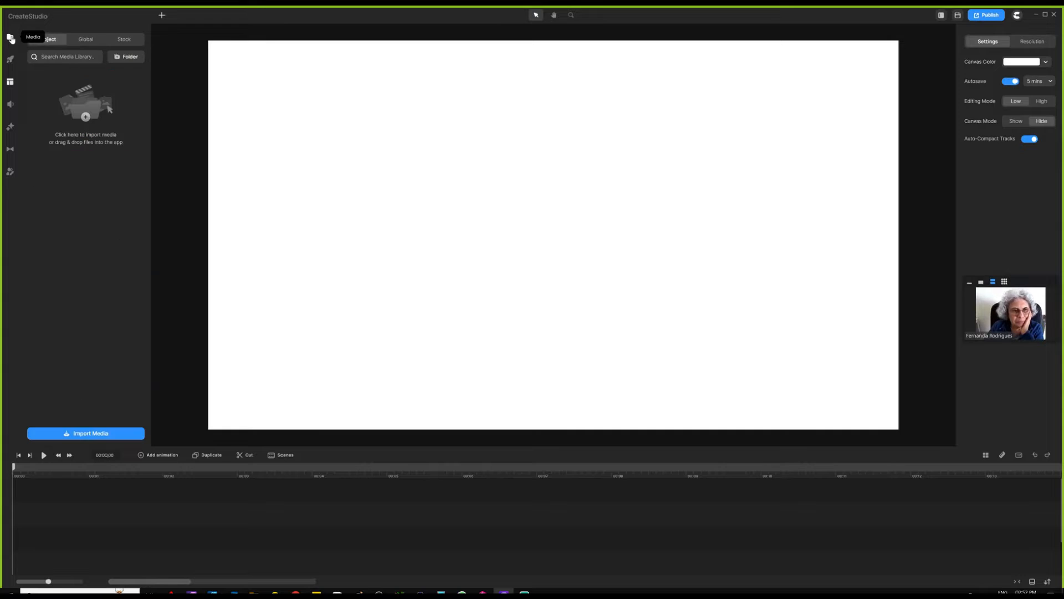
{"action": "left_click", "coordinate": [88, 41]}
{"action": "left_click", "coordinate": [37, 276]}
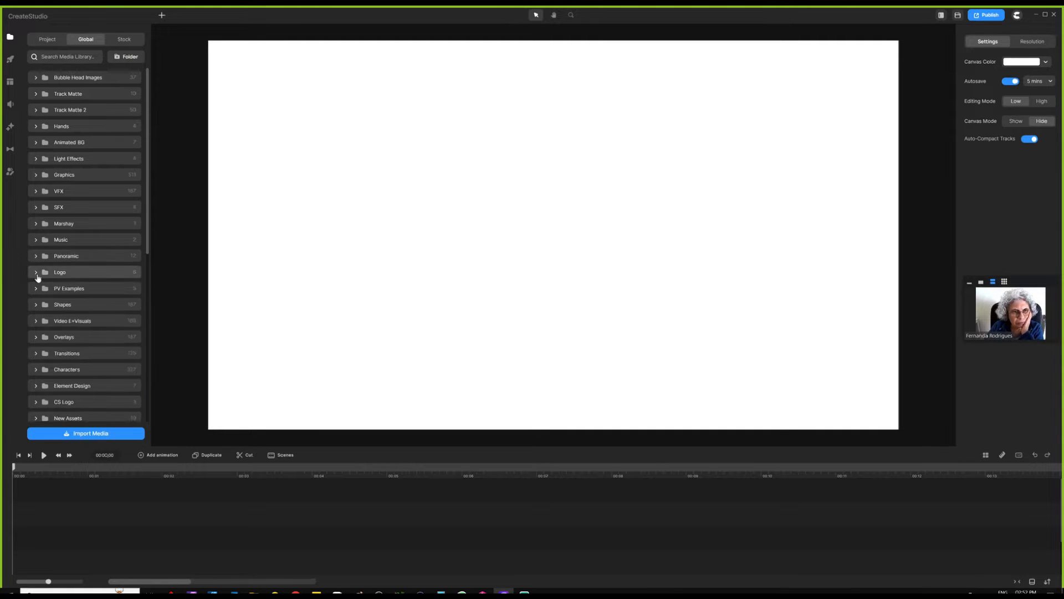
{"action": "scroll", "coordinate": [82, 149], "scroll_direction": "down", "scroll_amount": 6}
{"action": "left_click", "coordinate": [36, 134]}
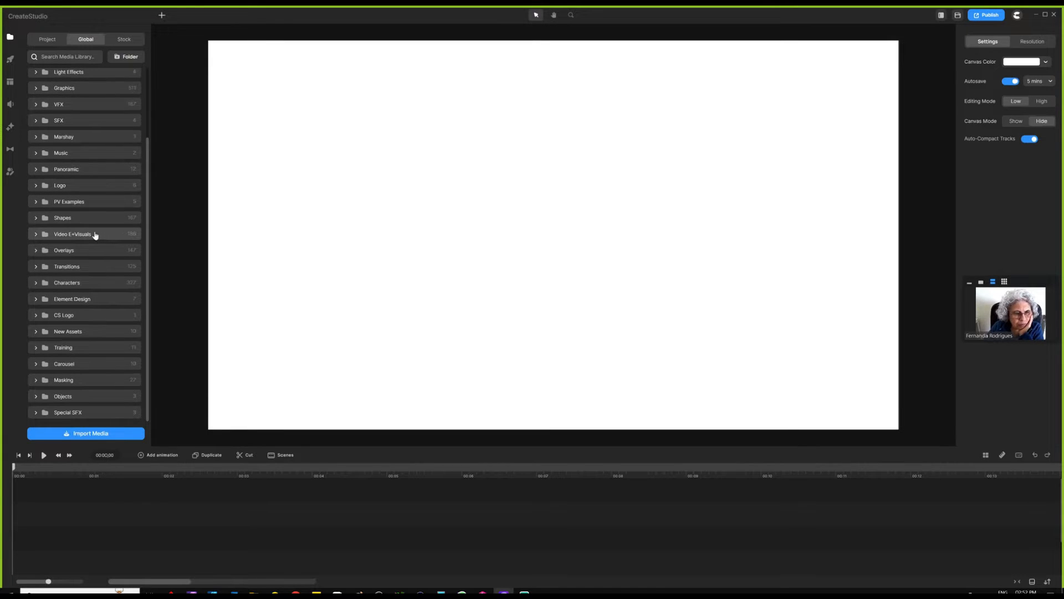
{"action": "scroll", "coordinate": [83, 231], "scroll_direction": "up", "scroll_amount": 2}
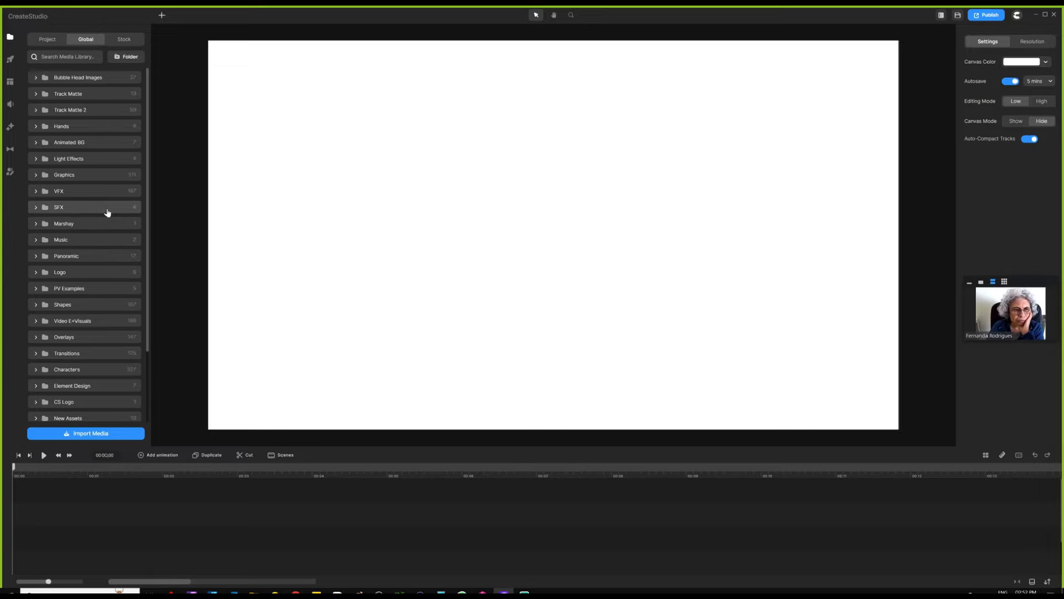
{"action": "left_click", "coordinate": [47, 40]}
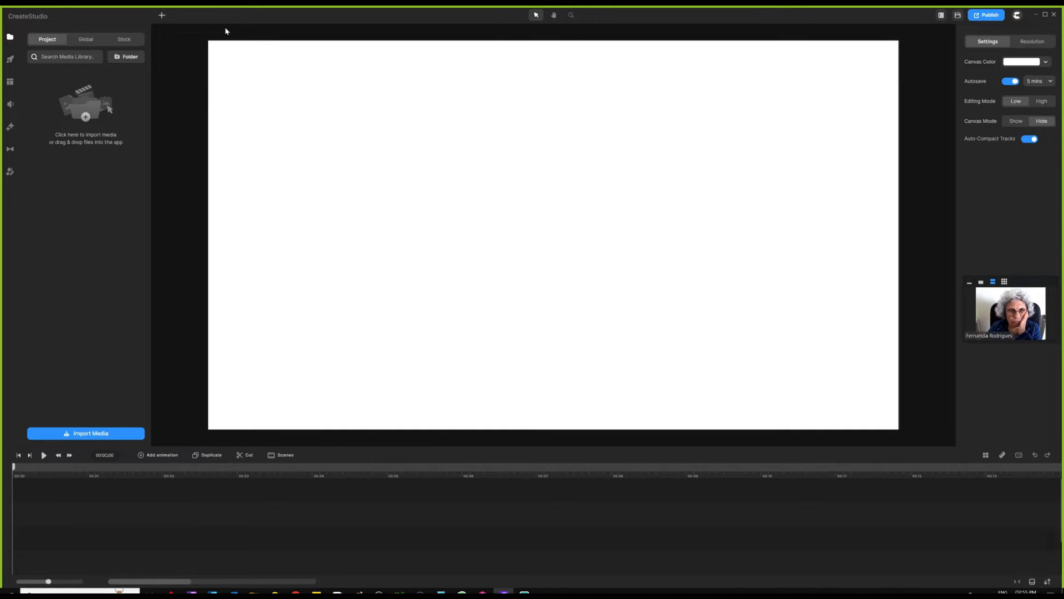
{"action": "left_click", "coordinate": [162, 17]}
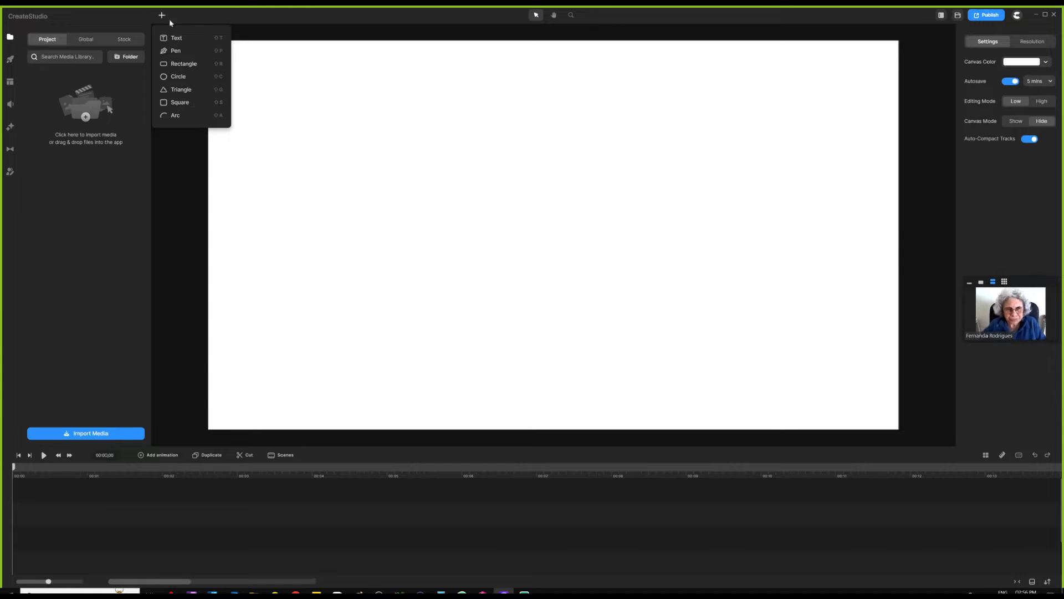
{"action": "left_click", "coordinate": [284, 61]}
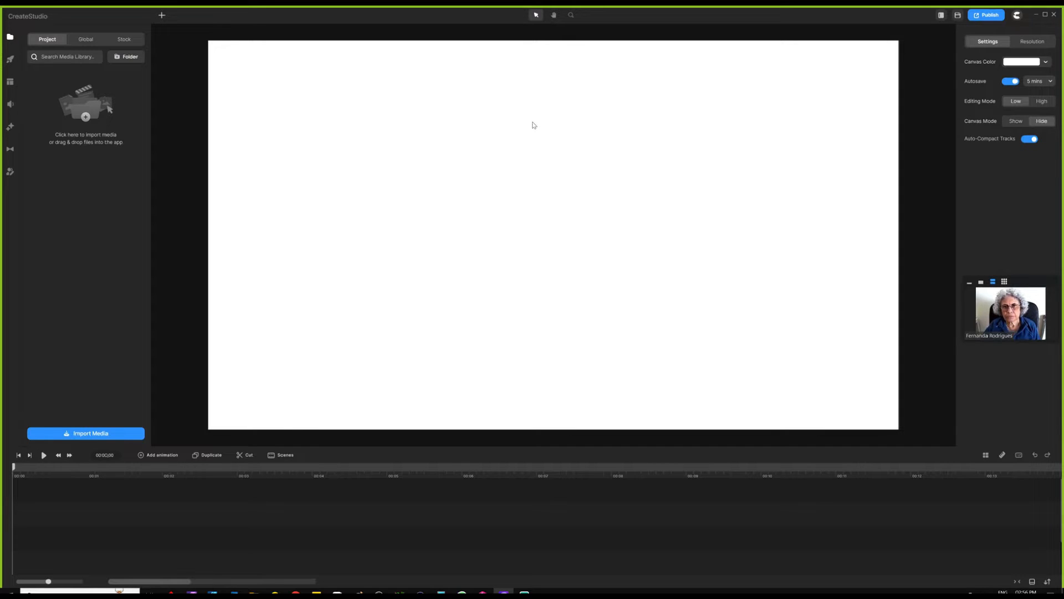
{"action": "scroll", "coordinate": [523, 143], "scroll_direction": "down", "scroll_amount": 3}
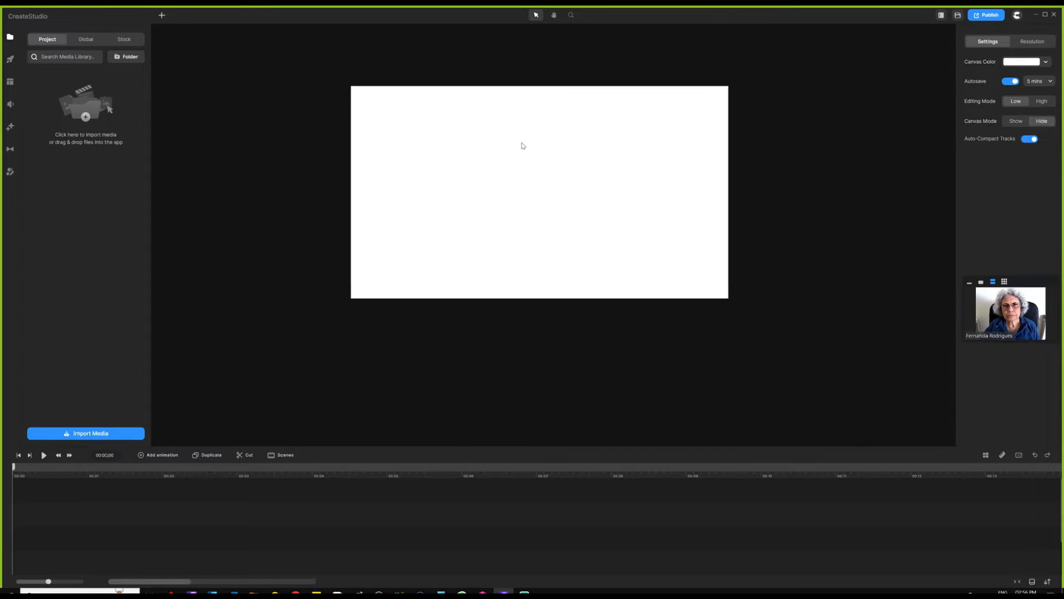
{"action": "scroll", "coordinate": [523, 146], "scroll_direction": "up", "scroll_amount": 3}
{"action": "scroll", "coordinate": [523, 145], "scroll_direction": "down", "scroll_amount": 3}
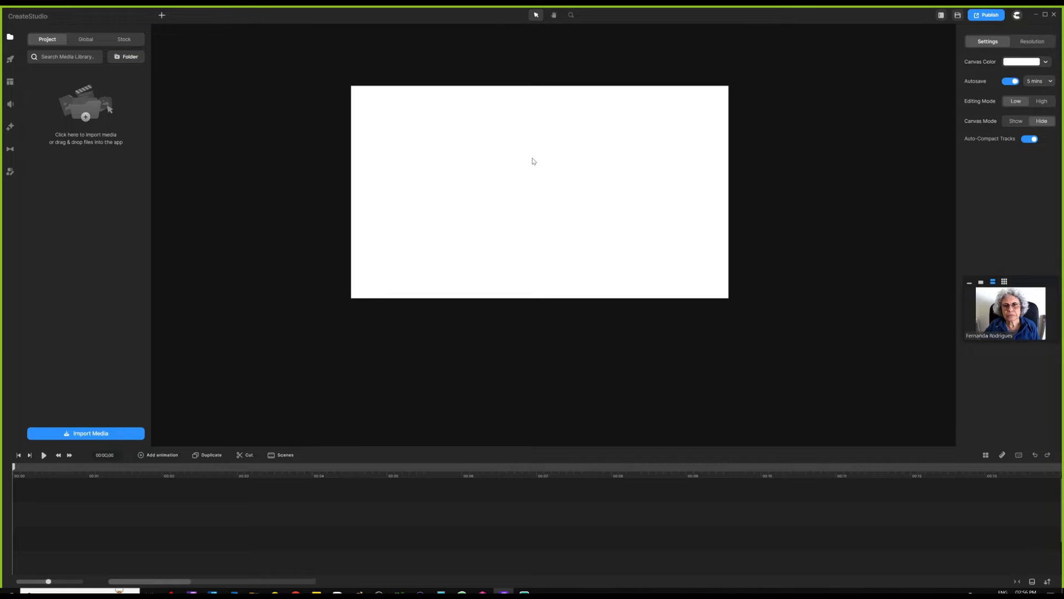
{"action": "scroll", "coordinate": [534, 161], "scroll_direction": "up", "scroll_amount": 3}
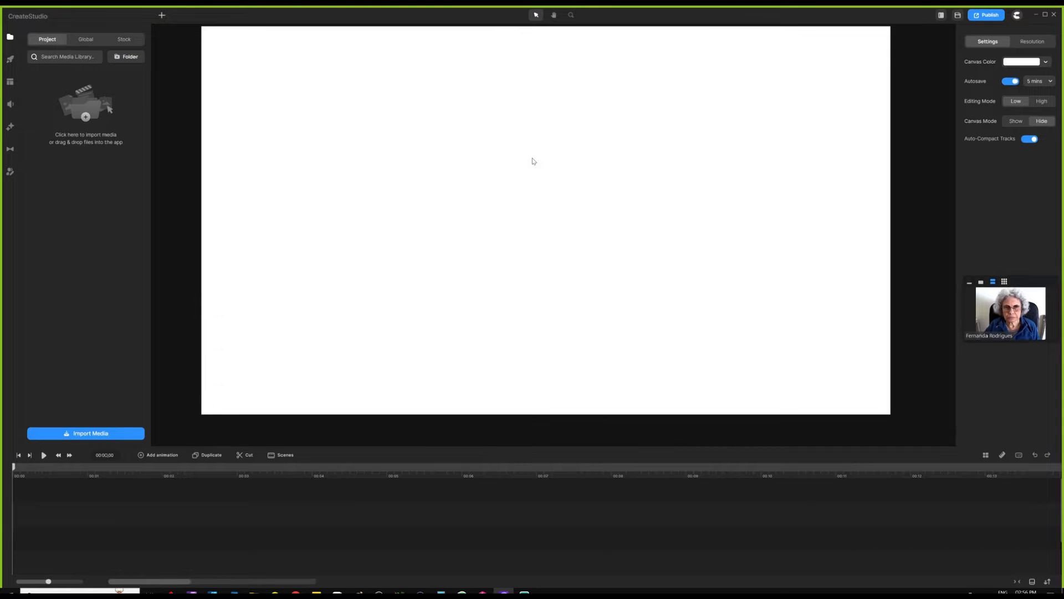
{"action": "scroll", "coordinate": [533, 161], "scroll_direction": "down", "scroll_amount": 3}
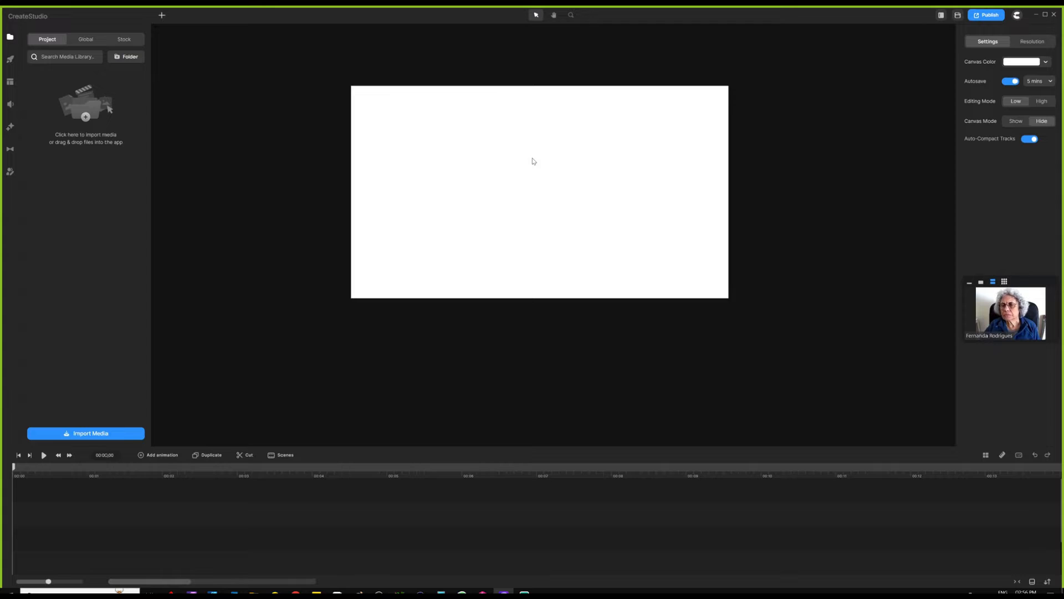
{"action": "scroll", "coordinate": [533, 161], "scroll_direction": "up", "scroll_amount": 3}
{"action": "scroll", "coordinate": [533, 161], "scroll_direction": "down", "scroll_amount": 3}
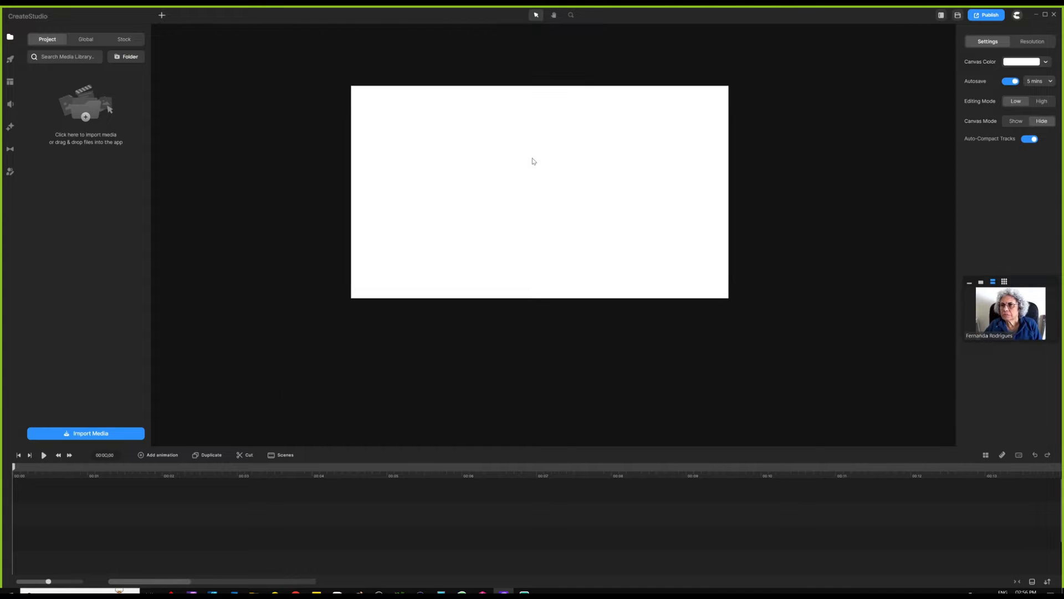
{"action": "scroll", "coordinate": [613, 127], "scroll_direction": "up", "scroll_amount": 3}
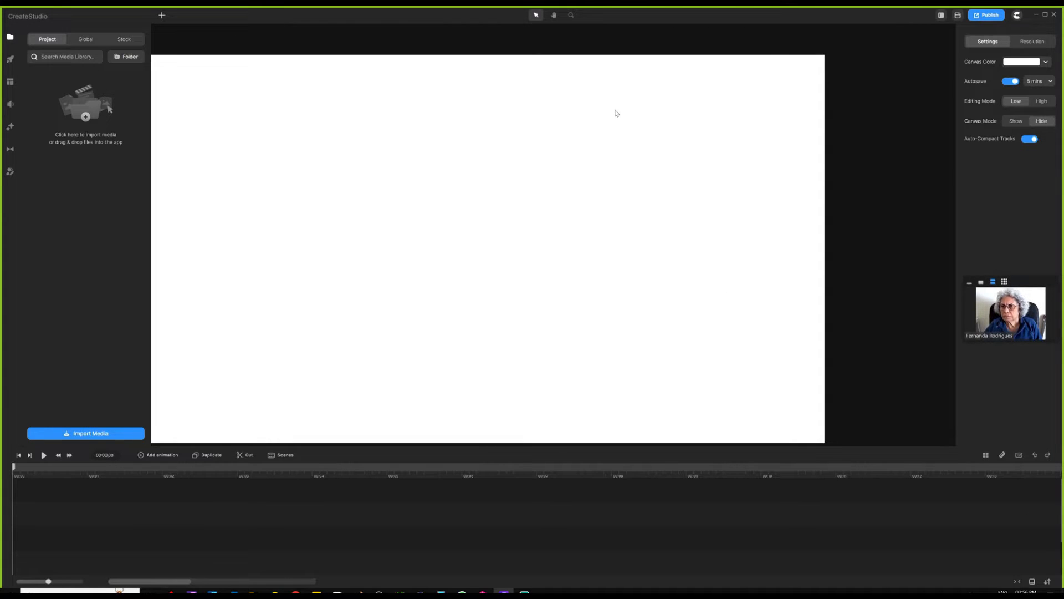
{"action": "key", "text": "ctrl+0"}
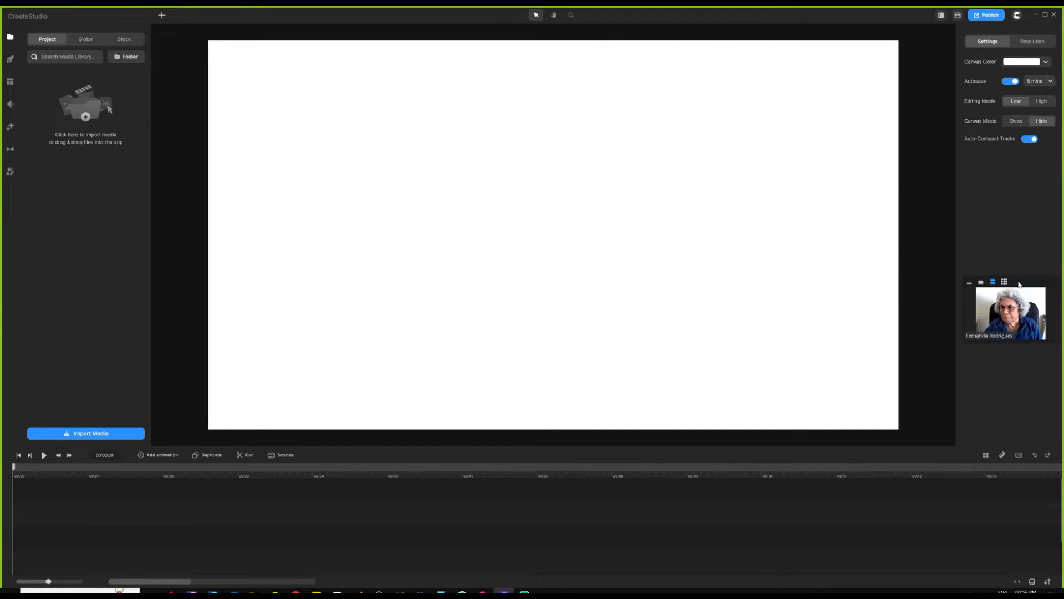
{"action": "left_click_drag", "start_coordinate": [1020, 289], "coordinate": [919, 50]}
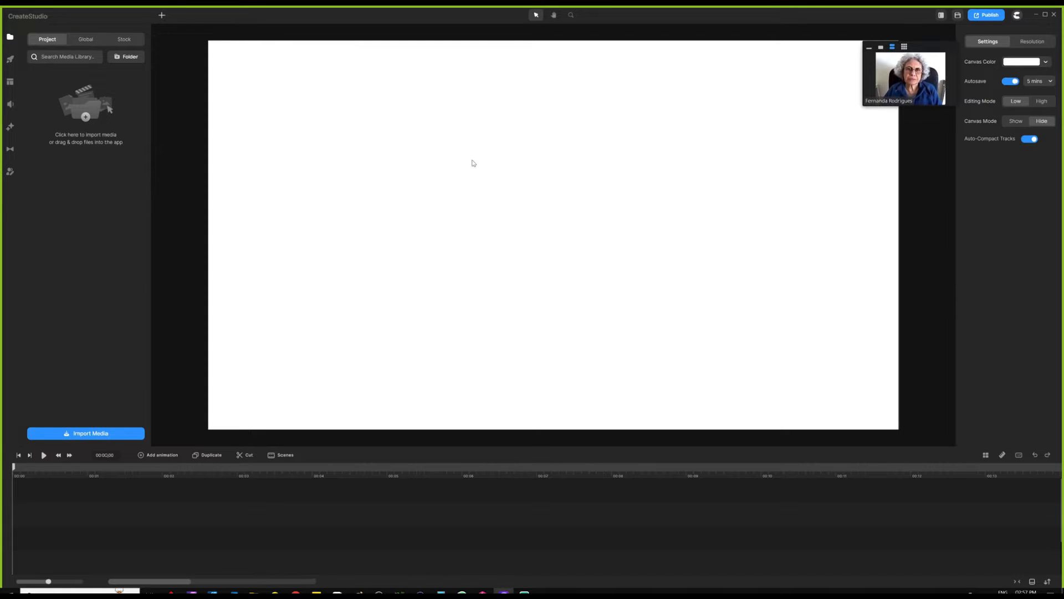
{"action": "left_click", "coordinate": [985, 455]}
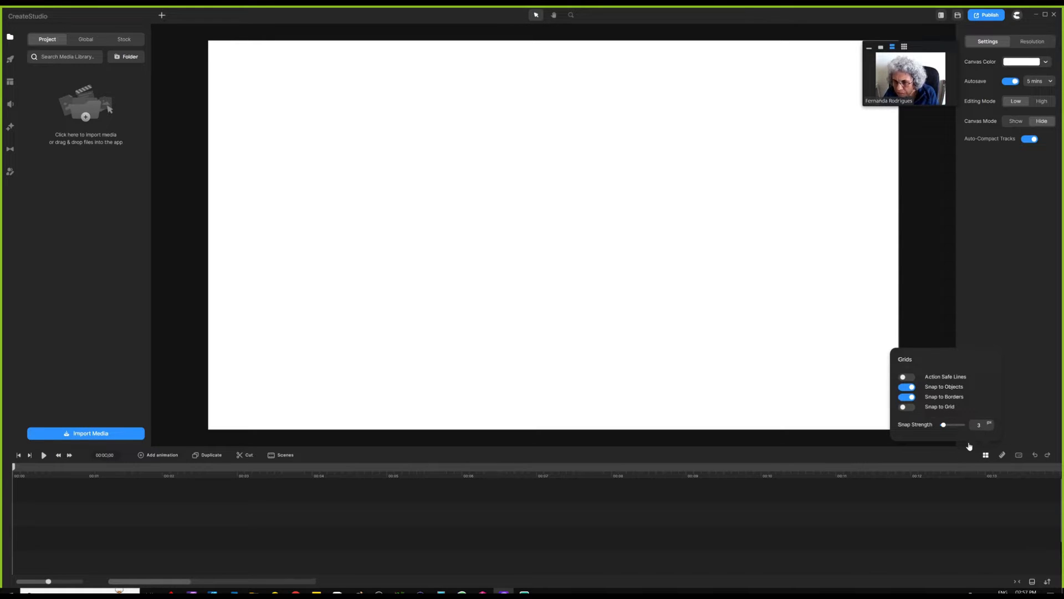
{"action": "left_click", "coordinate": [1002, 455]}
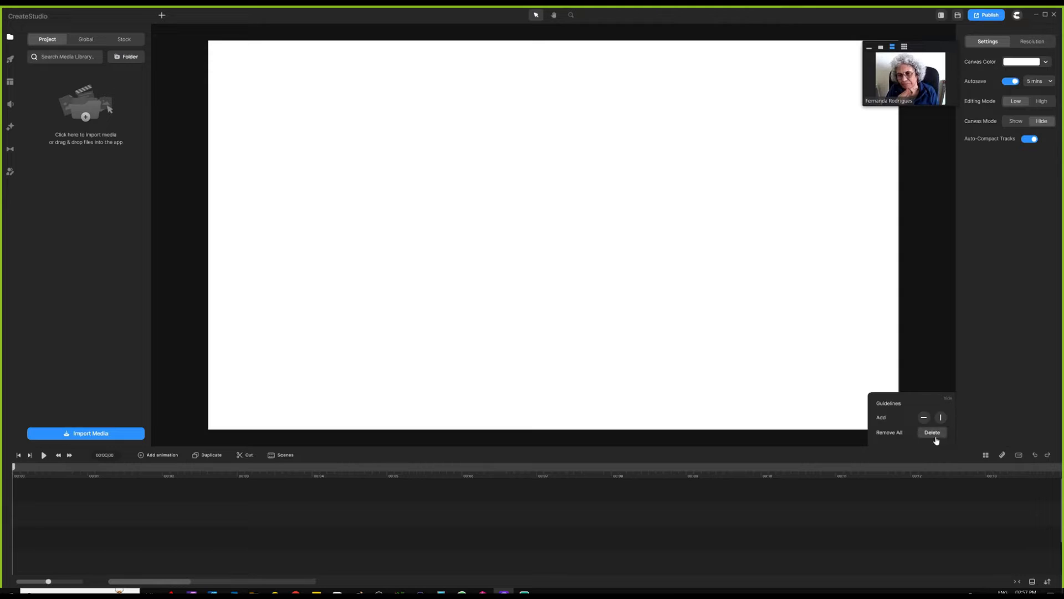
{"action": "left_click", "coordinate": [1002, 456]}
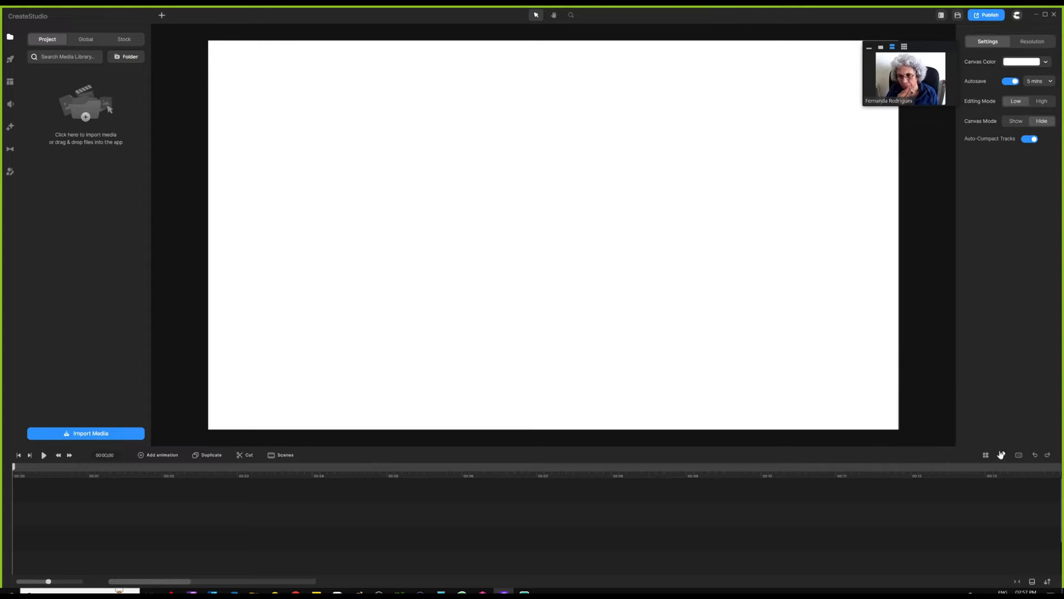
{"action": "left_click", "coordinate": [1019, 456]}
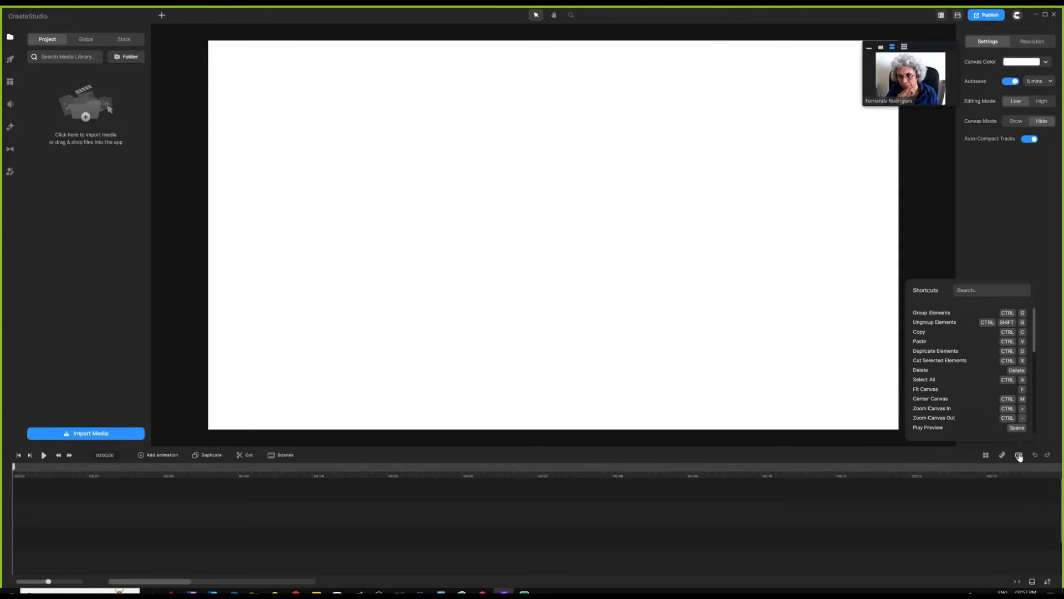
{"action": "left_click", "coordinate": [1020, 456]}
{"action": "left_click", "coordinate": [1020, 455]}
{"action": "left_click", "coordinate": [994, 237]}
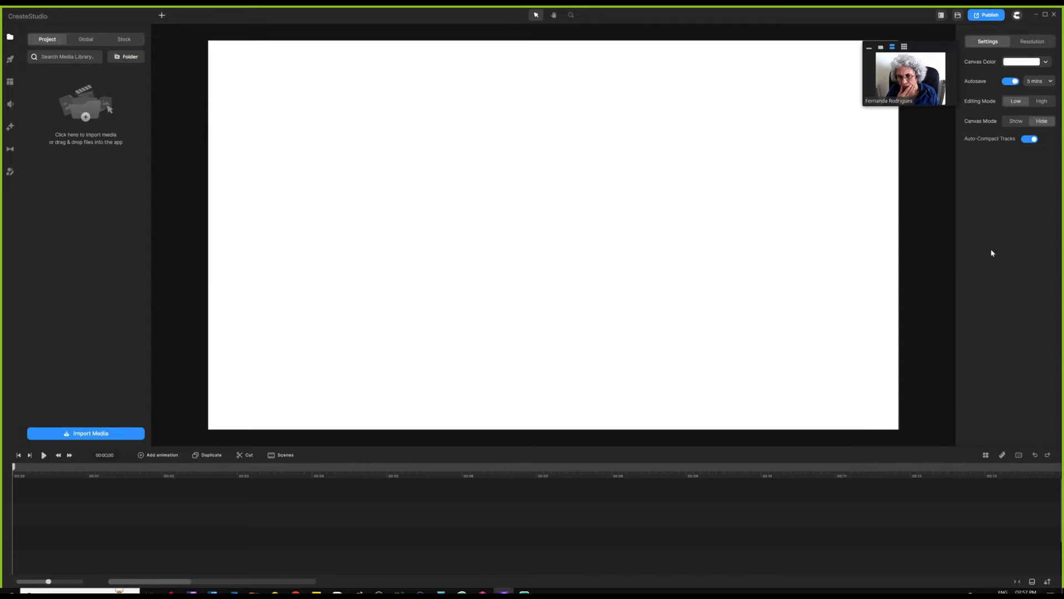
{"action": "left_click", "coordinate": [941, 16]}
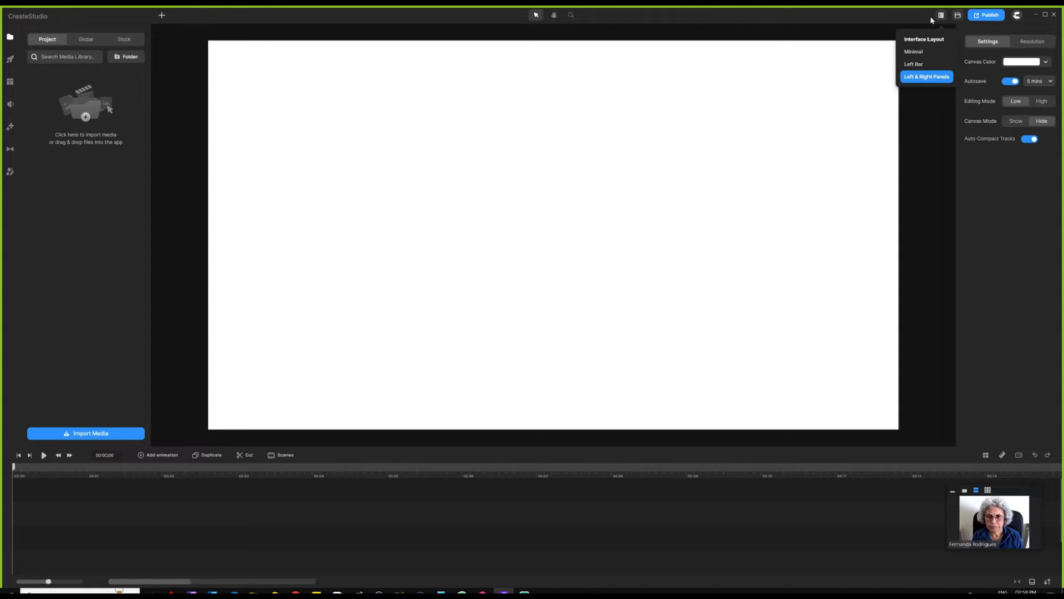
{"action": "left_click", "coordinate": [924, 52]}
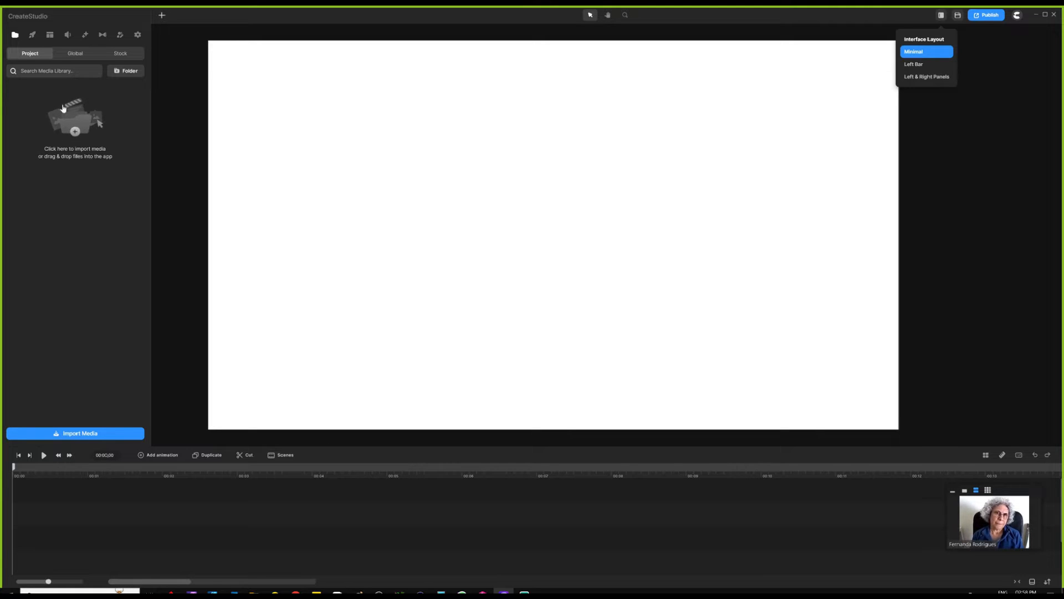
{"action": "left_click", "coordinate": [76, 55]}
{"action": "left_click", "coordinate": [36, 53]}
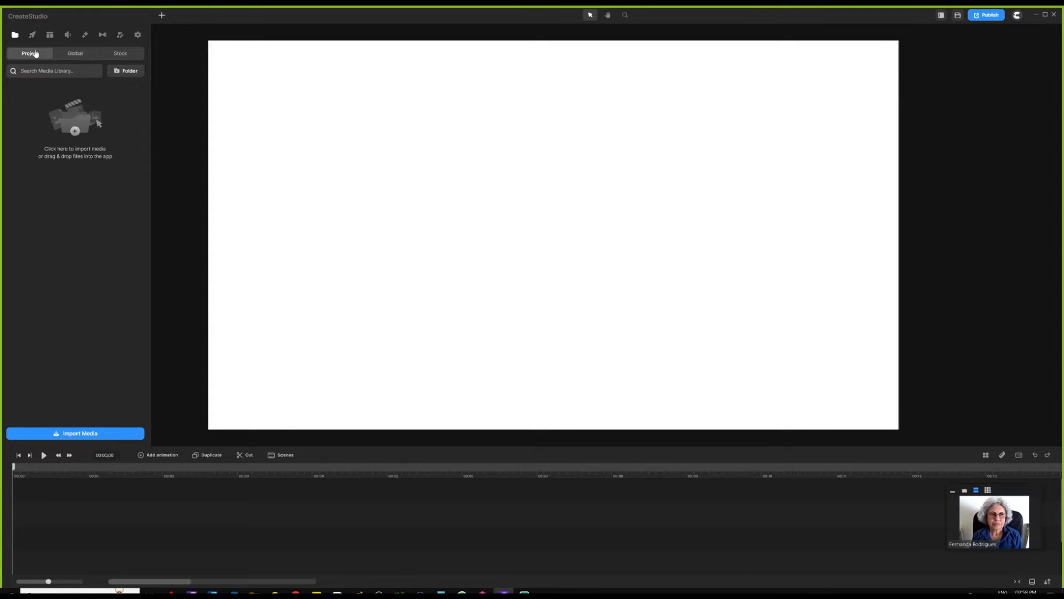
{"action": "left_click", "coordinate": [942, 16]}
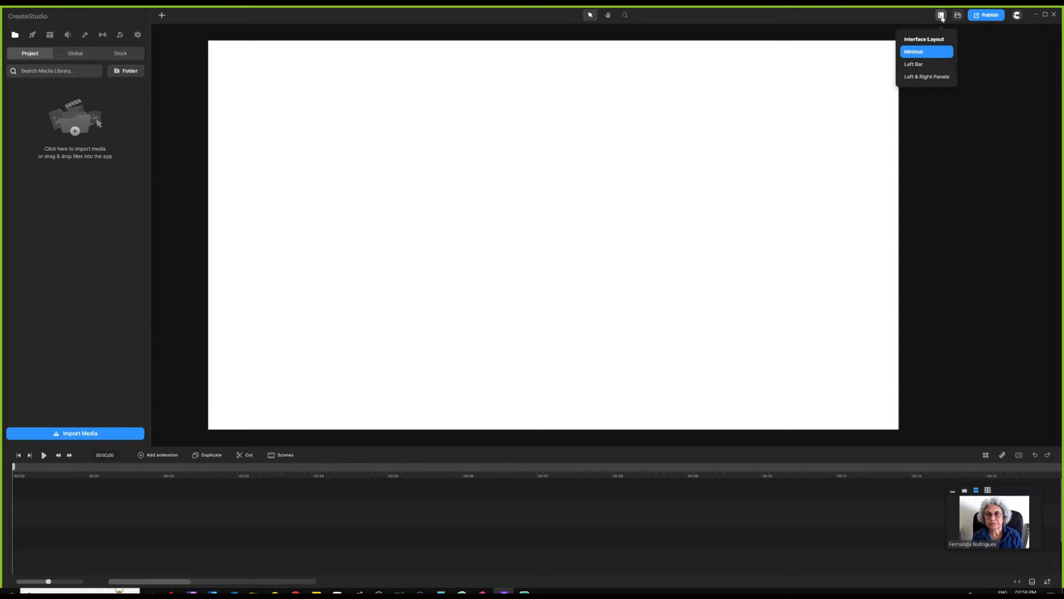
{"action": "left_click", "coordinate": [927, 65]}
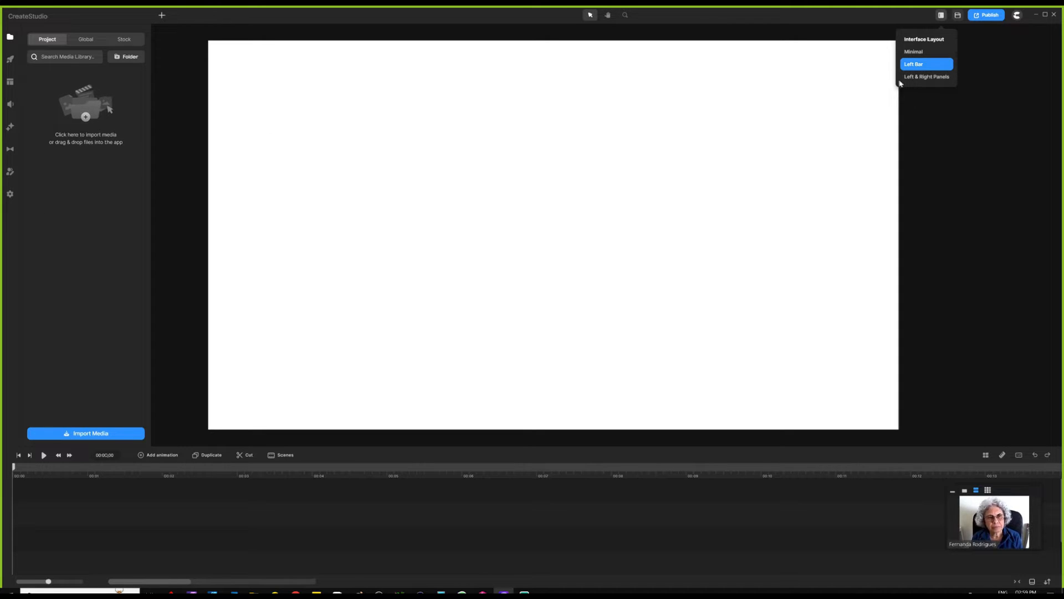
{"action": "left_click", "coordinate": [922, 79]}
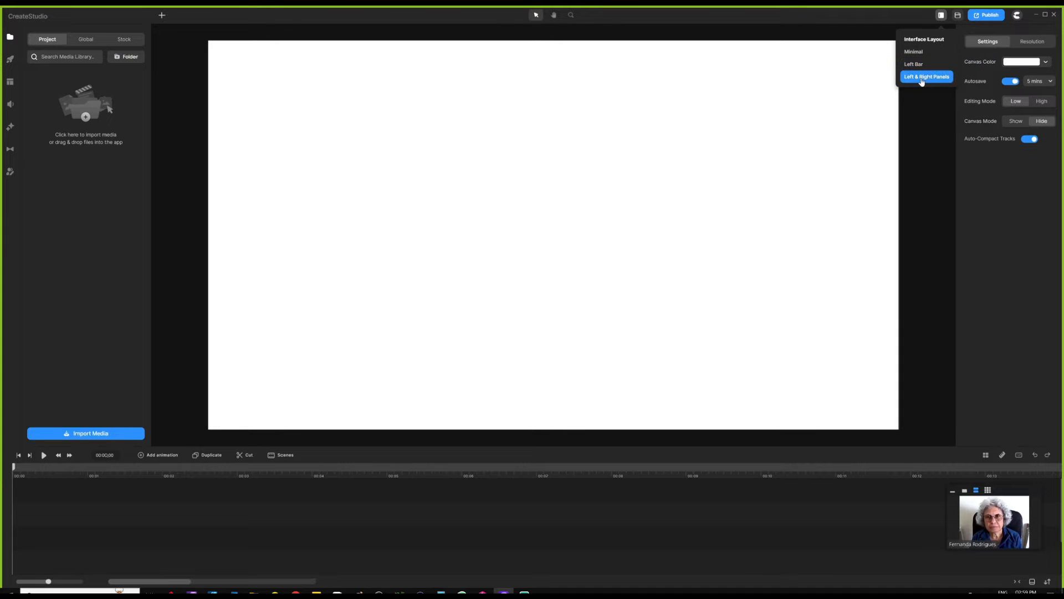
{"action": "left_click", "coordinate": [920, 146]}
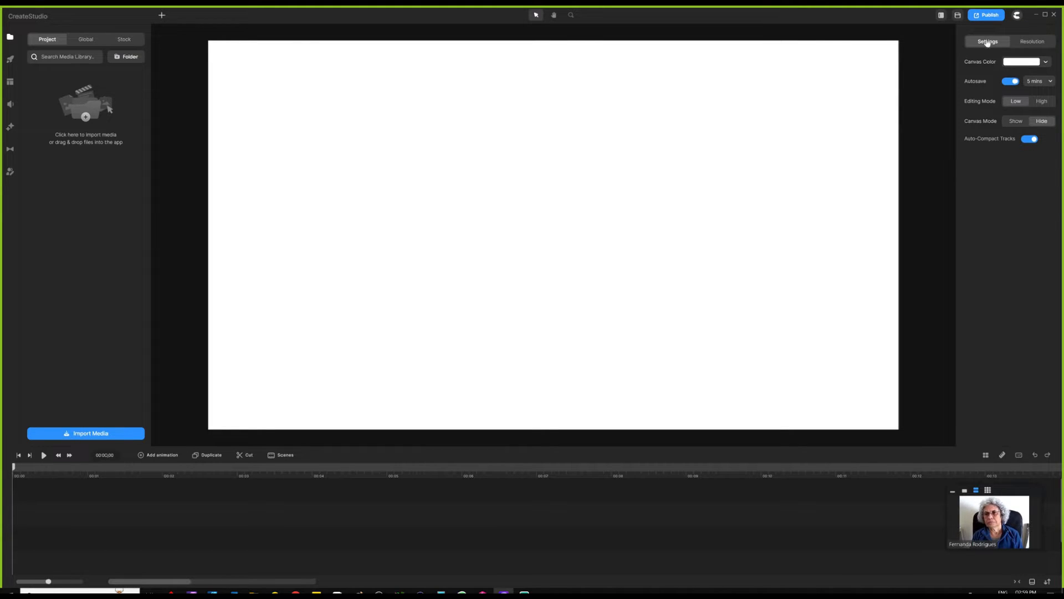
- Open the resolution settings, try the Vertical and Square 1080×1080 presets, then return to Standard 1920×1080
{"action": "left_click", "coordinate": [1032, 41]}
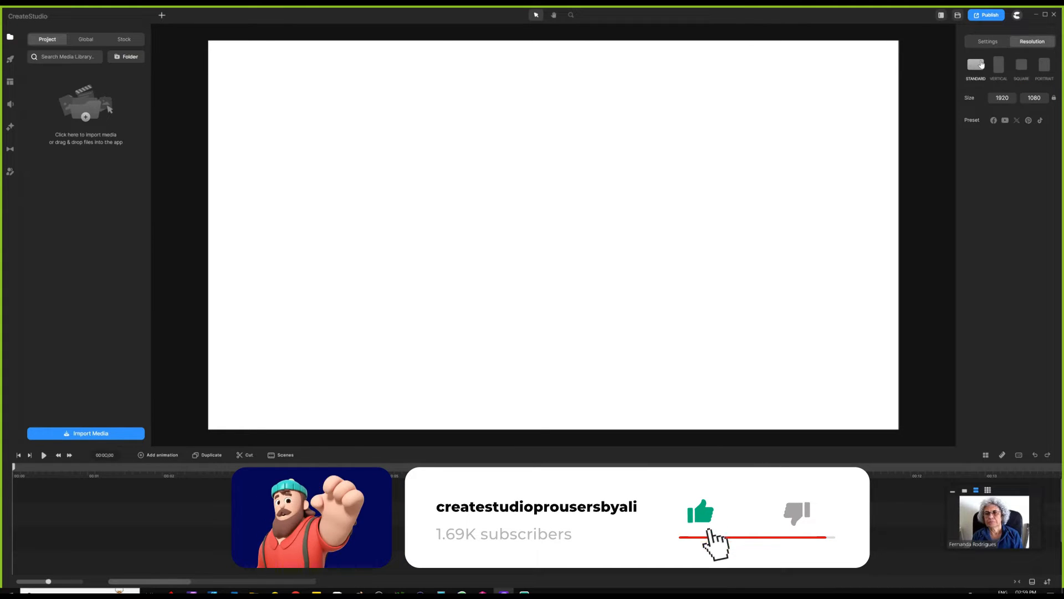
{"action": "left_click", "coordinate": [998, 65]}
{"action": "left_click", "coordinate": [1022, 65]}
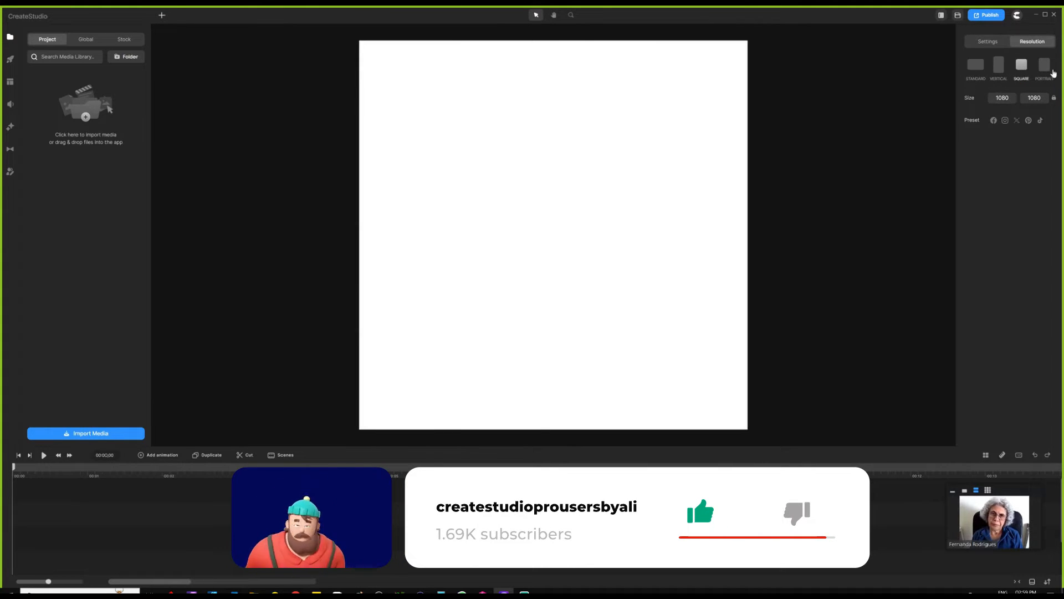
{"action": "left_click", "coordinate": [976, 65]}
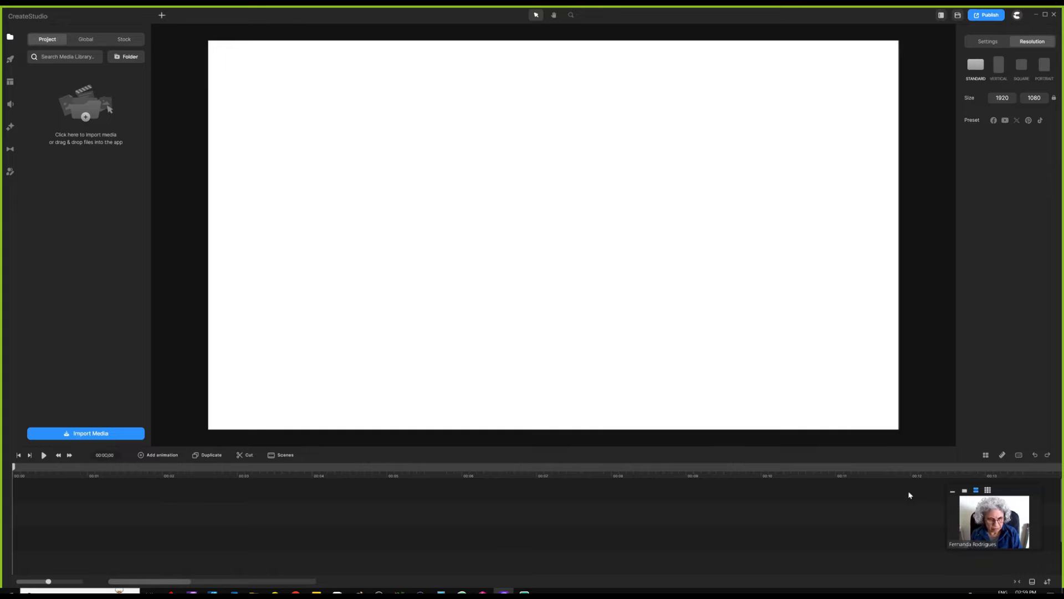
- Extend the left panel to full height and show the elements library with Text, Characters and Shapes
{"action": "left_click_drag", "start_coordinate": [1018, 498], "coordinate": [980, 306]}
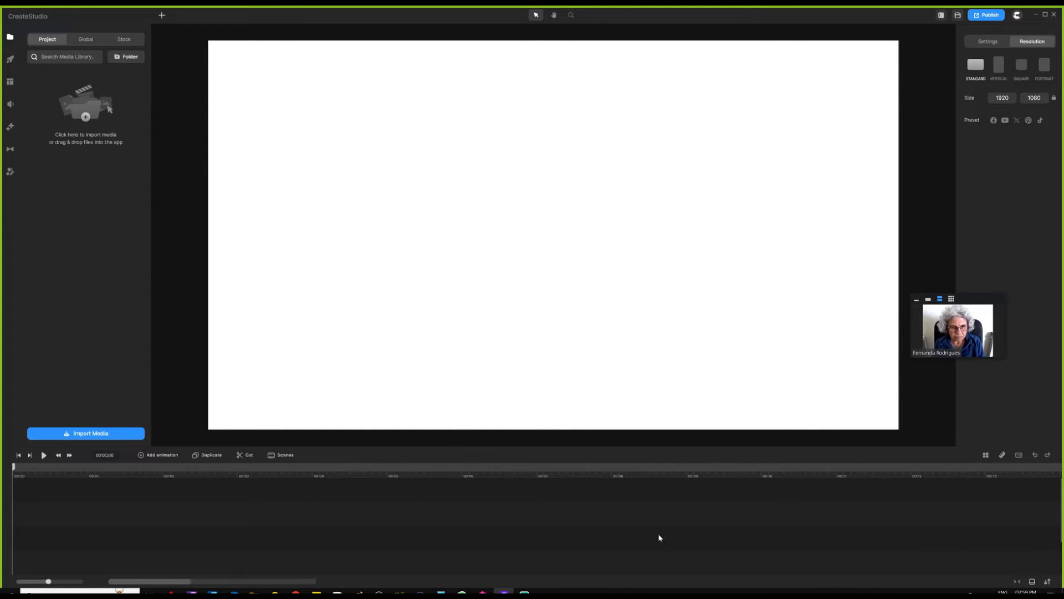
{"action": "left_click", "coordinate": [1033, 582]}
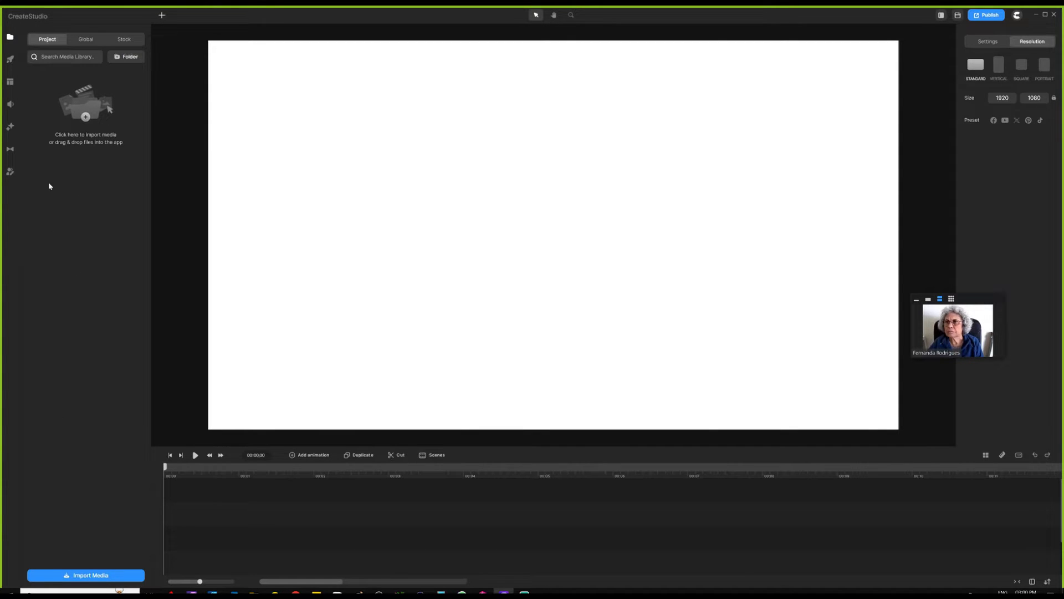
{"action": "left_click", "coordinate": [10, 59]}
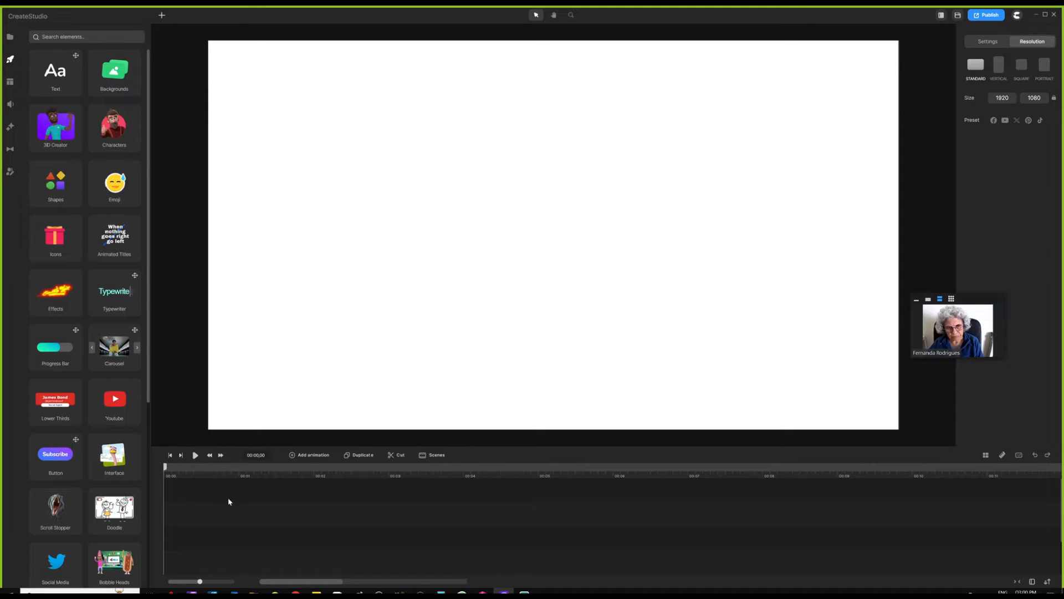
- Restore the timeline to full width and scroll through the elements panel
{"action": "left_click", "coordinate": [1032, 581]}
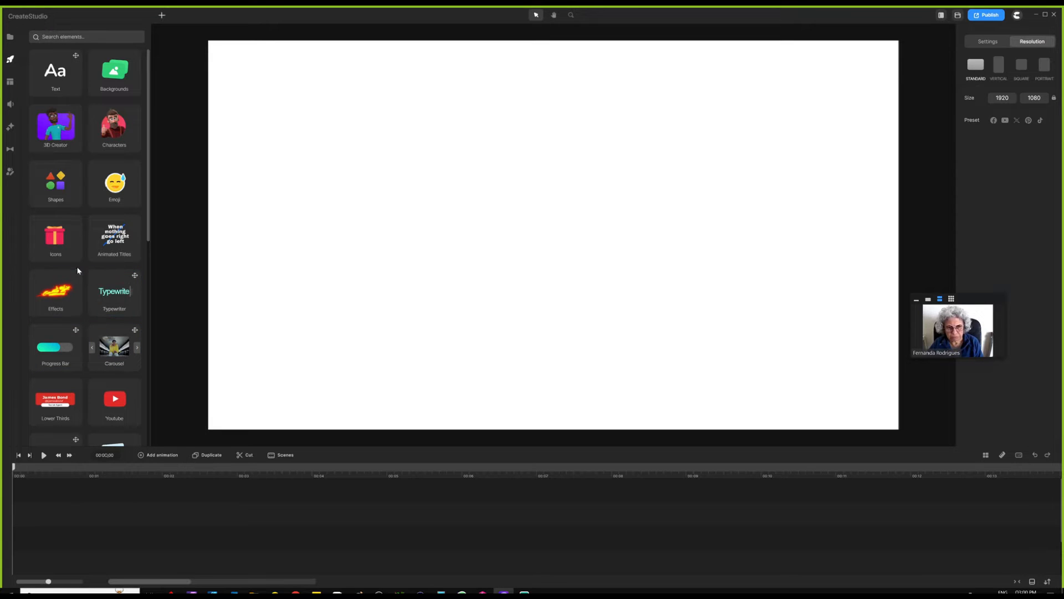
{"action": "scroll", "coordinate": [78, 272], "scroll_direction": "down", "scroll_amount": 8}
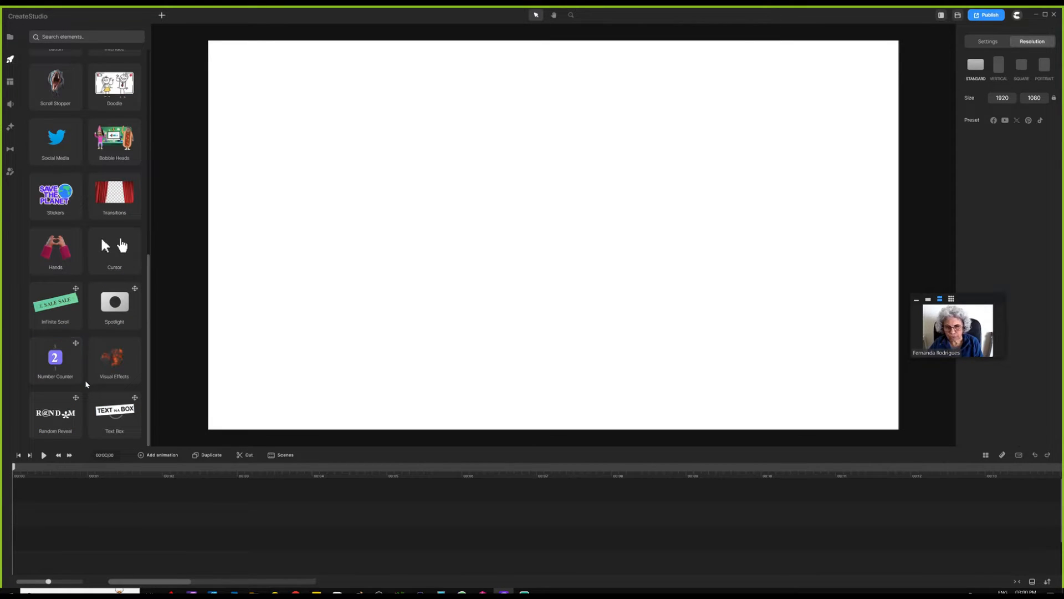
{"action": "scroll", "coordinate": [97, 385], "scroll_direction": "up", "scroll_amount": 8}
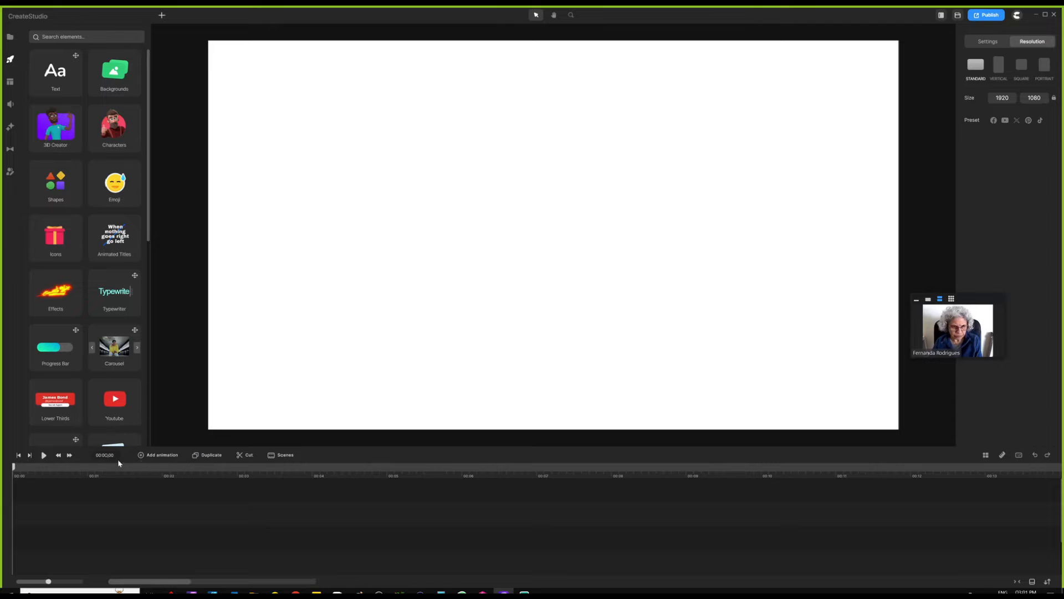
- Show the project's scenes and open the Get Scenes template library
{"action": "left_click", "coordinate": [286, 456]}
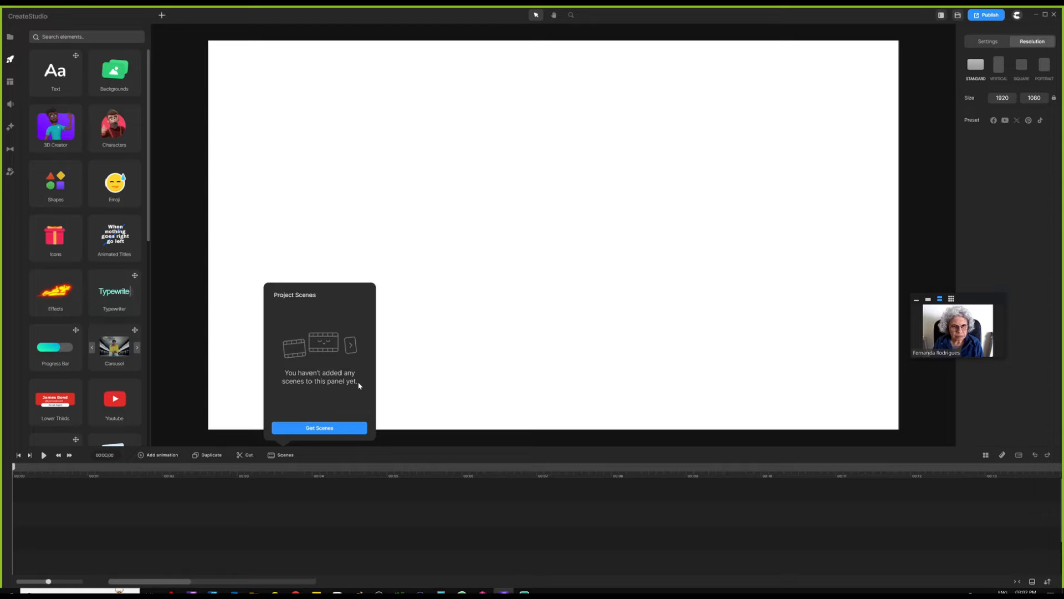
{"action": "left_click", "coordinate": [316, 429]}
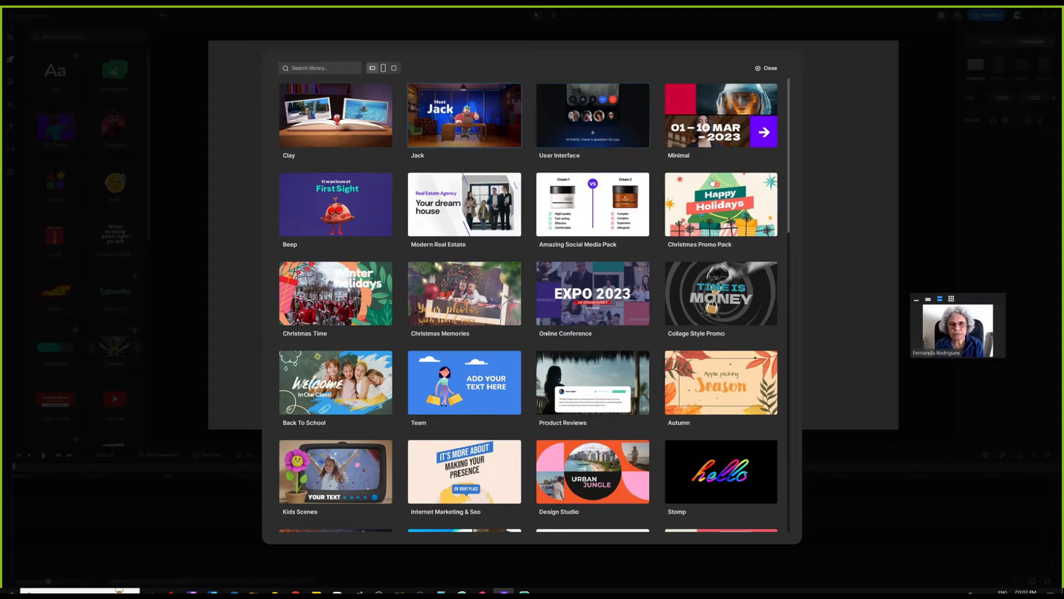
- Browse the Clay and Amazing Social Media Pack template categories
{"action": "left_click", "coordinate": [354, 121]}
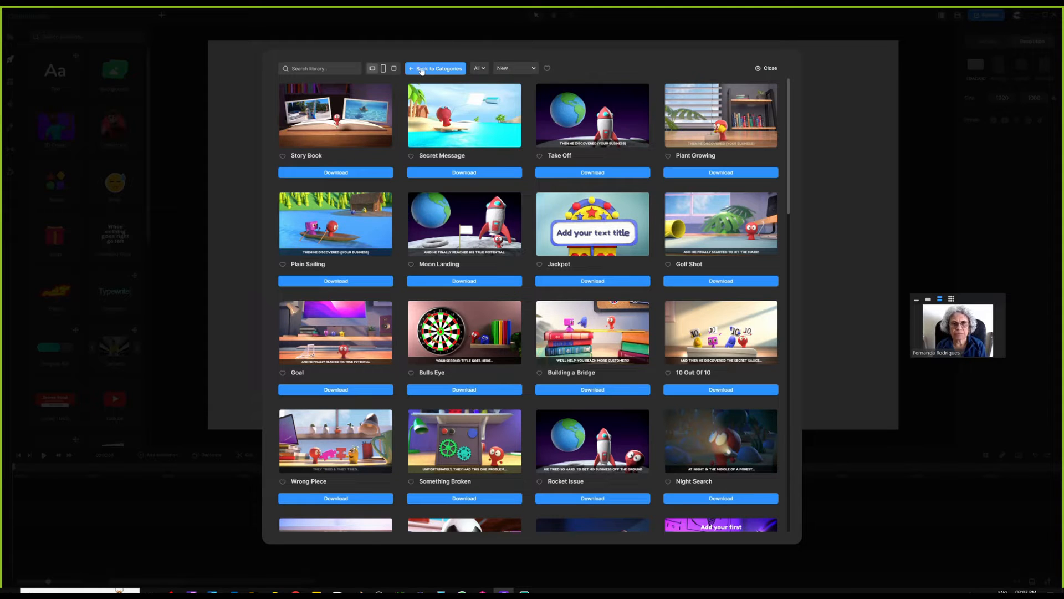
{"action": "left_click", "coordinate": [440, 69]}
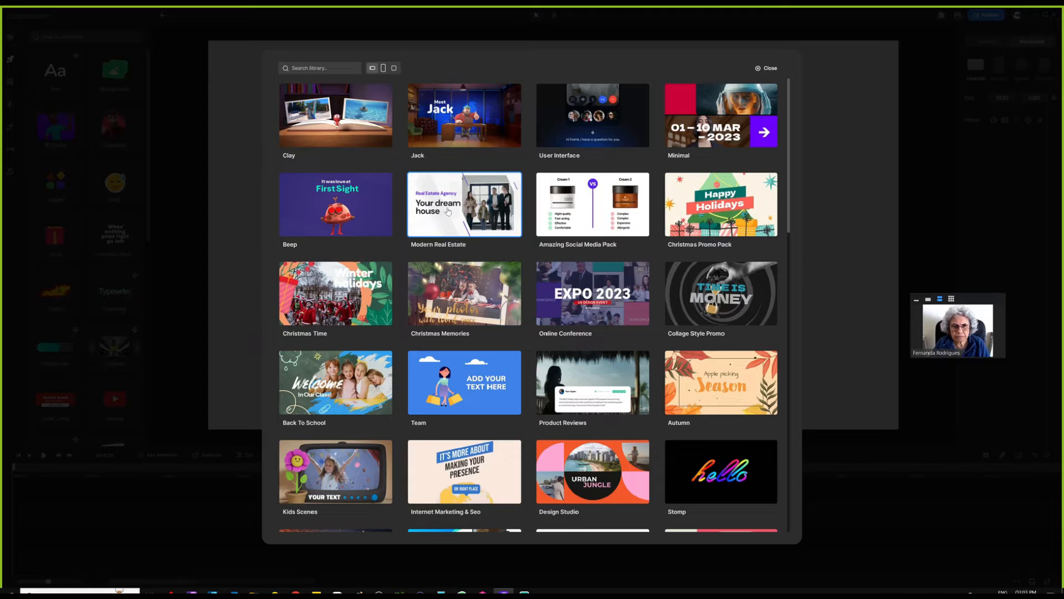
{"action": "left_click", "coordinate": [588, 207]}
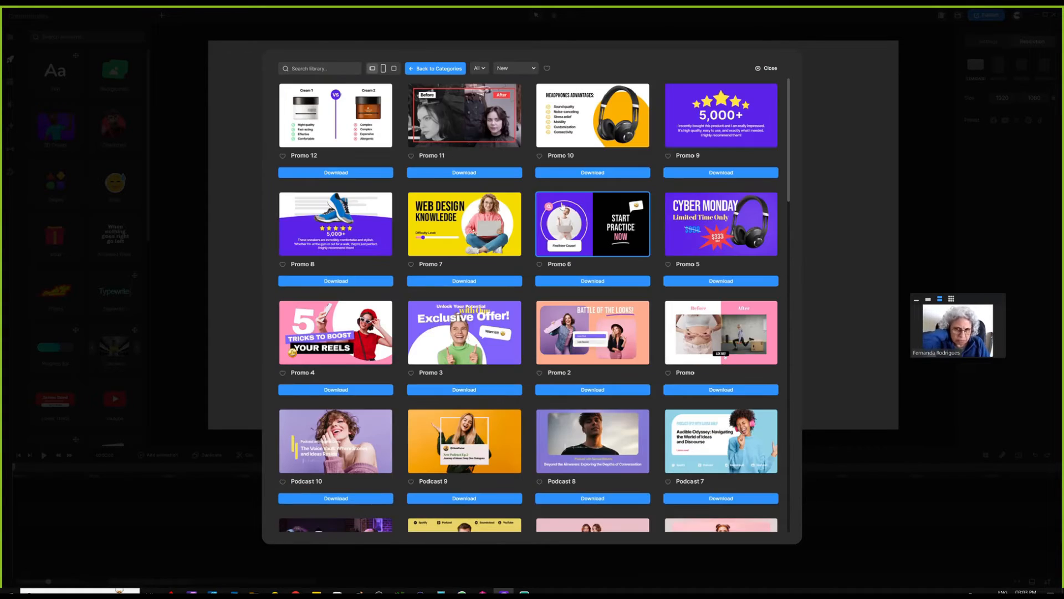
{"action": "scroll", "coordinate": [523, 294], "scroll_direction": "down", "scroll_amount": 9}
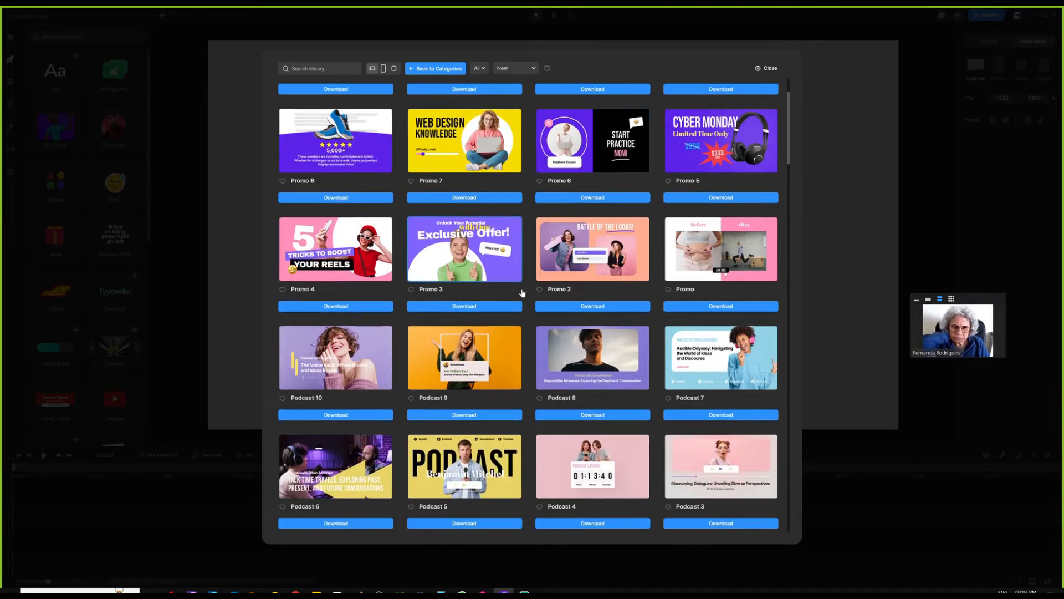
{"action": "scroll", "coordinate": [521, 394], "scroll_direction": "down", "scroll_amount": 10}
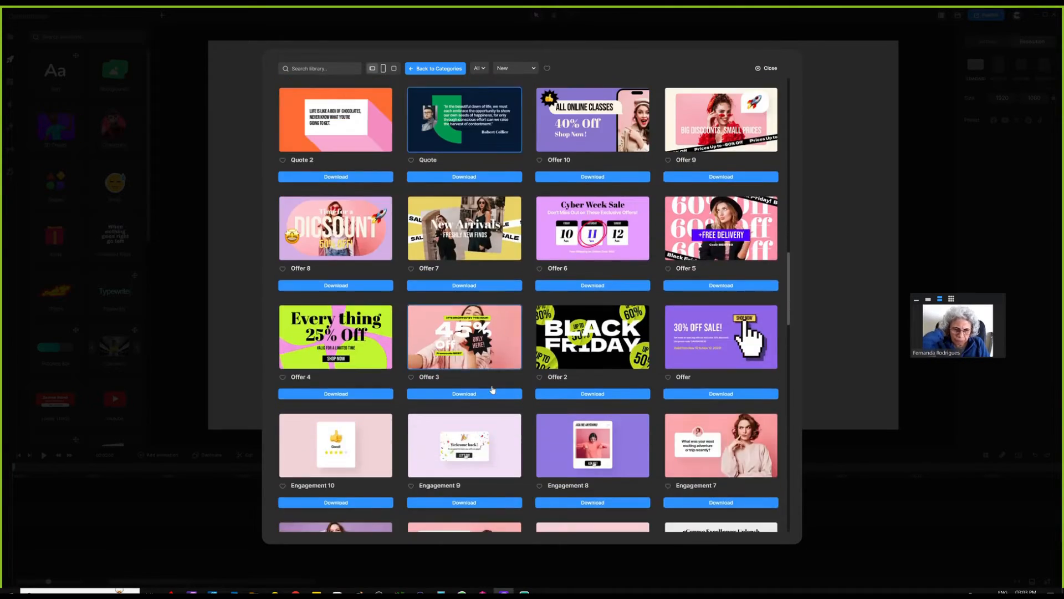
{"action": "scroll", "coordinate": [751, 499], "scroll_direction": "up", "scroll_amount": 12}
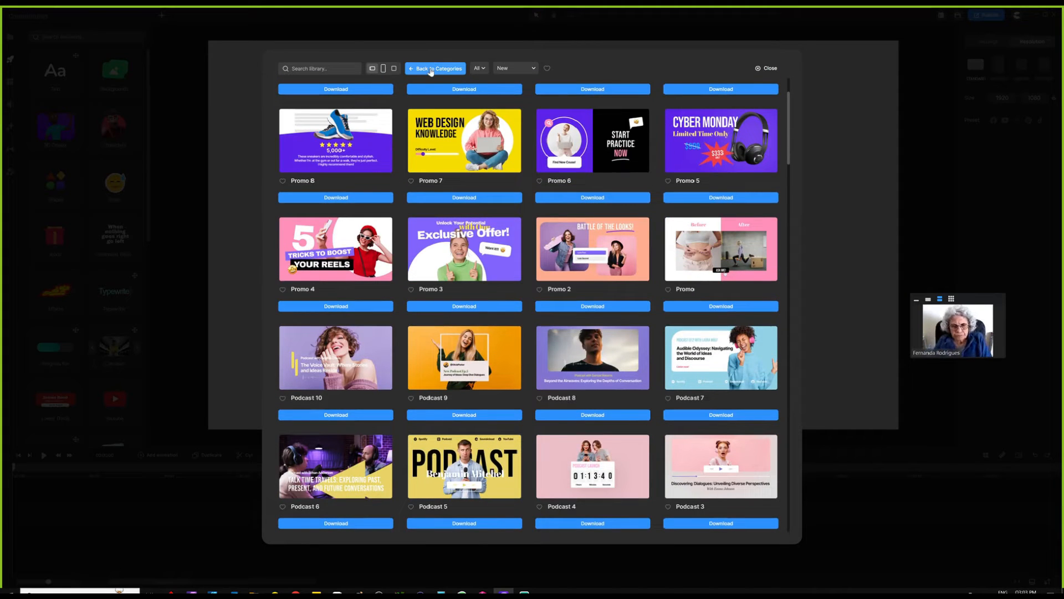
{"action": "scroll", "coordinate": [477, 167], "scroll_direction": "up", "scroll_amount": 2}
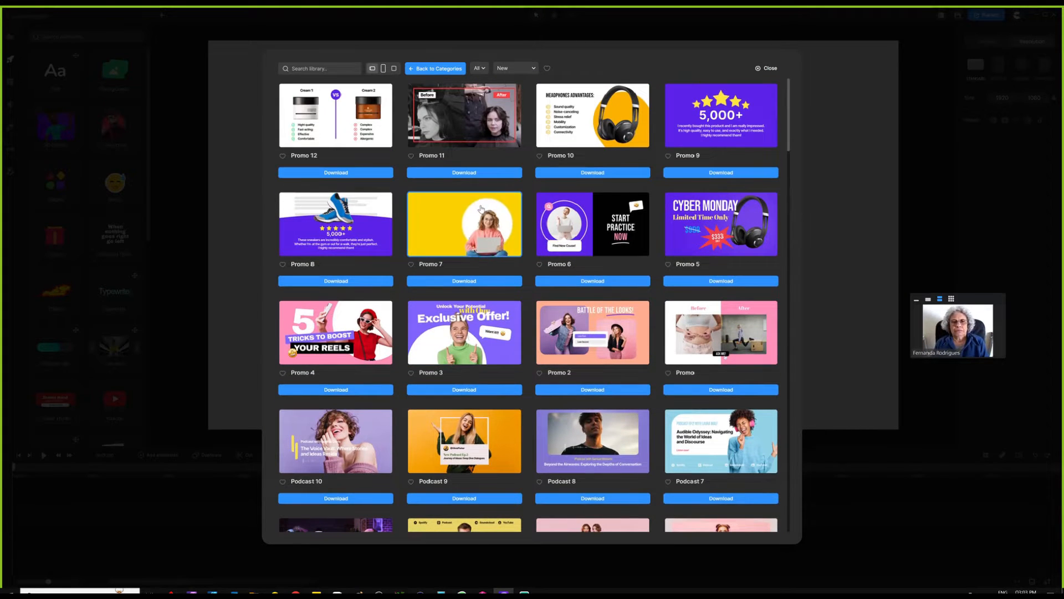
- Download the Promo 7 web design template, add it as a project scene, and close the library
{"action": "left_click", "coordinate": [465, 281]}
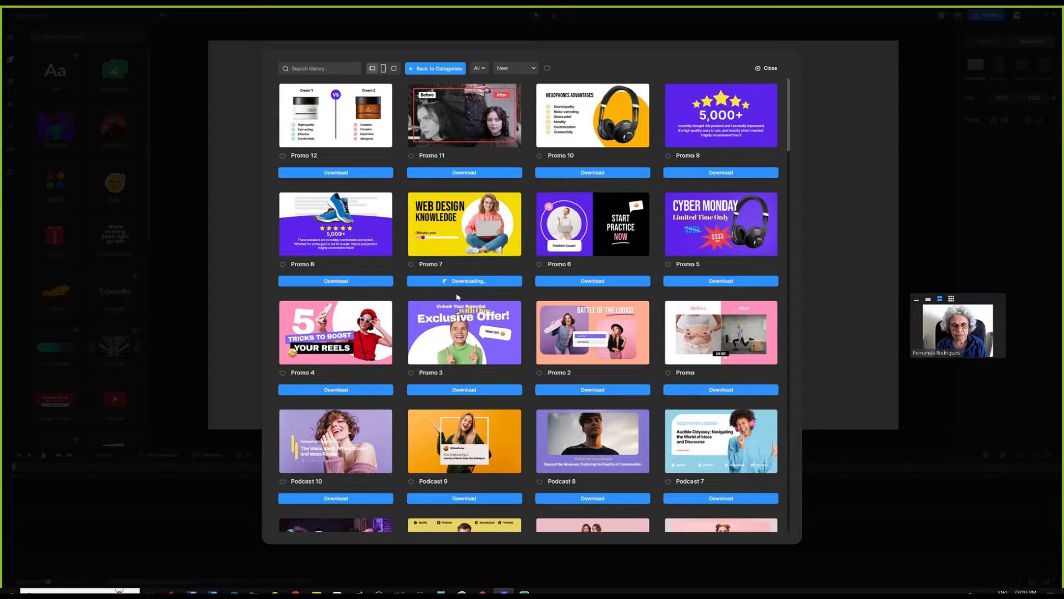
{"action": "left_click", "coordinate": [463, 281]}
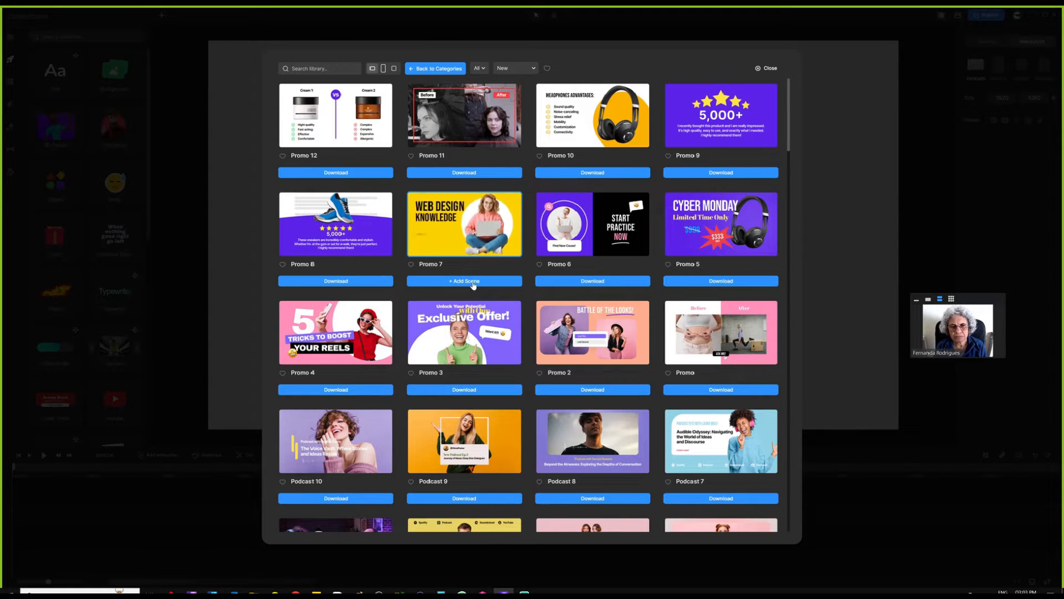
{"action": "left_click", "coordinate": [770, 68]}
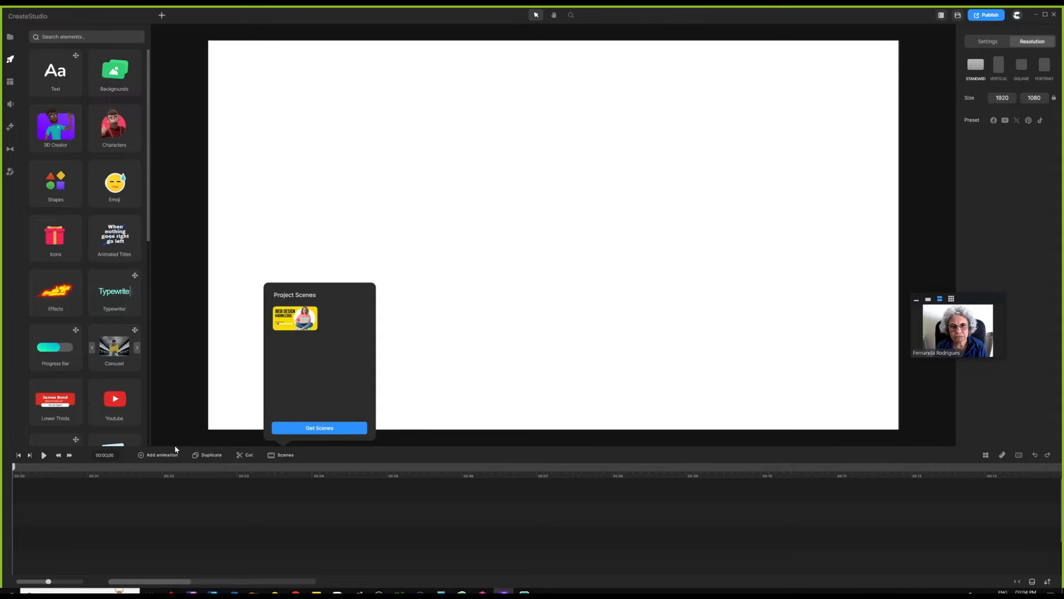
- Place the Promo 7 scene on the timeline, giving the yellow scene track
{"action": "left_click", "coordinate": [300, 317]}
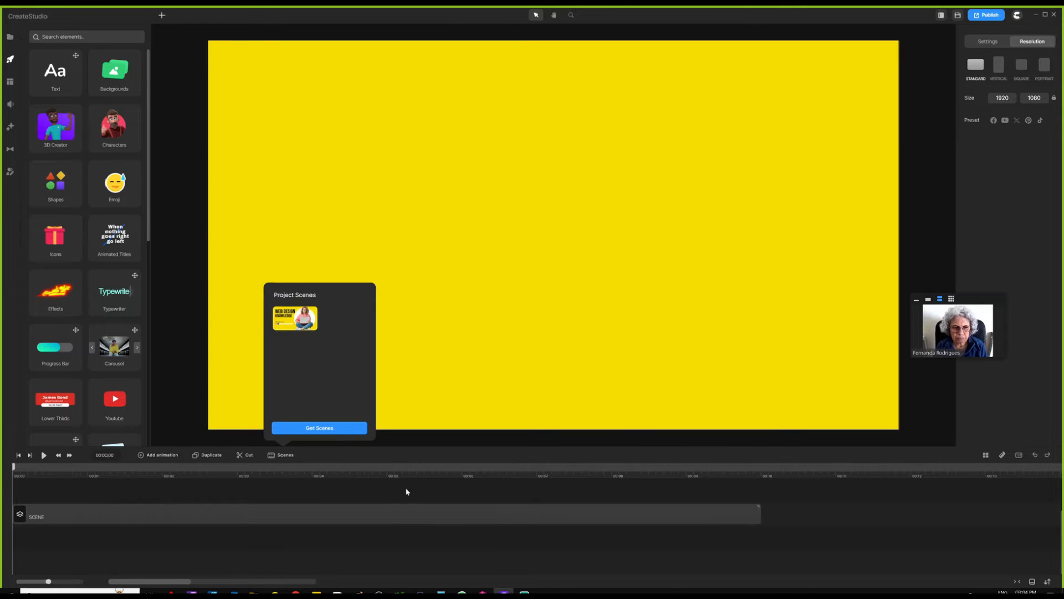
{"action": "left_click", "coordinate": [282, 455]}
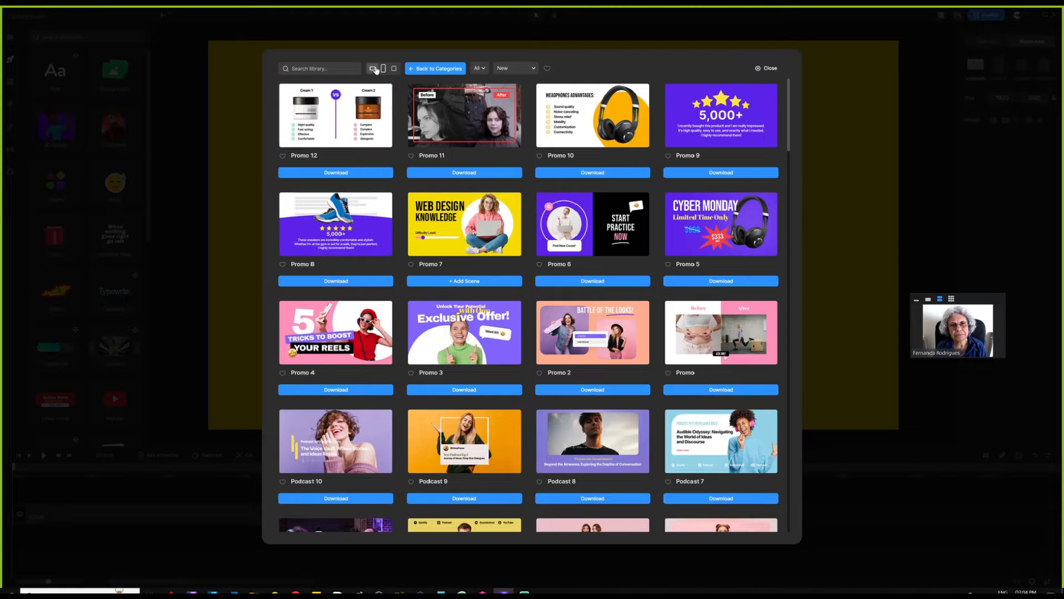
- Preview portrait and square templates and the Business Promo category, then close the library
{"action": "left_click", "coordinate": [382, 69]}
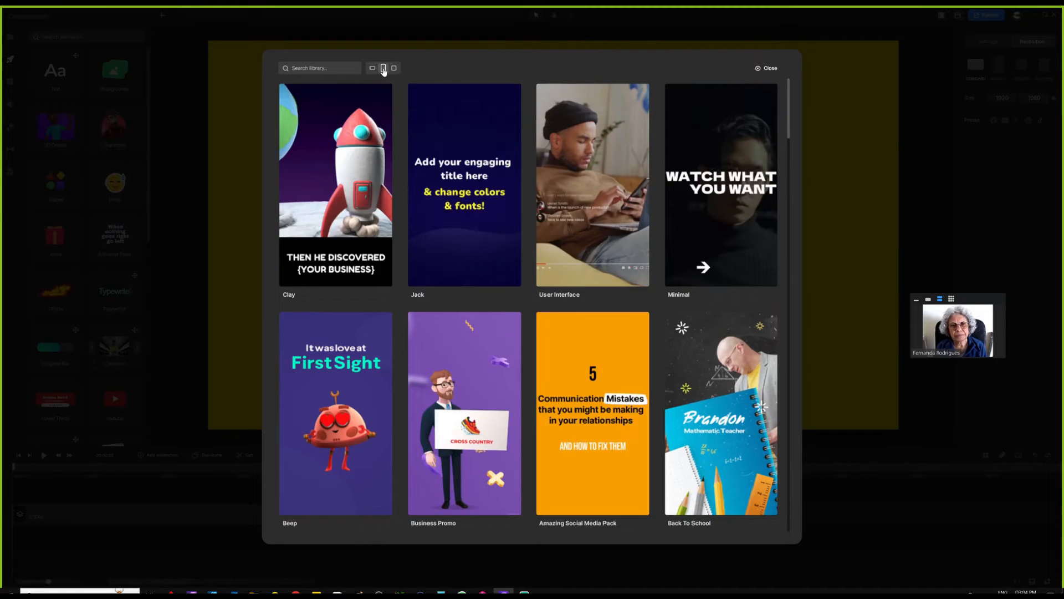
{"action": "left_click", "coordinate": [395, 68]}
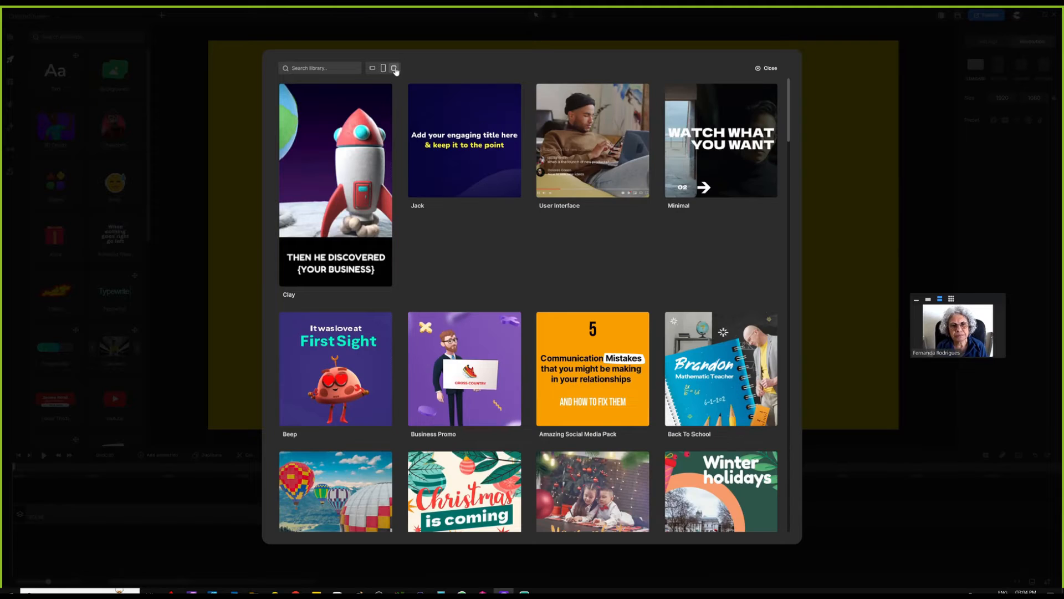
{"action": "scroll", "coordinate": [437, 206], "scroll_direction": "down", "scroll_amount": 8}
{"action": "scroll", "coordinate": [438, 183], "scroll_direction": "up", "scroll_amount": 8}
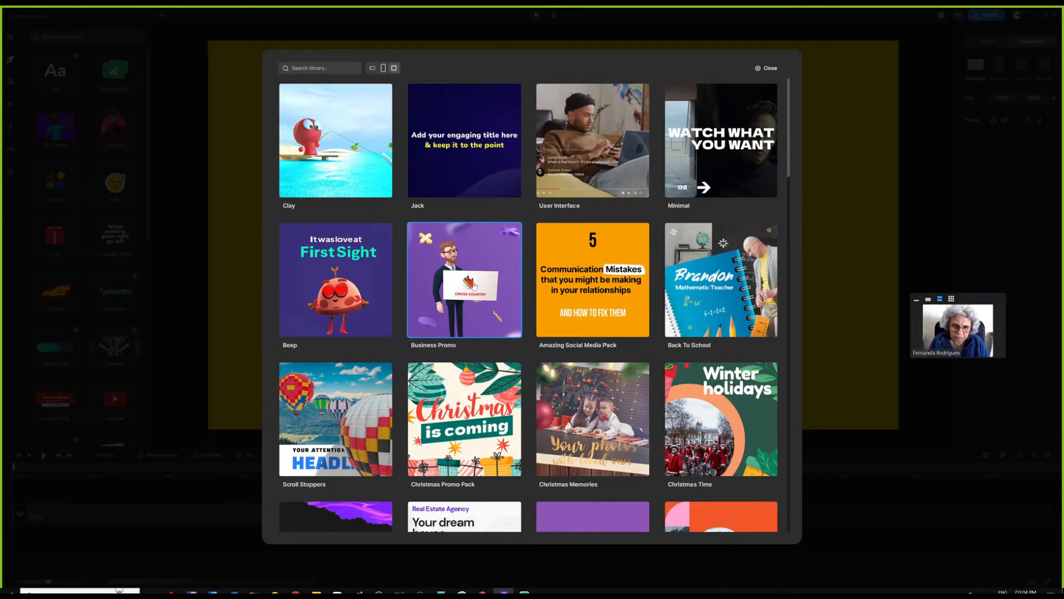
{"action": "left_click", "coordinate": [459, 278]}
{"action": "scroll", "coordinate": [495, 280], "scroll_direction": "down", "scroll_amount": 4}
{"action": "scroll", "coordinate": [495, 280], "scroll_direction": "down", "scroll_amount": 5}
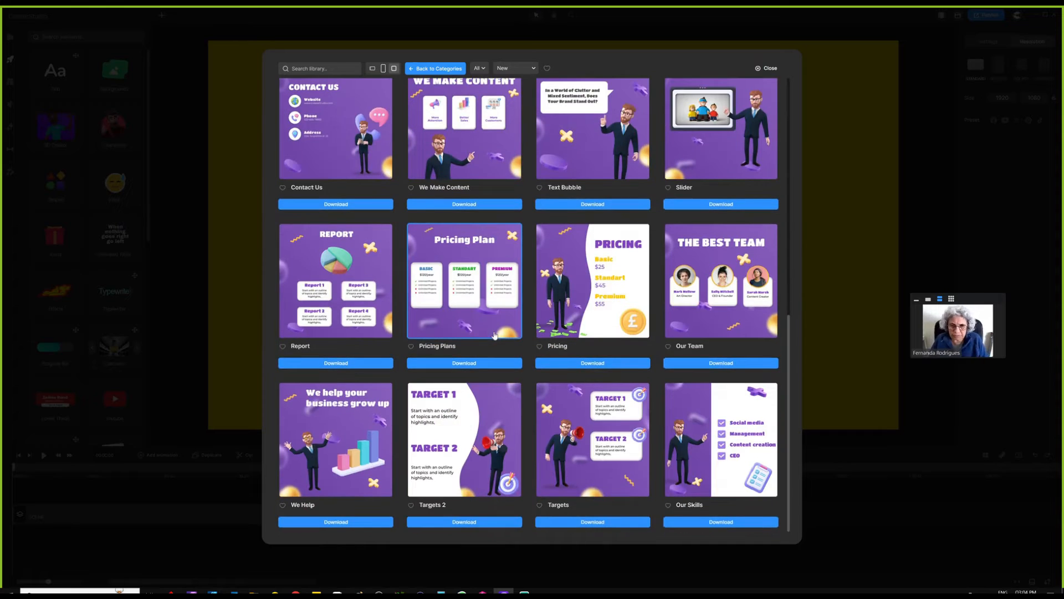
{"action": "scroll", "coordinate": [513, 346], "scroll_direction": "up", "scroll_amount": 10}
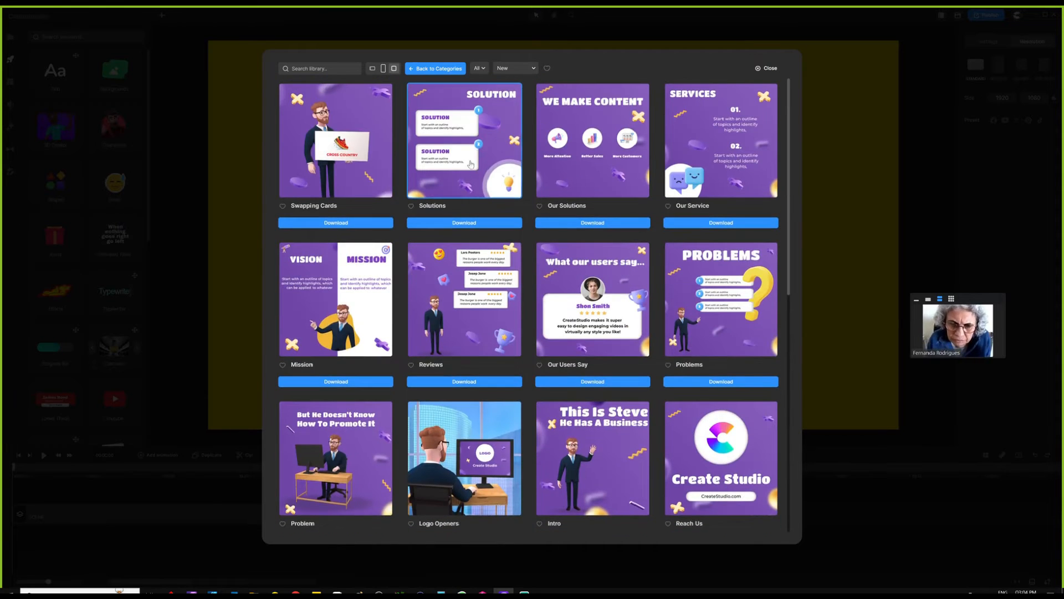
{"action": "left_click", "coordinate": [442, 69]}
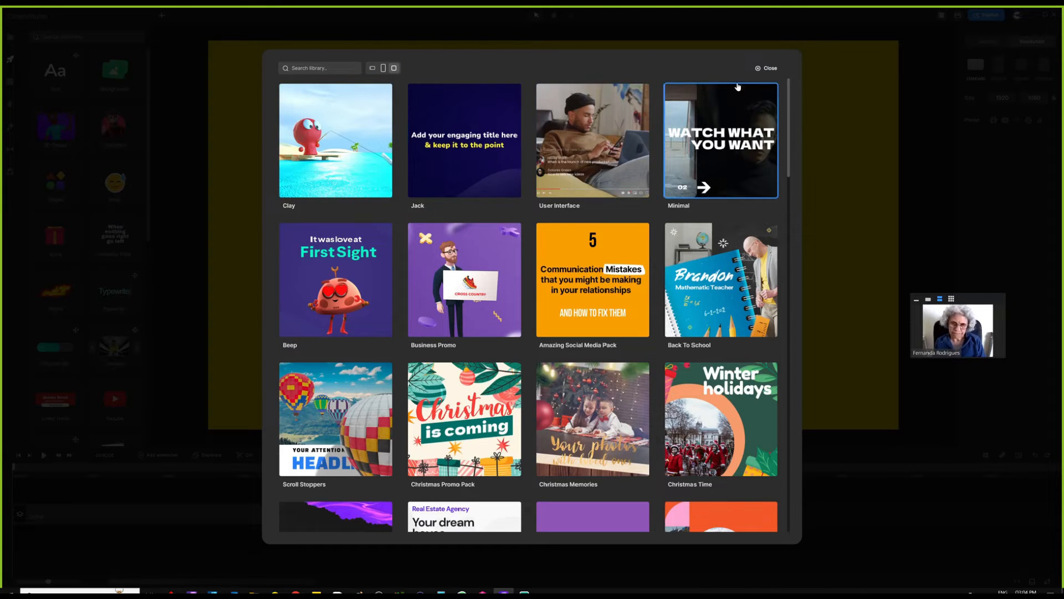
{"action": "left_click", "coordinate": [771, 69]}
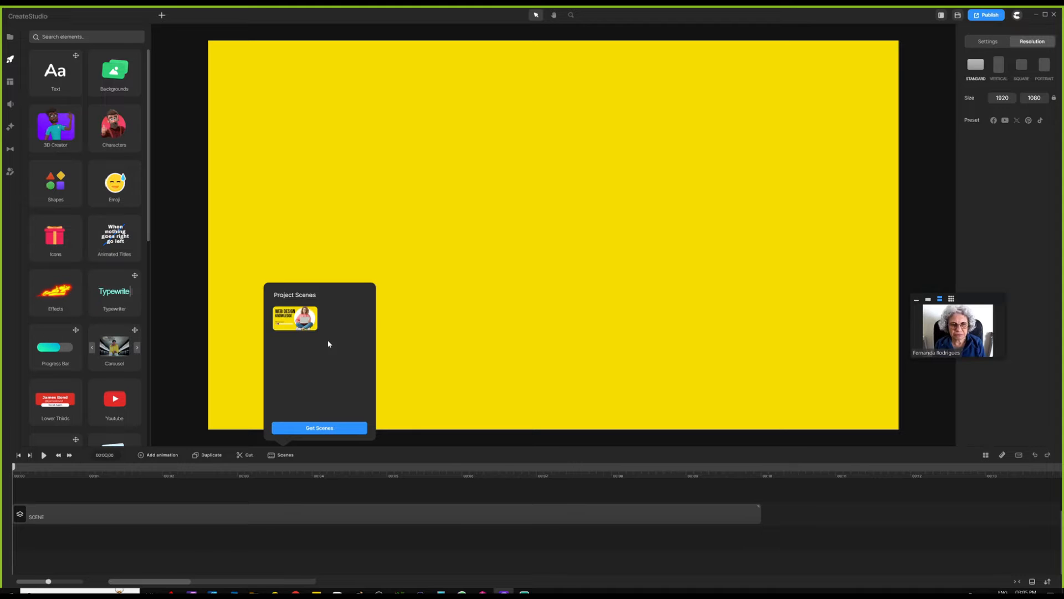
- Reopen Get Scenes, look at the Beep category, then close the library
{"action": "left_click", "coordinate": [314, 429]}
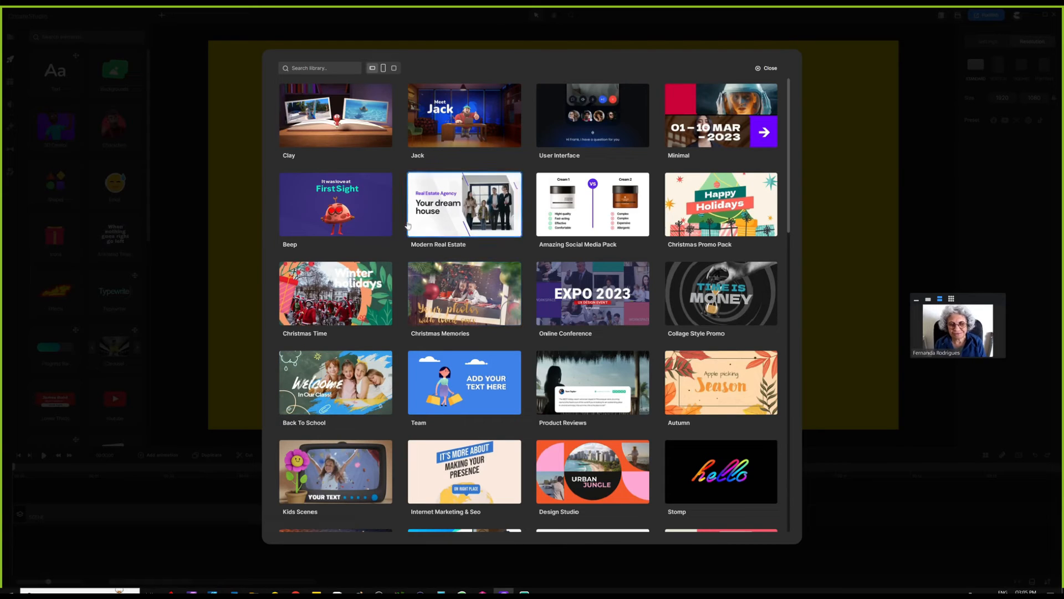
{"action": "left_click", "coordinate": [357, 231]}
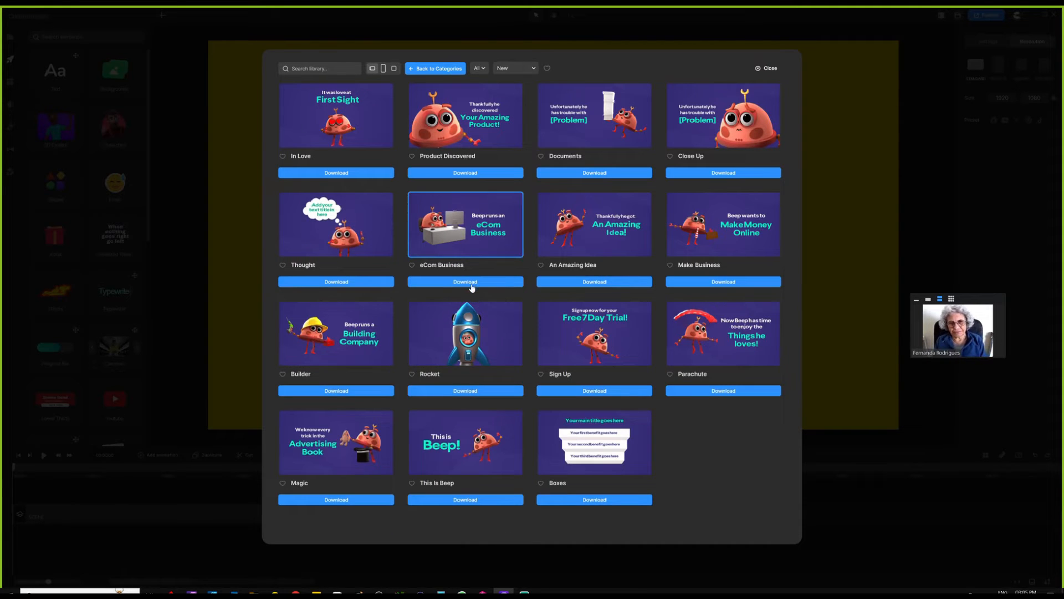
{"action": "left_click", "coordinate": [211, 380]}
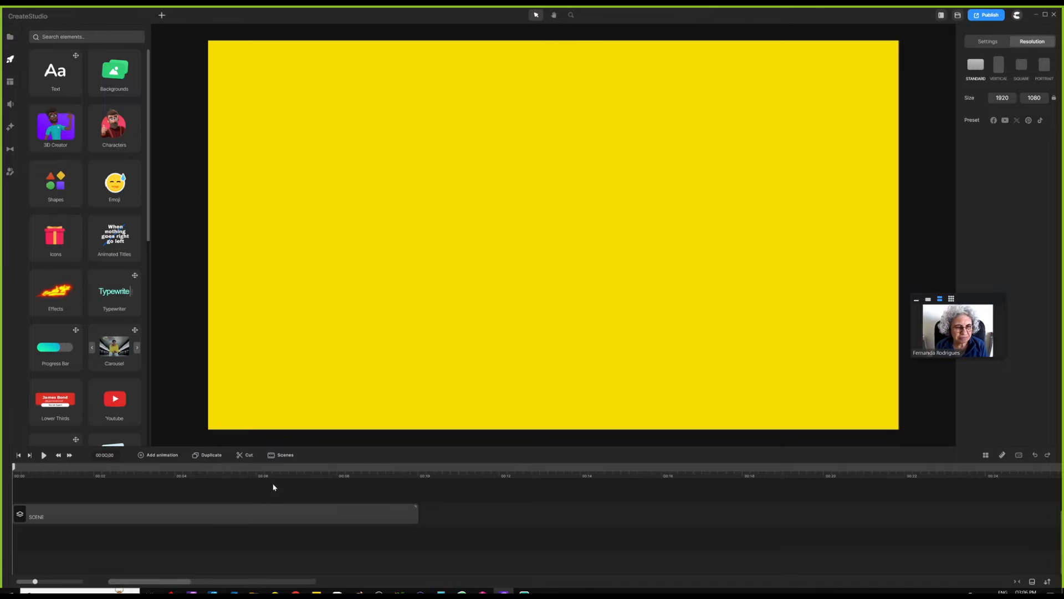
{"action": "left_click", "coordinate": [275, 458]}
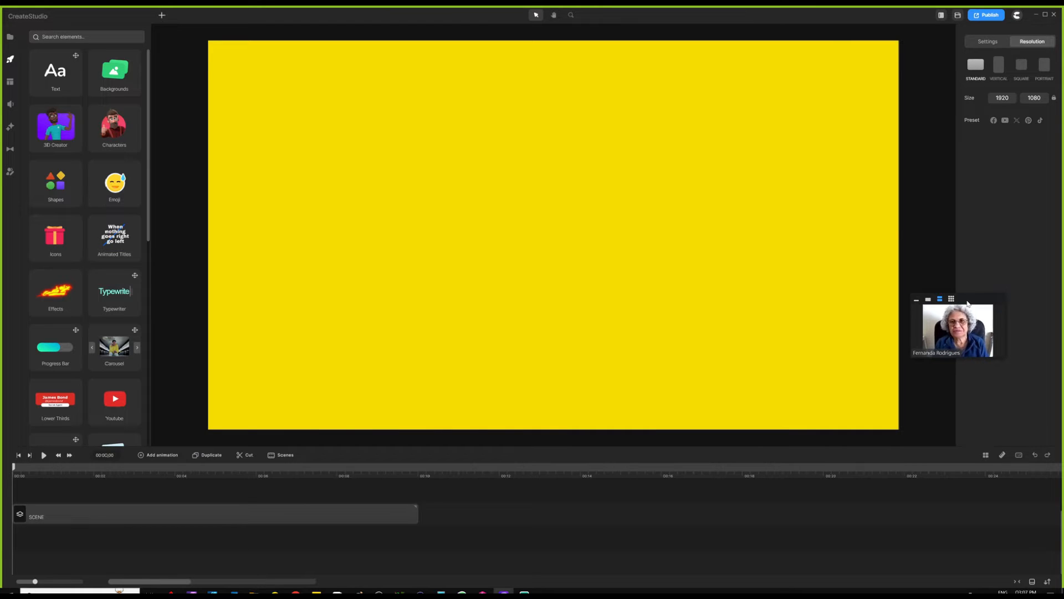
{"action": "left_click_drag", "start_coordinate": [970, 300], "coordinate": [976, 417]}
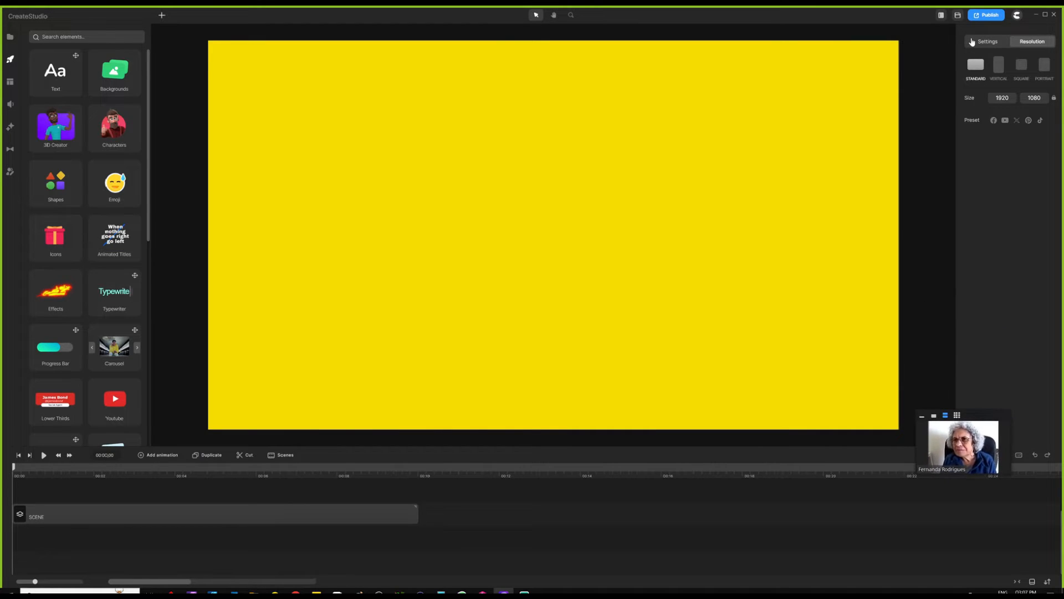
{"action": "left_click", "coordinate": [987, 15]}
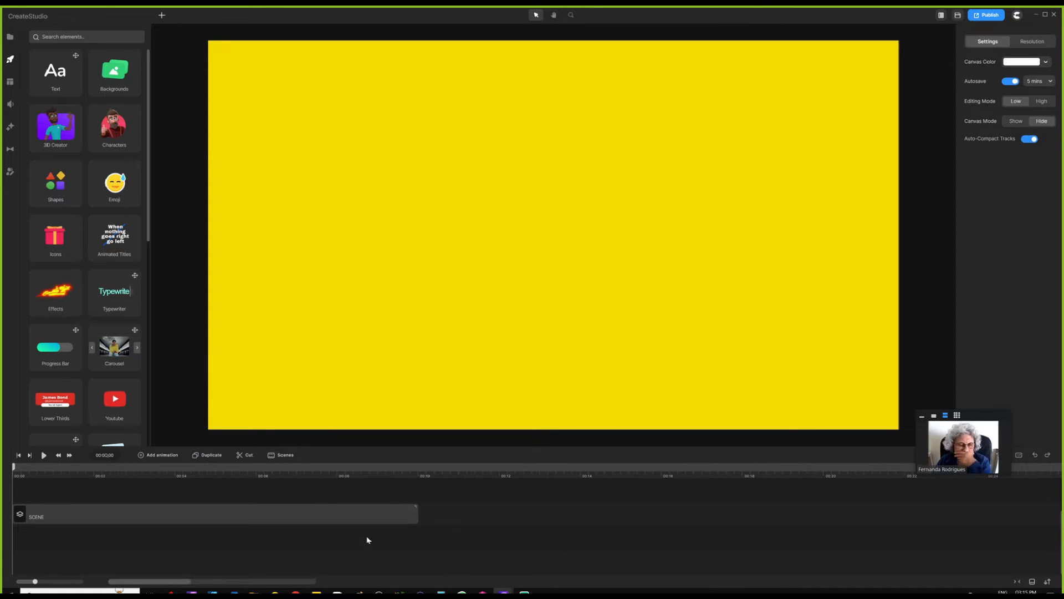
{"action": "left_click", "coordinate": [1038, 43]}
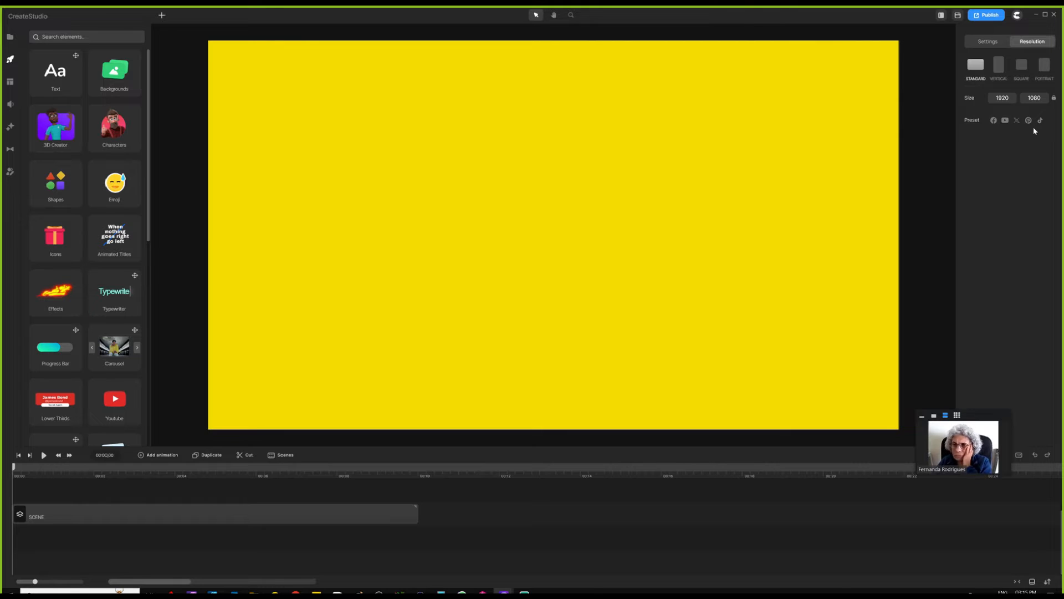
- Compare the Facebook and YouTube resolution presets, ending on Facebook's 1920 × 1080 In-stream format
{"action": "left_click", "coordinate": [993, 120]}
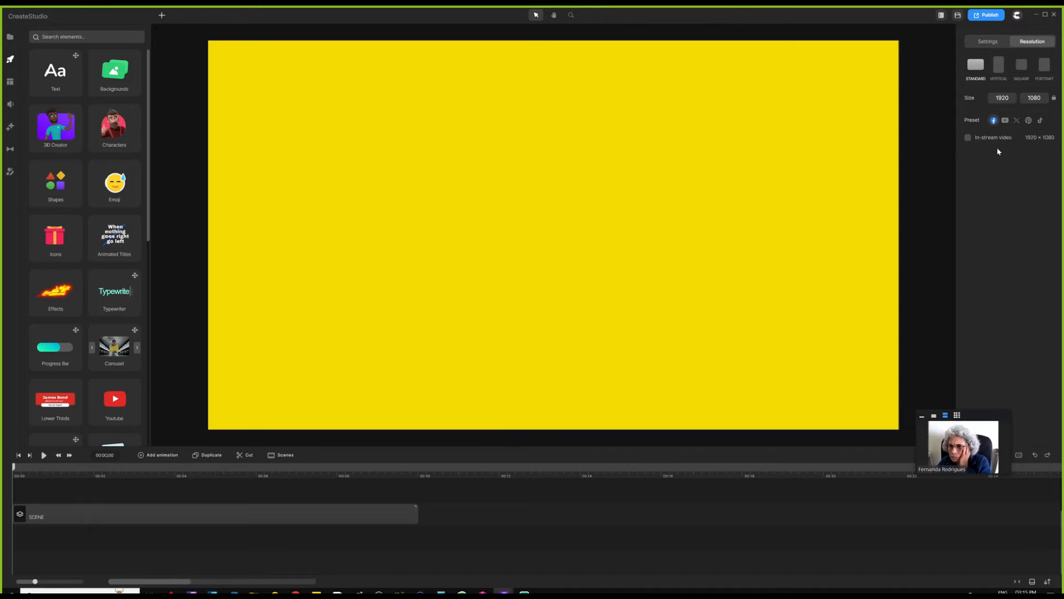
{"action": "left_click", "coordinate": [1005, 120]}
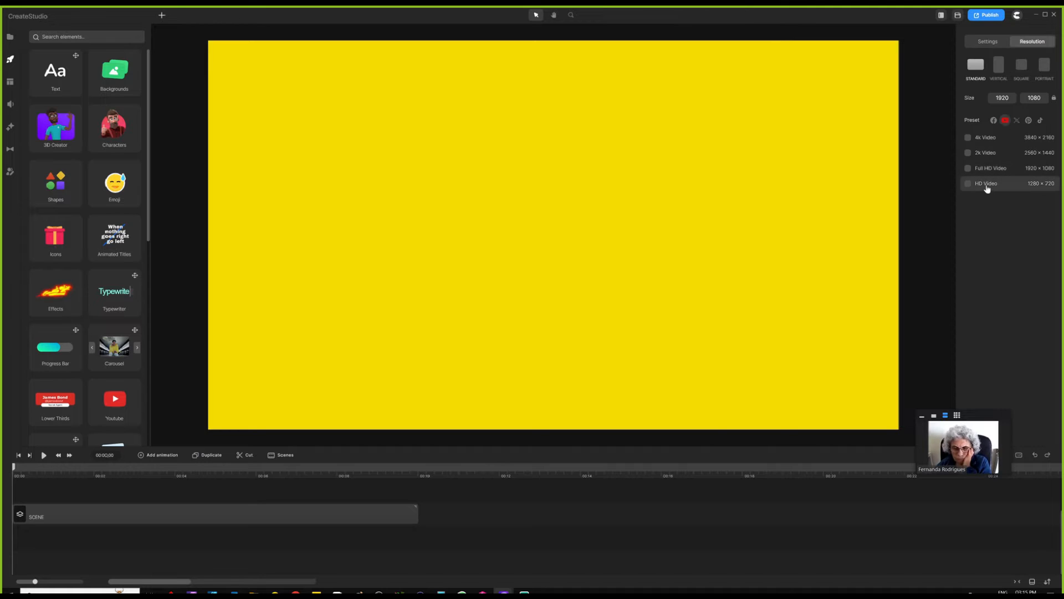
{"action": "left_click", "coordinate": [992, 120]}
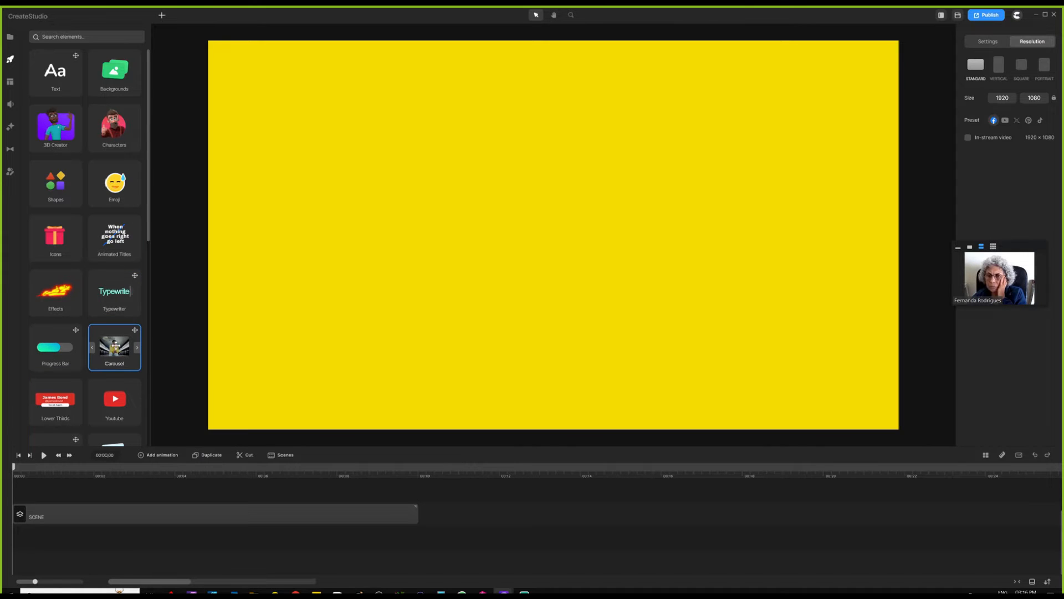
- Scroll through the elements panel, then switch to the Effects library with Glitch, Green Screen and Blur
{"action": "scroll", "coordinate": [115, 345], "scroll_direction": "down", "scroll_amount": 2}
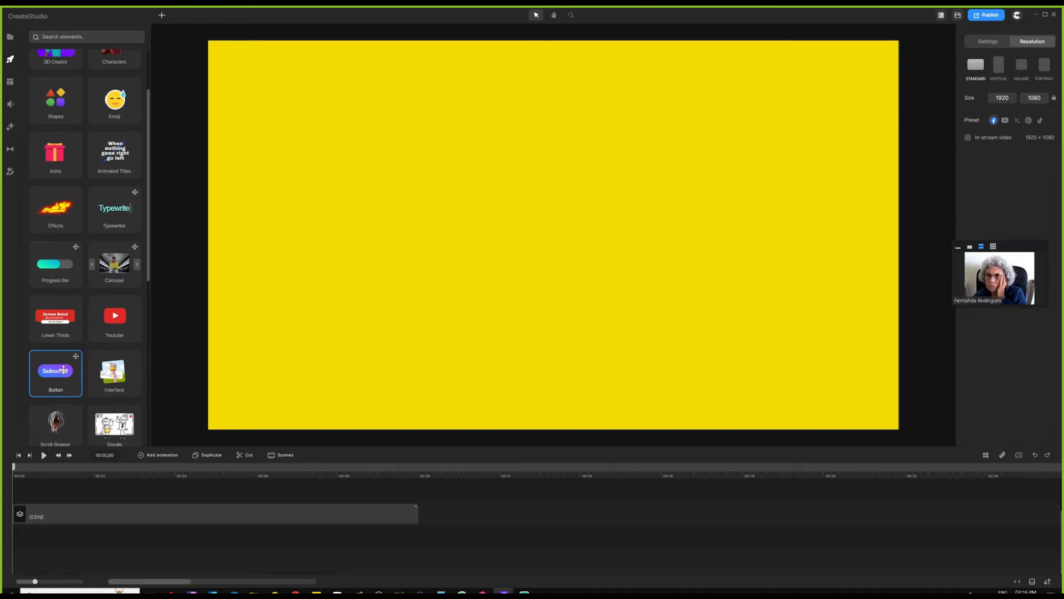
{"action": "scroll", "coordinate": [61, 388], "scroll_direction": "down", "scroll_amount": 5}
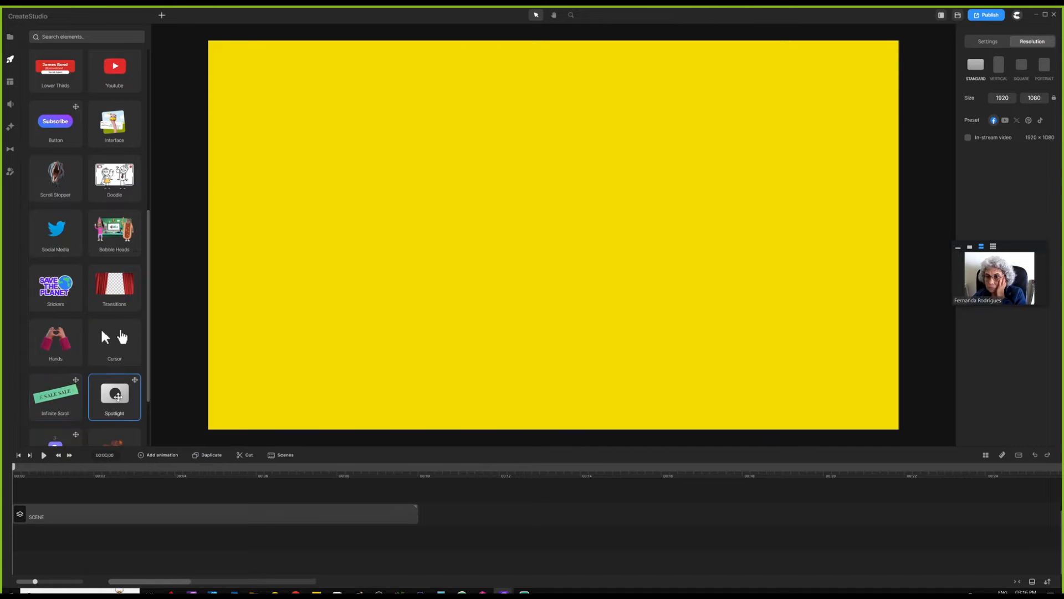
{"action": "scroll", "coordinate": [118, 396], "scroll_direction": "down", "scroll_amount": 2}
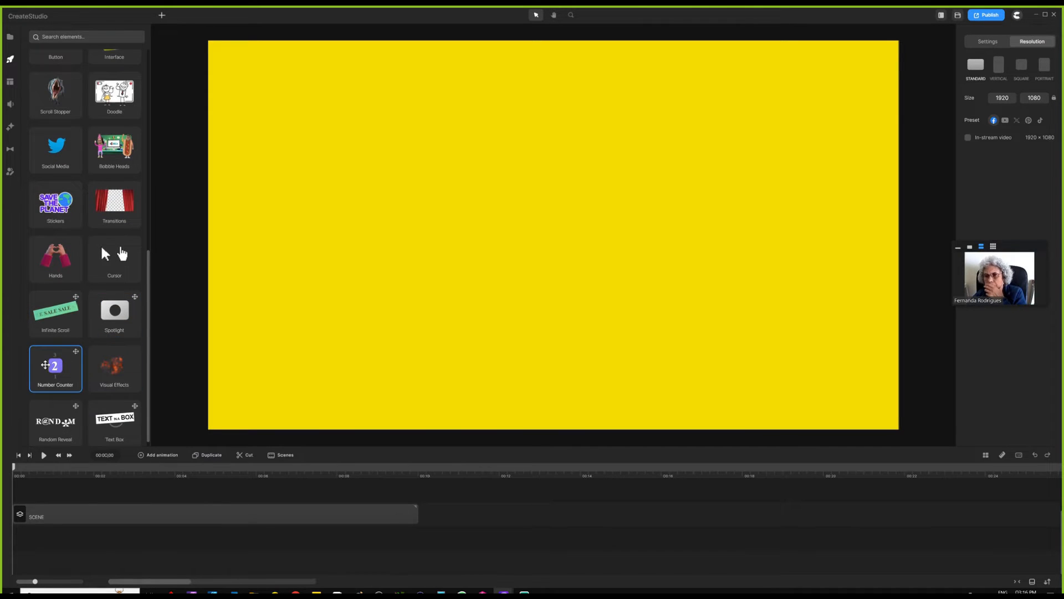
{"action": "scroll", "coordinate": [55, 399], "scroll_direction": "down", "scroll_amount": 1}
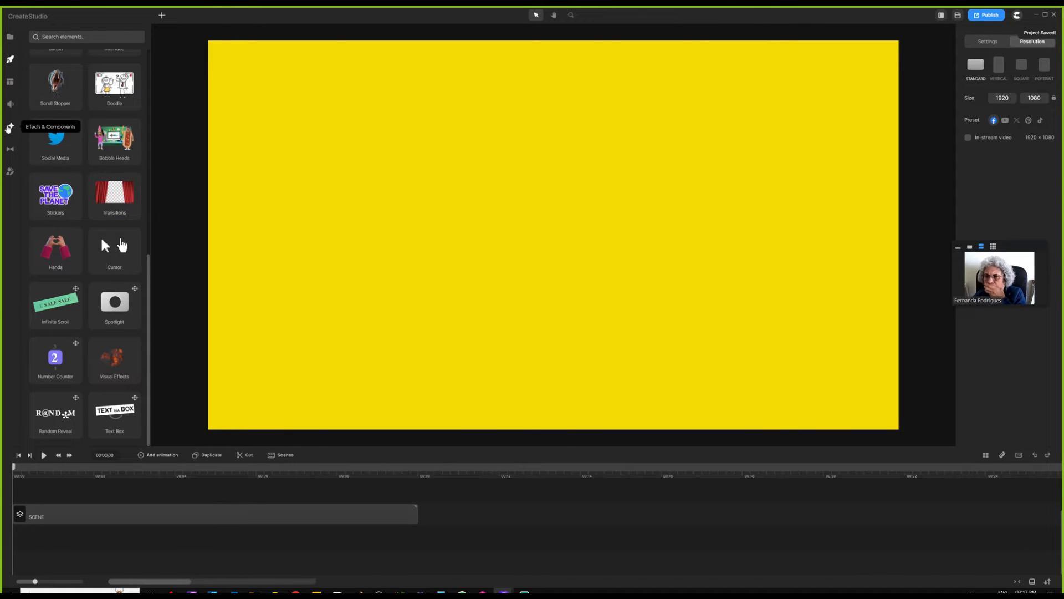
{"action": "left_click", "coordinate": [10, 127]}
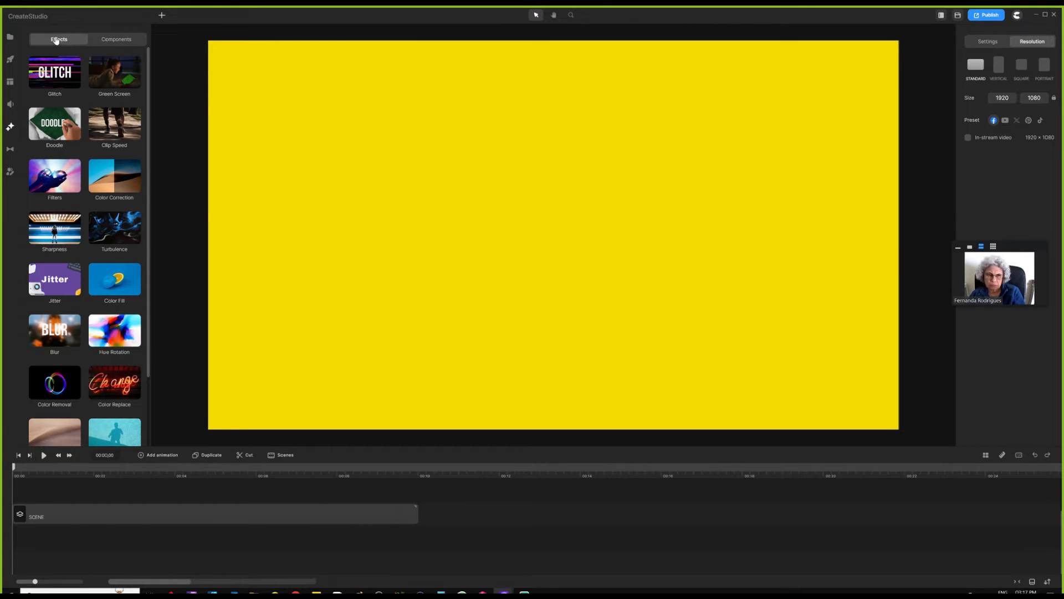
- Look at the Components tab, then bring up the black-and-white mask Transitions library
{"action": "scroll", "coordinate": [48, 288], "scroll_direction": "down", "scroll_amount": 2}
{"action": "scroll", "coordinate": [68, 51], "scroll_direction": "up", "scroll_amount": 2}
{"action": "left_click", "coordinate": [117, 40]}
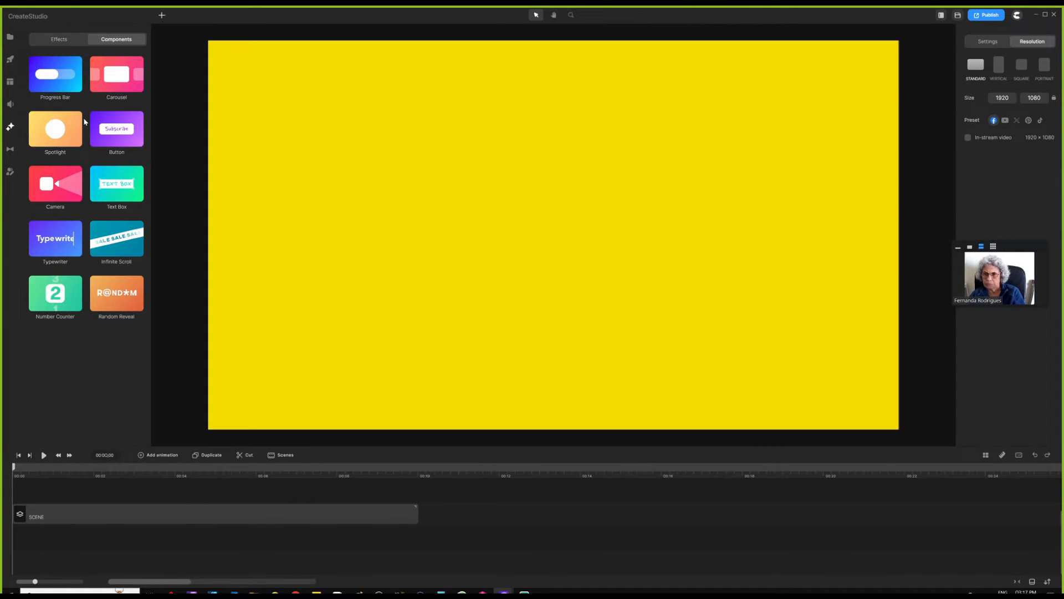
{"action": "left_click", "coordinate": [10, 149]}
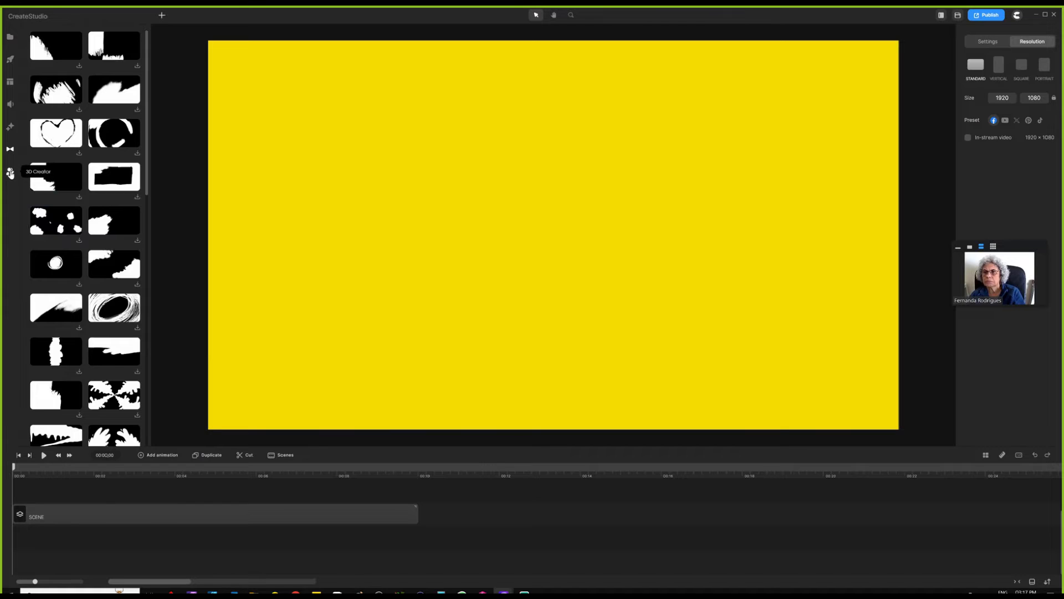
- Browse the Music, Scenes and Media panels in turn
{"action": "left_click", "coordinate": [10, 105]}
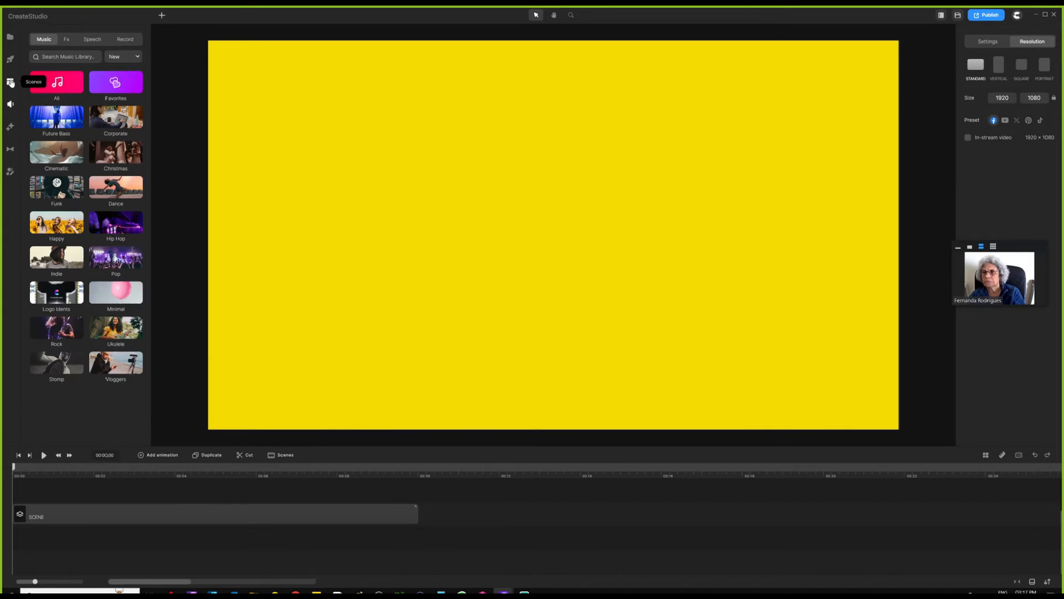
{"action": "left_click", "coordinate": [10, 82]}
{"action": "left_click", "coordinate": [9, 38]}
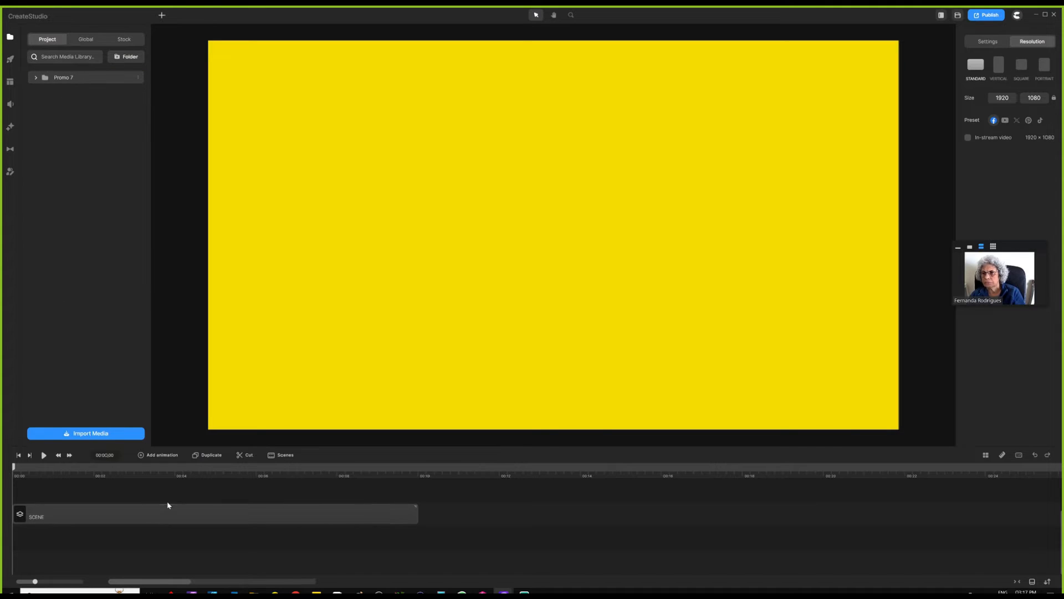
- Zoom the timeline out and show the Studio elements browser set to All Categories
{"action": "left_click_drag", "start_coordinate": [192, 476], "coordinate": [114, 475]}
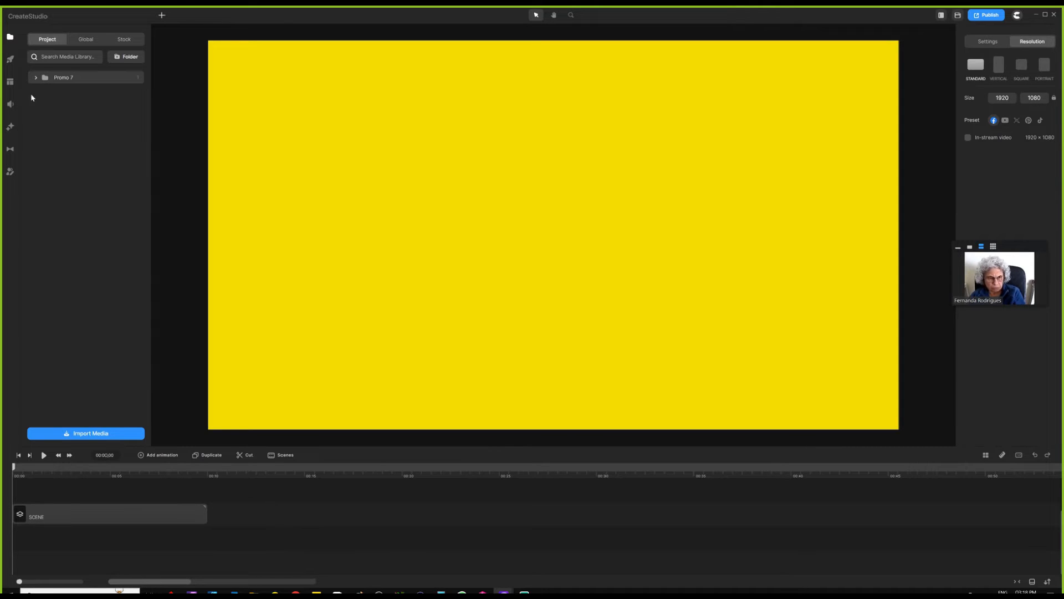
{"action": "left_click", "coordinate": [9, 60]}
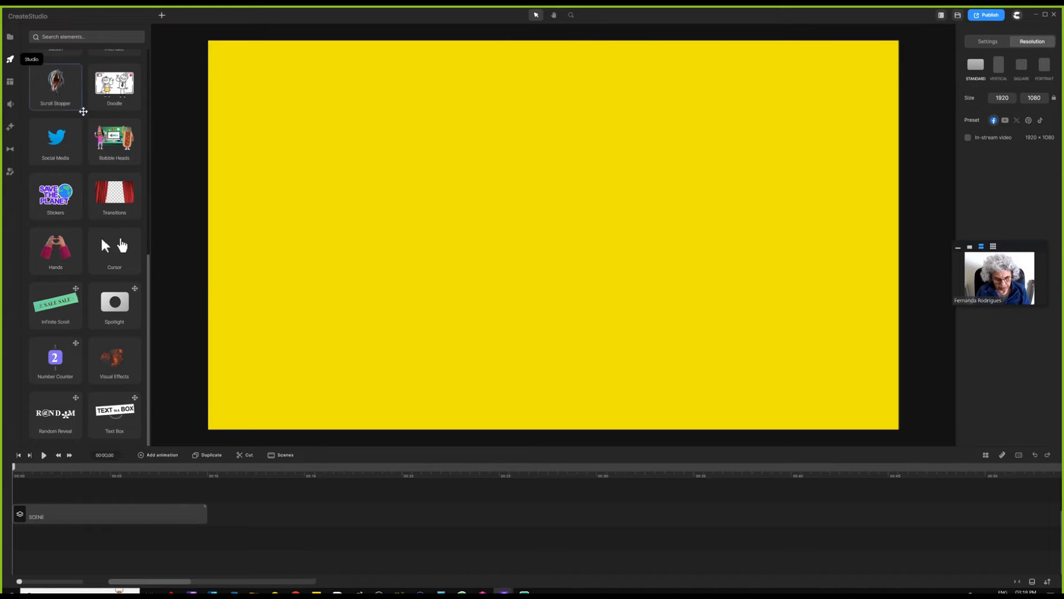
{"action": "scroll", "coordinate": [118, 147], "scroll_direction": "up", "scroll_amount": 5}
{"action": "scroll", "coordinate": [118, 146], "scroll_direction": "up", "scroll_amount": 3}
- Add the Lamborghini street-scene background to the timeline and shift its Image clip earlier
{"action": "left_click", "coordinate": [115, 129]}
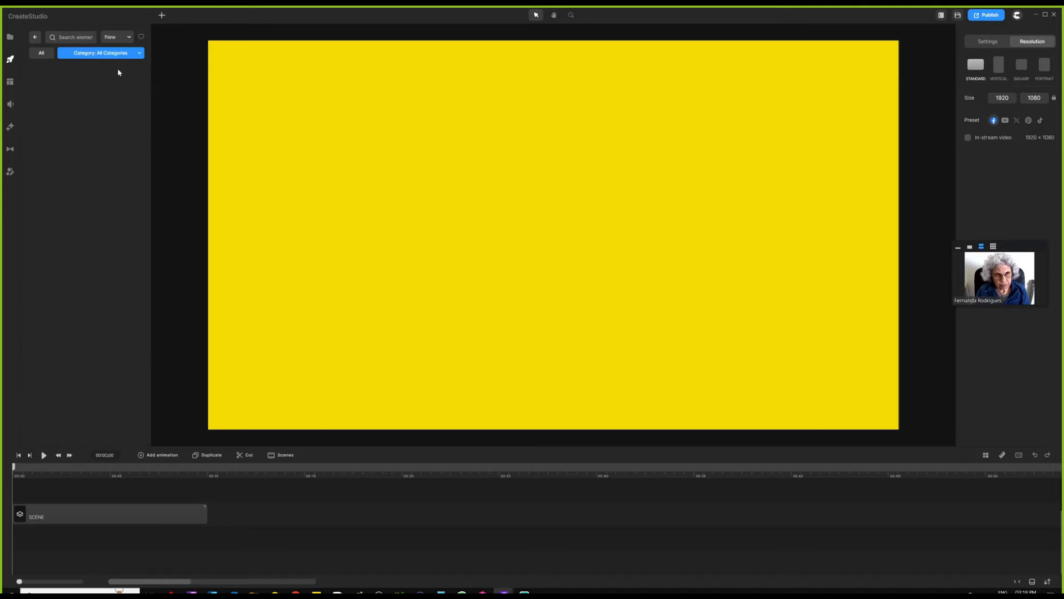
{"action": "left_click_drag", "start_coordinate": [115, 169], "coordinate": [503, 527]}
{"action": "left_click", "coordinate": [505, 518]}
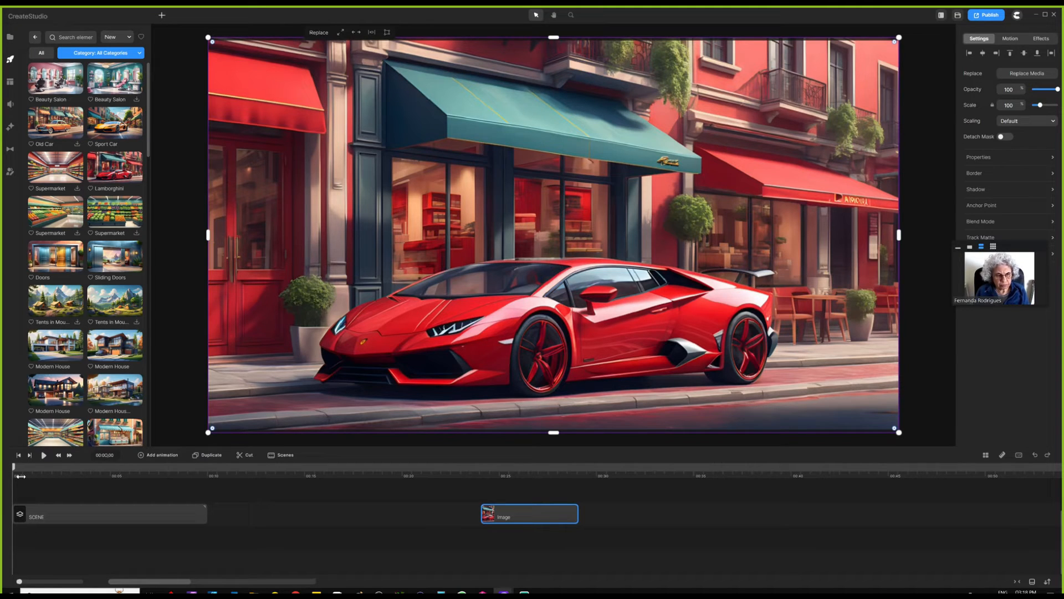
{"action": "left_click_drag", "start_coordinate": [529, 517], "coordinate": [382, 533]}
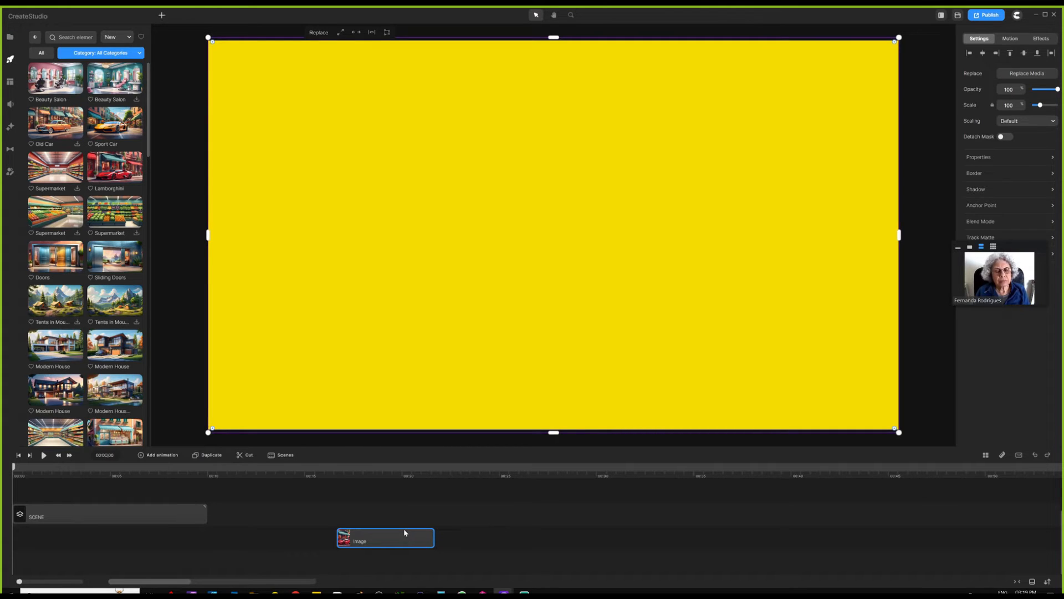
- Delete the Lamborghini image clip and readjust the timeline height and SCENE clip track
{"action": "key", "text": "Delete"}
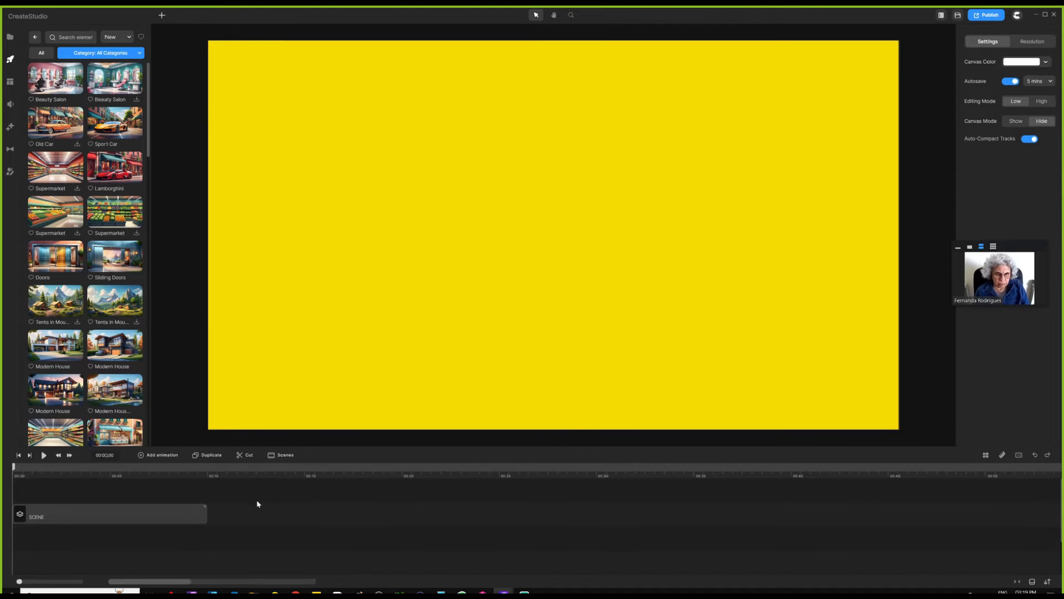
{"action": "left_click_drag", "start_coordinate": [369, 447], "coordinate": [383, 318]}
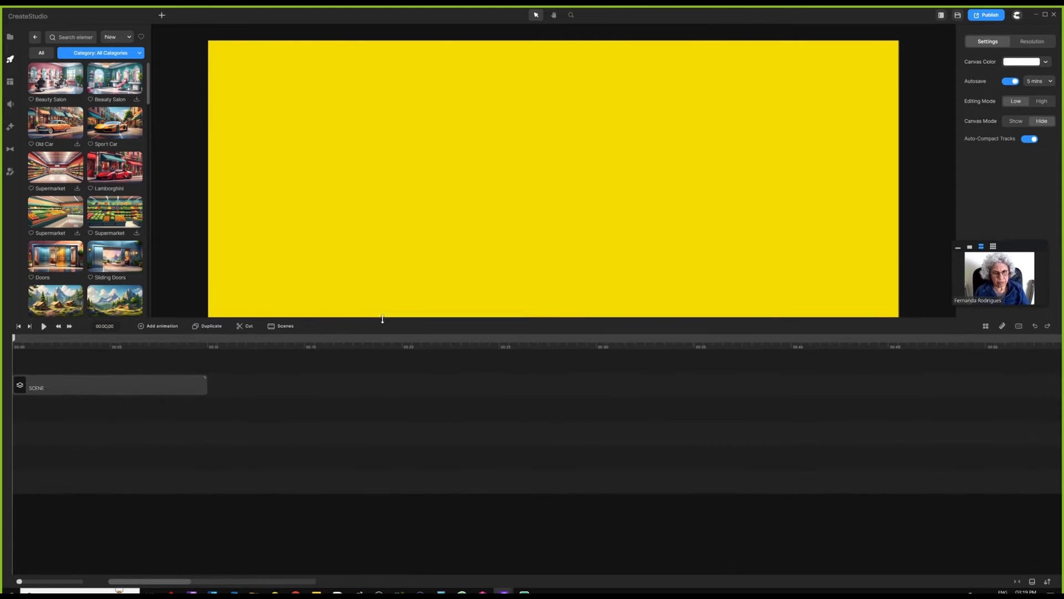
{"action": "left_click_drag", "start_coordinate": [160, 385], "coordinate": [142, 481]}
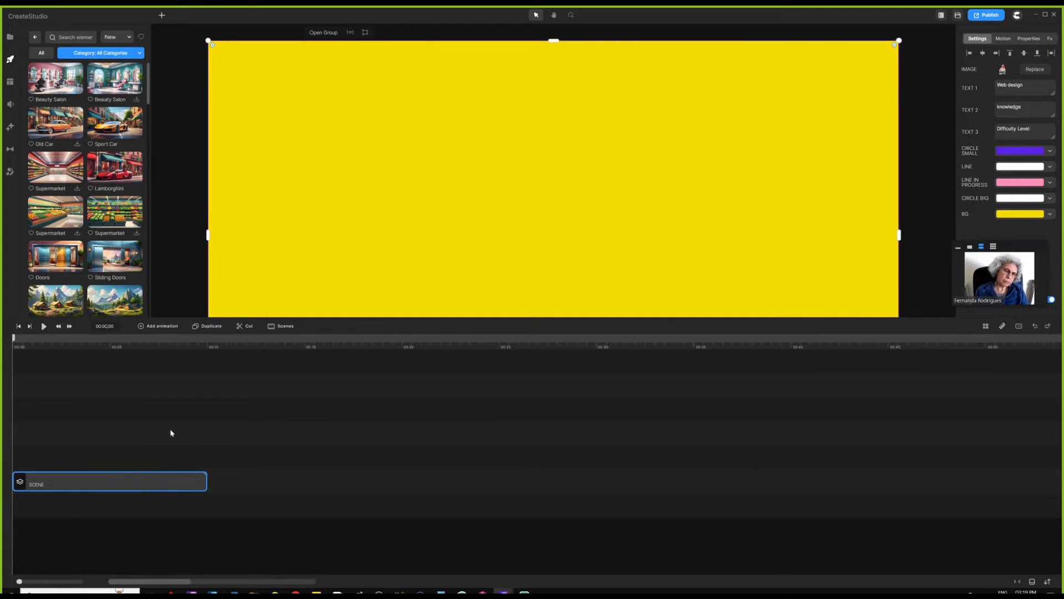
{"action": "left_click_drag", "start_coordinate": [314, 322], "coordinate": [312, 464]}
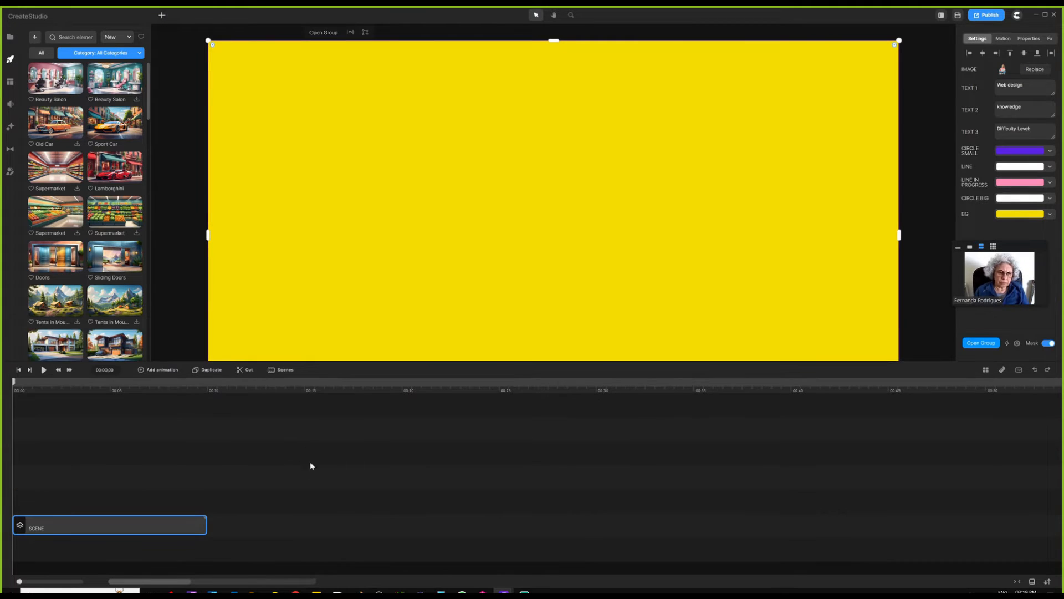
- Remove the excess empty timeline tracks so only the SCENE track remains
{"action": "right_click", "coordinate": [215, 456]}
{"action": "left_click", "coordinate": [235, 446]}
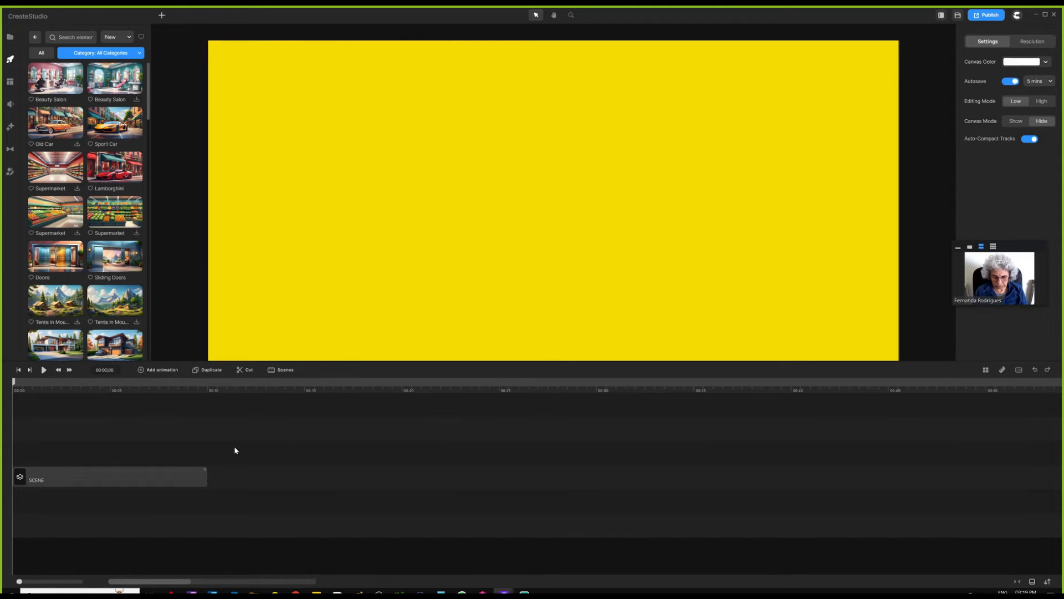
{"action": "right_click", "coordinate": [231, 446]}
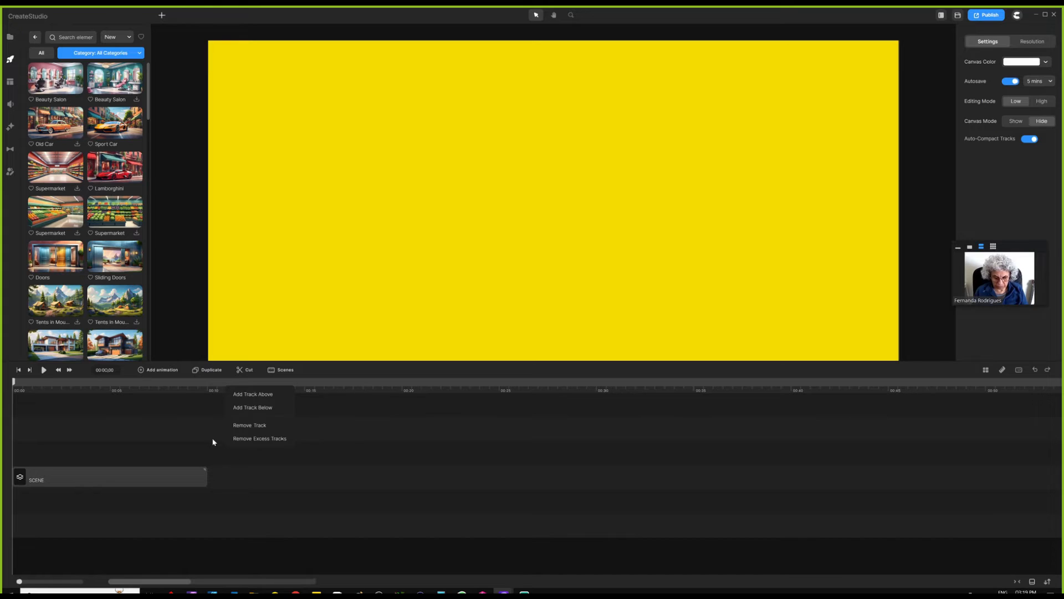
{"action": "left_click", "coordinate": [259, 441]}
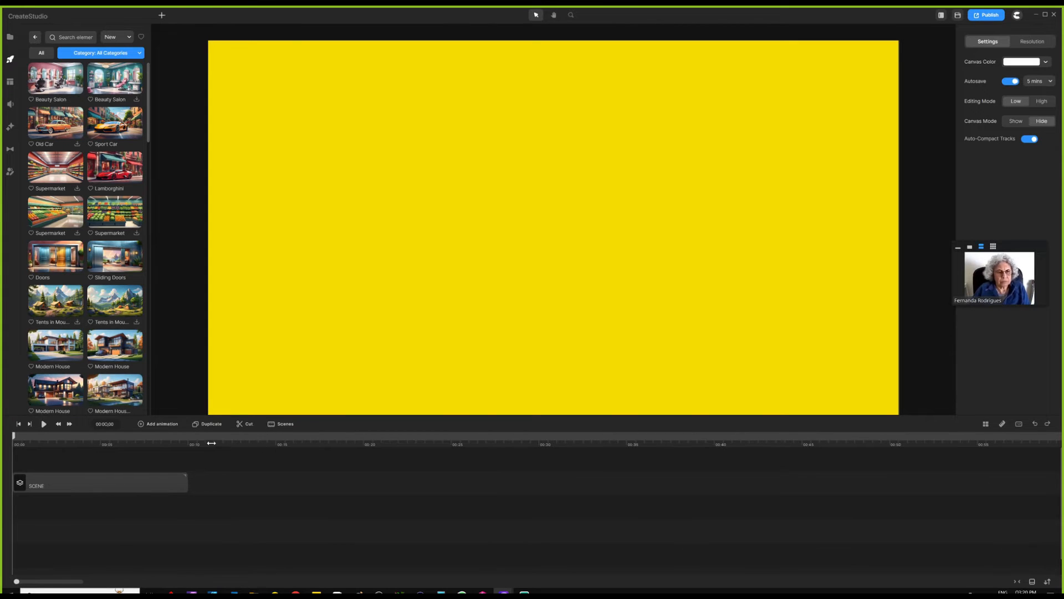
{"action": "left_click", "coordinate": [1049, 581]}
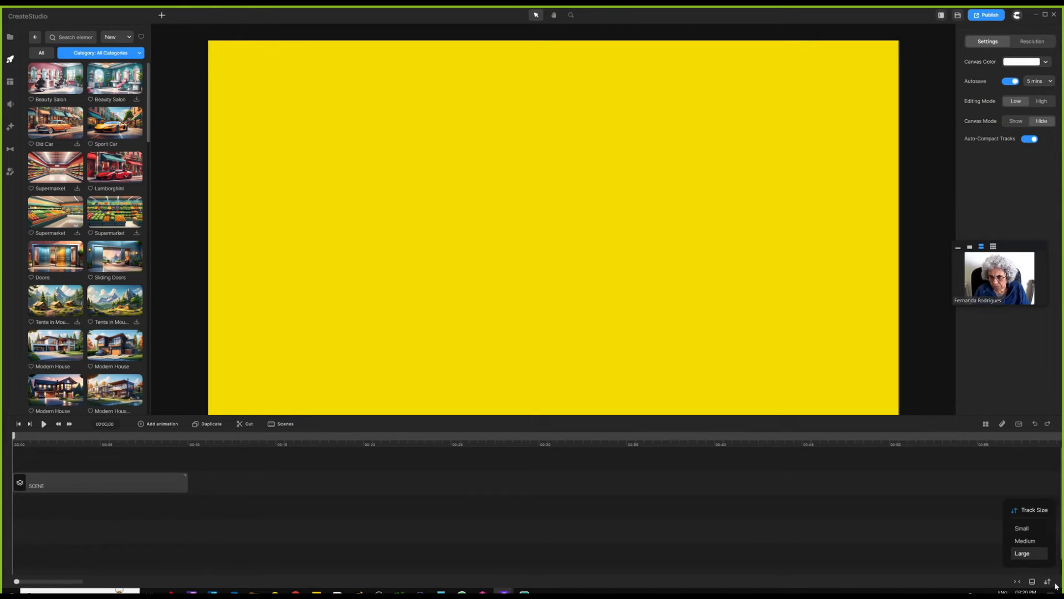
{"action": "left_click", "coordinate": [1031, 530]}
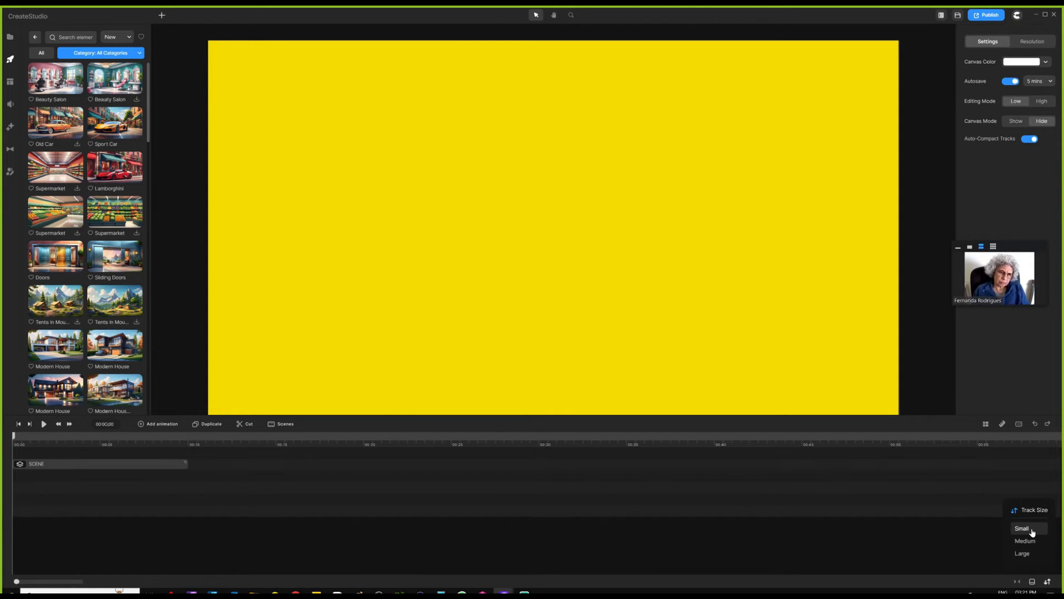
{"action": "left_click", "coordinate": [157, 467]}
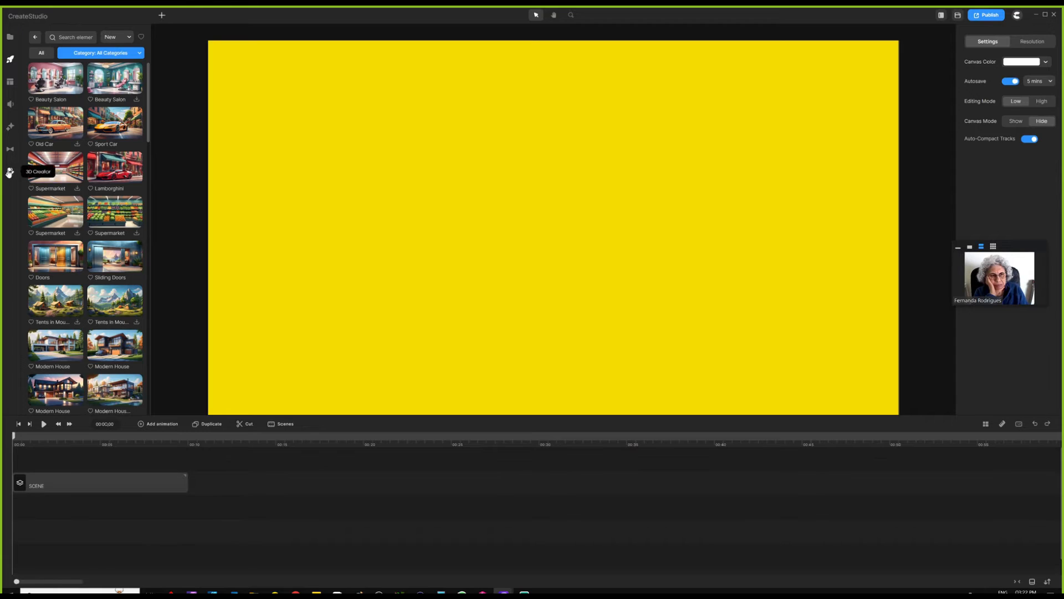
- Add Tom, shift him left on the canvas and change his action from Idle to Happy
{"action": "left_click", "coordinate": [10, 171]}
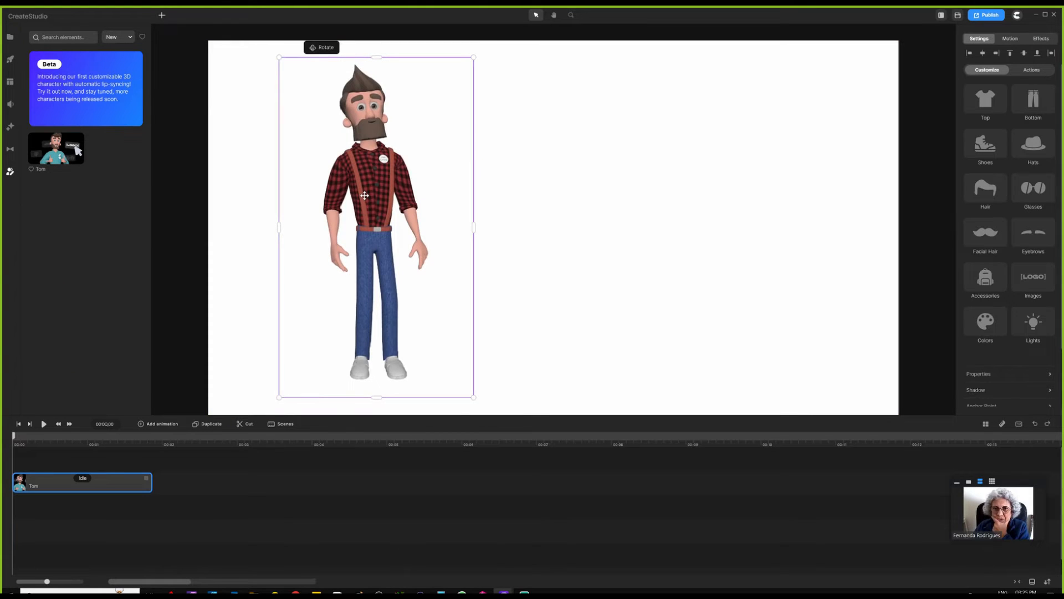
{"action": "left_click_drag", "start_coordinate": [364, 195], "coordinate": [351, 195]}
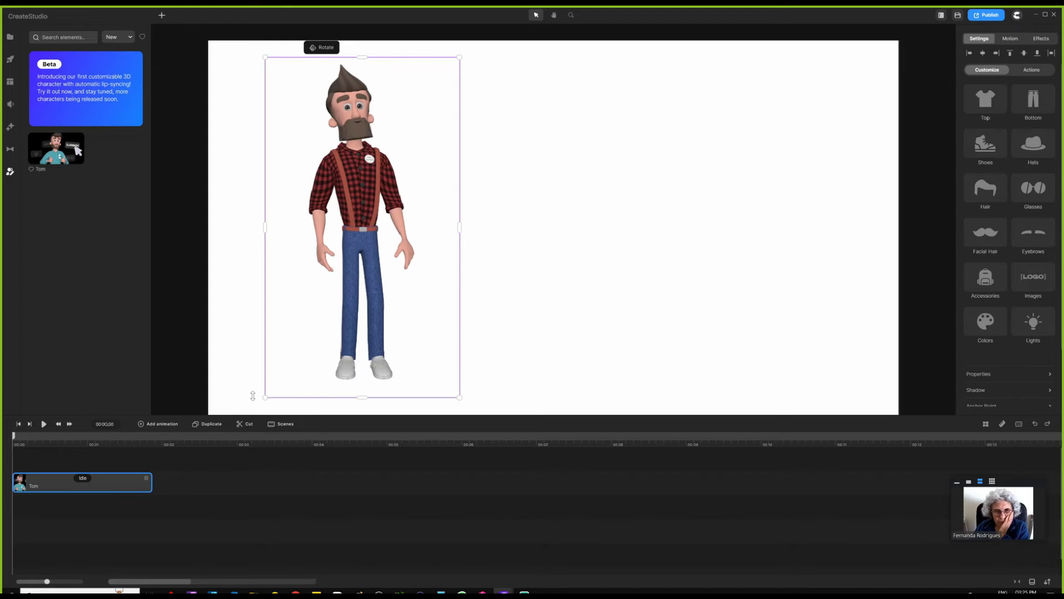
{"action": "left_click", "coordinate": [186, 480]}
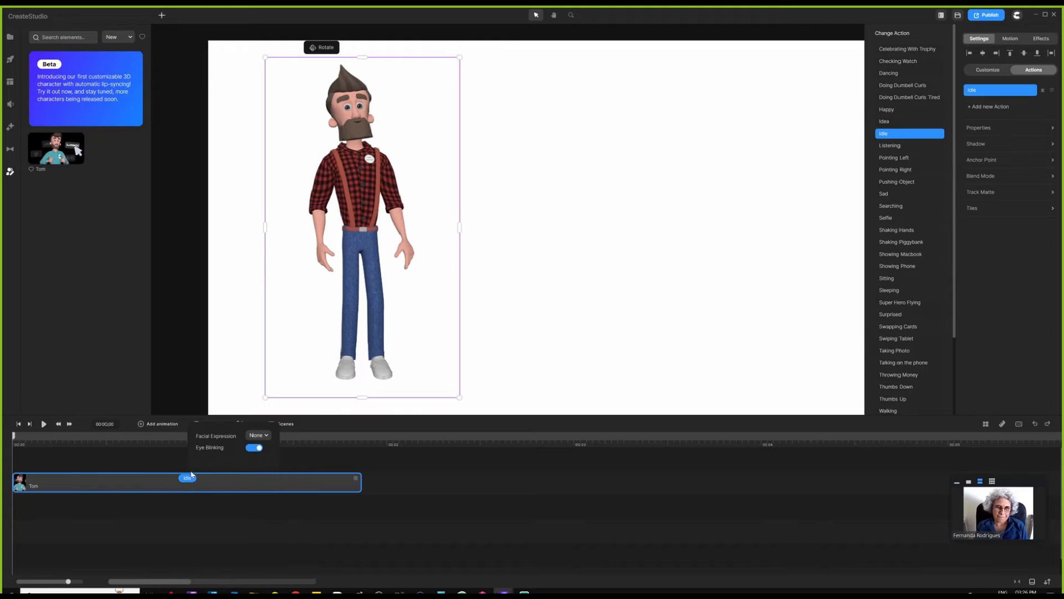
{"action": "left_click", "coordinate": [887, 110]}
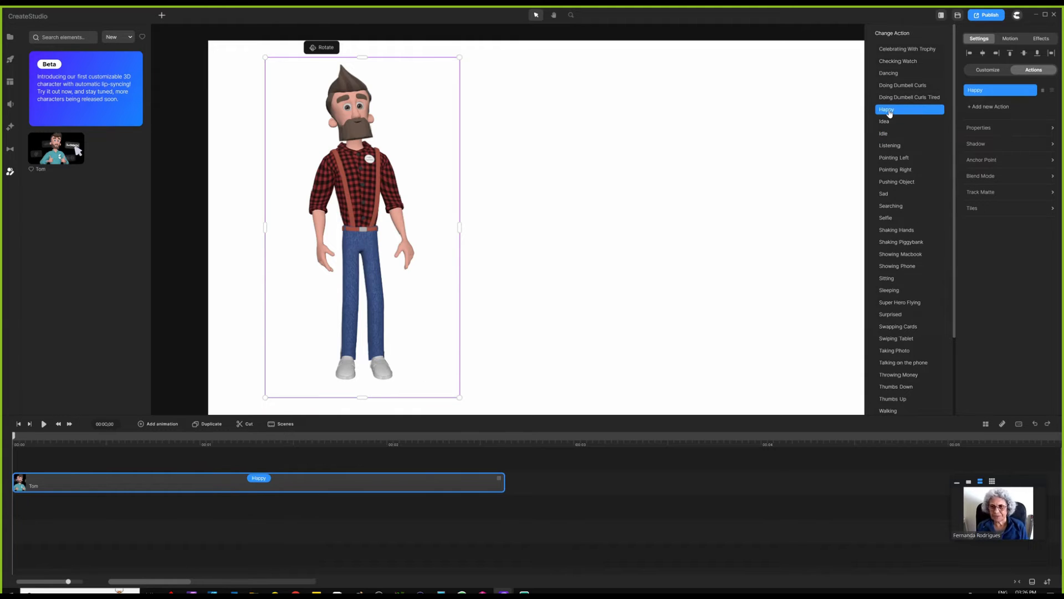
{"action": "left_click", "coordinate": [992, 109]}
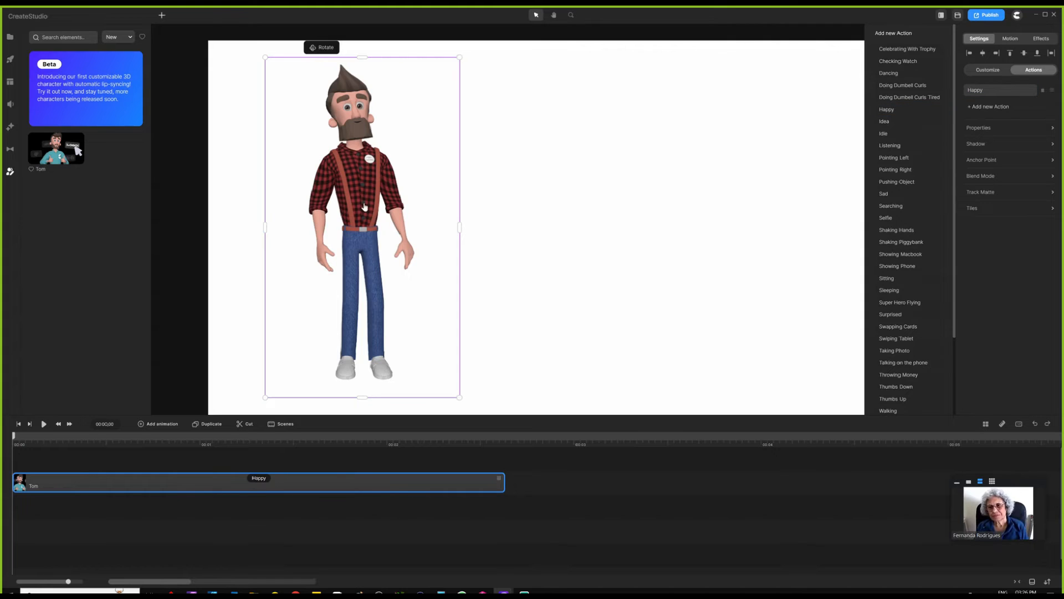
{"action": "left_click_drag", "start_coordinate": [372, 205], "coordinate": [335, 203]}
{"action": "left_click", "coordinate": [119, 437]}
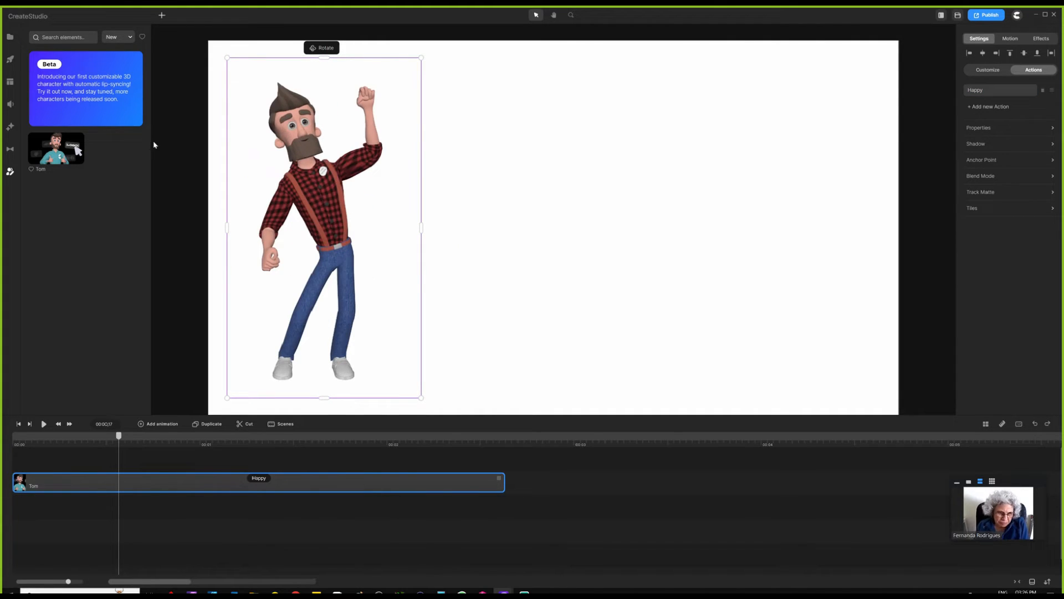
- Add the Modern House background image to the scene
{"action": "left_click", "coordinate": [10, 60]}
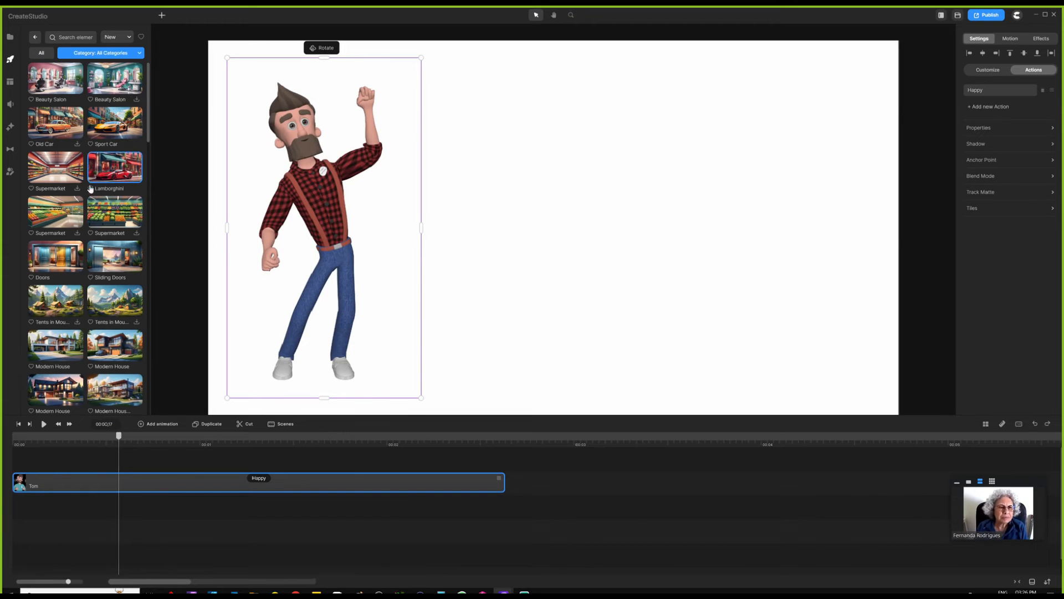
{"action": "scroll", "coordinate": [110, 187], "scroll_direction": "down", "scroll_amount": 3}
{"action": "left_click", "coordinate": [110, 178]}
- Put the house image behind Tom and shrink him onto the driveway by the garage
{"action": "left_click_drag", "start_coordinate": [262, 483], "coordinate": [263, 525]}
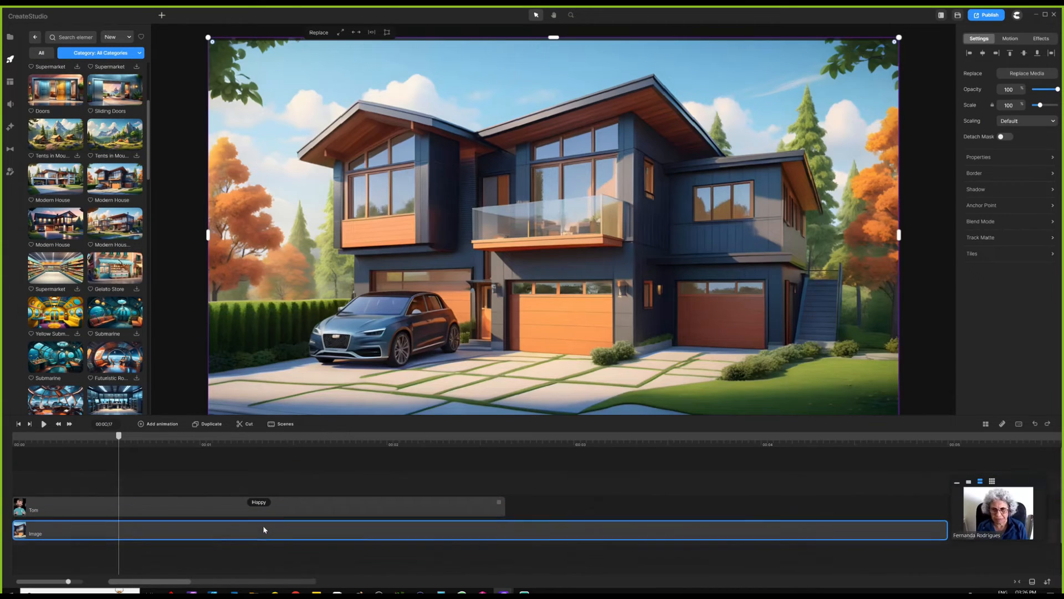
{"action": "left_click_drag", "start_coordinate": [448, 76], "coordinate": [401, 156]}
{"action": "left_click_drag", "start_coordinate": [357, 250], "coordinate": [536, 335]}
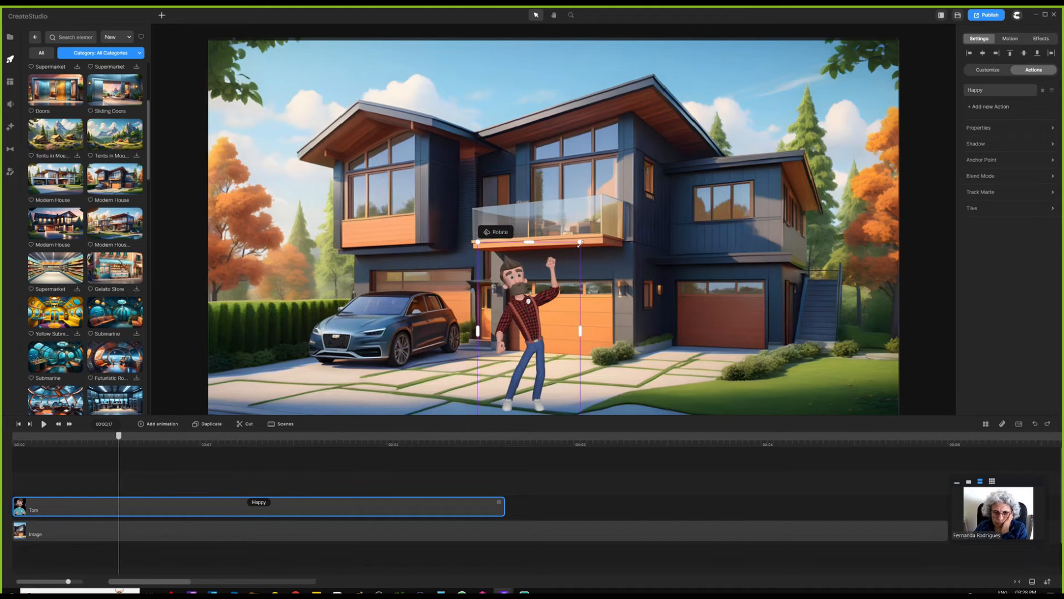
{"action": "left_click_drag", "start_coordinate": [581, 243], "coordinate": [581, 240]}
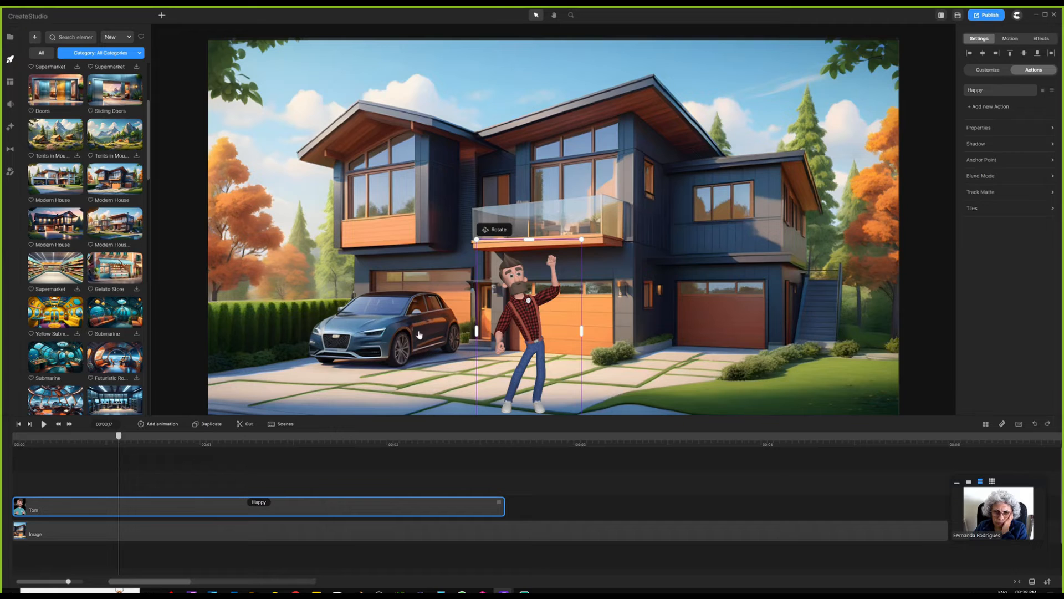
{"action": "left_click", "coordinate": [449, 436]}
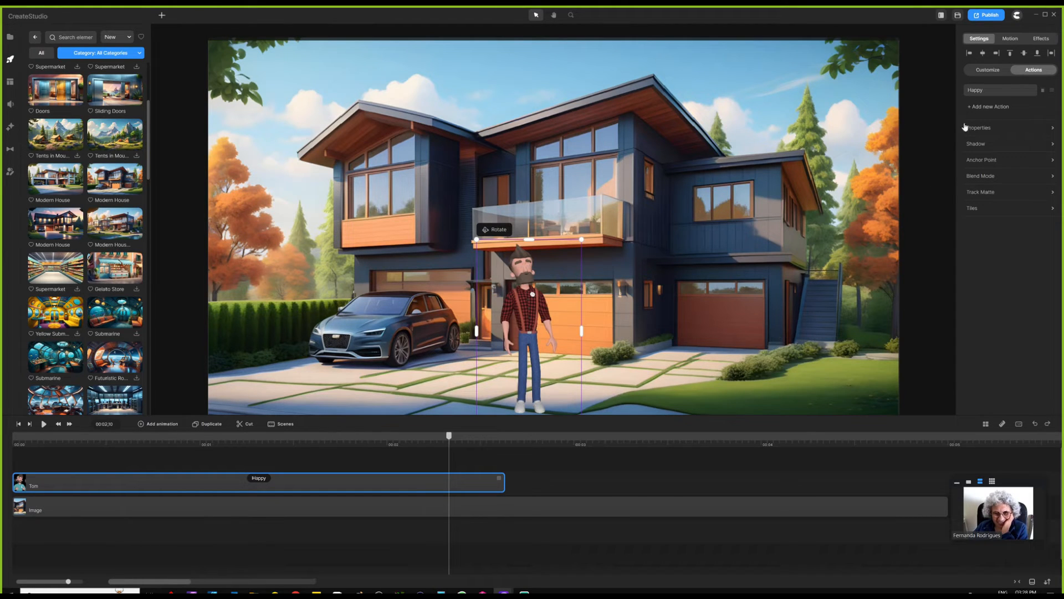
- Add a Walking action after Happy and extend the house image to match Tom's clip
{"action": "left_click", "coordinate": [1002, 108]}
{"action": "left_click", "coordinate": [889, 411]}
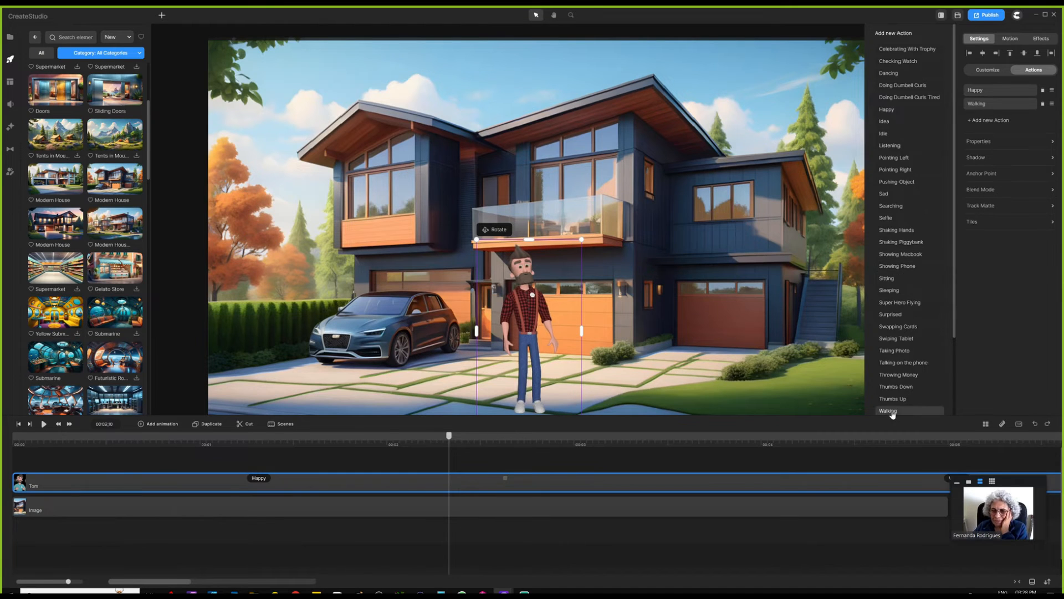
{"action": "scroll", "coordinate": [546, 478], "scroll_direction": "down", "scroll_amount": 3}
{"action": "left_click_drag", "start_coordinate": [446, 505], "coordinate": [563, 507]}
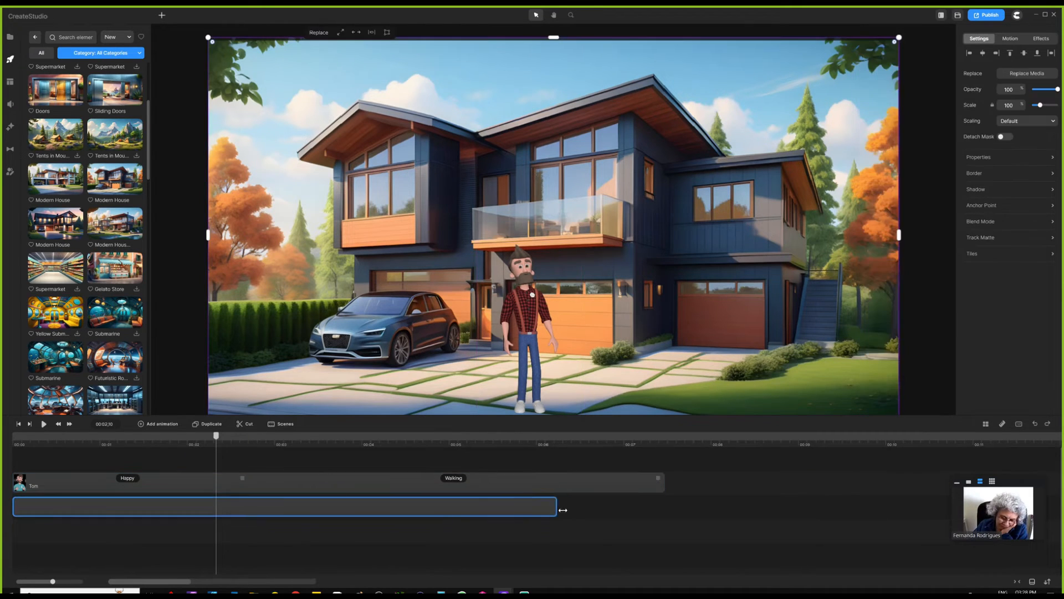
{"action": "left_click_drag", "start_coordinate": [563, 508], "coordinate": [666, 508]}
{"action": "left_click_drag", "start_coordinate": [217, 436], "coordinate": [244, 440]}
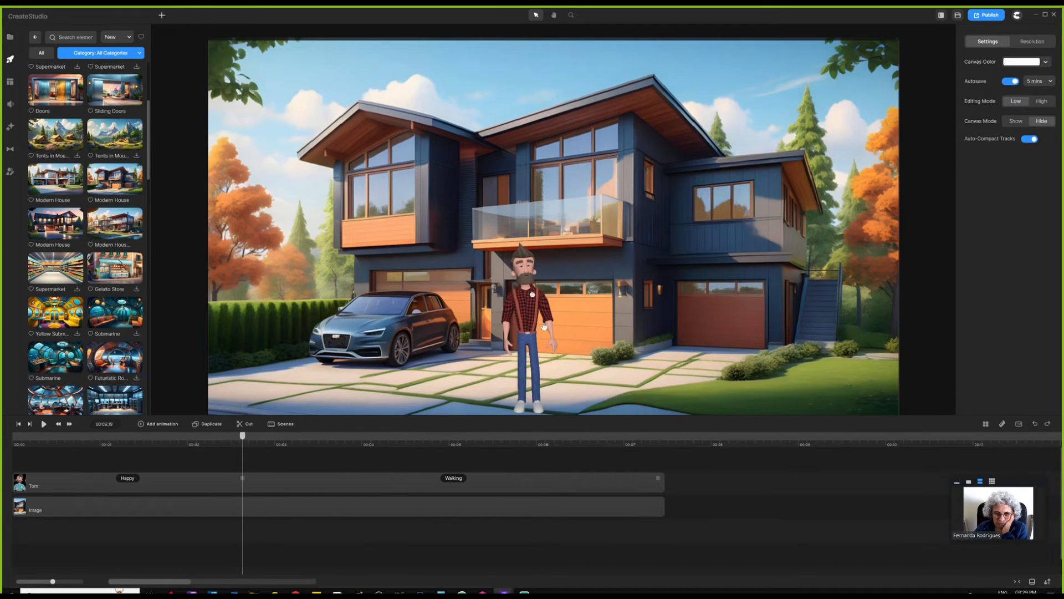
- Give Tom a Character View animation starting at 00:02,19 with Linear easing
{"action": "left_click", "coordinate": [511, 267]}
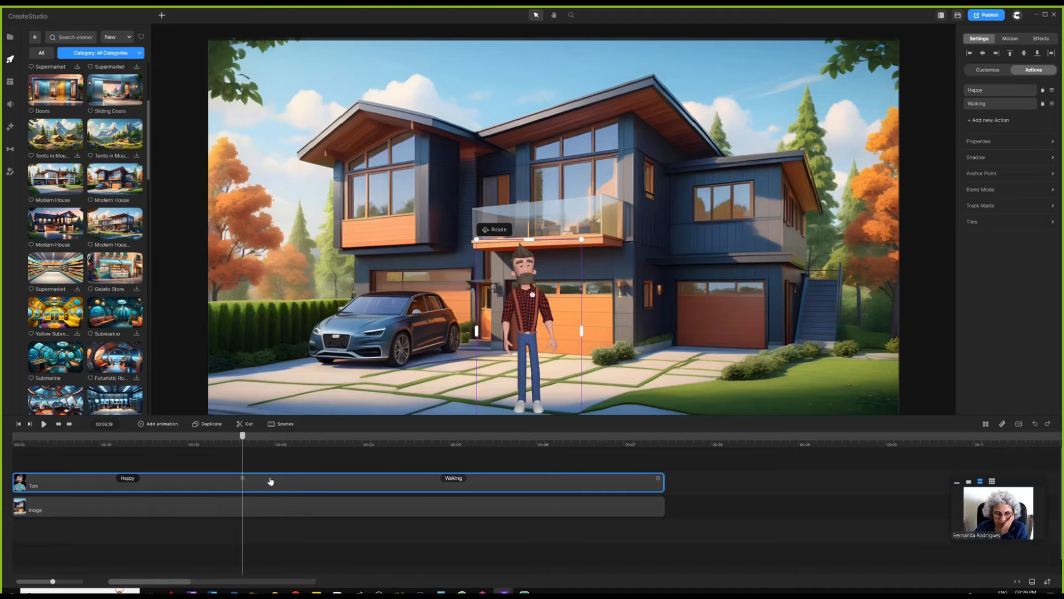
{"action": "left_click", "coordinate": [165, 425]}
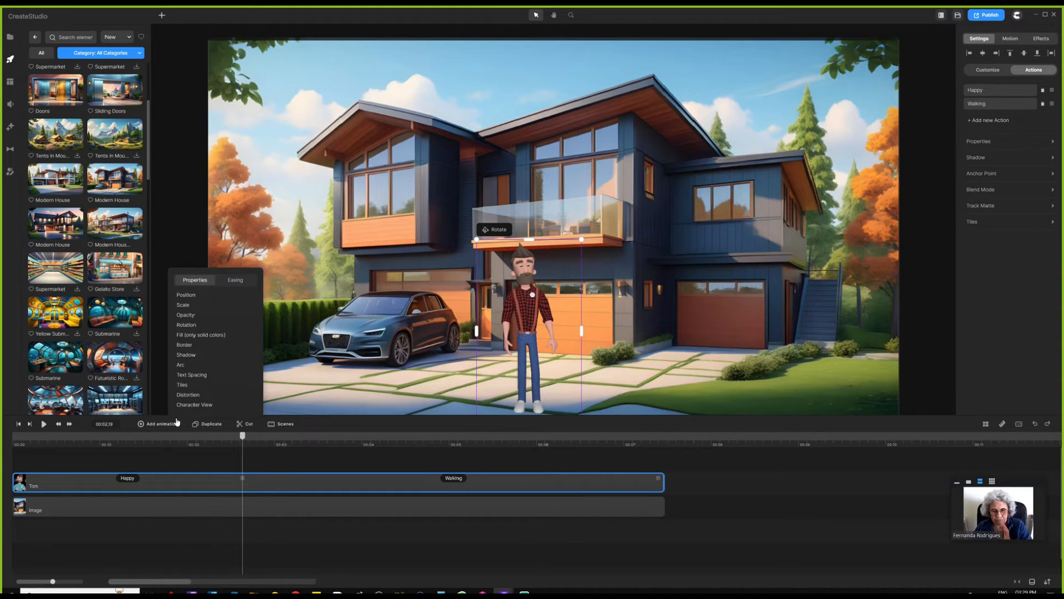
{"action": "left_click", "coordinate": [211, 411]}
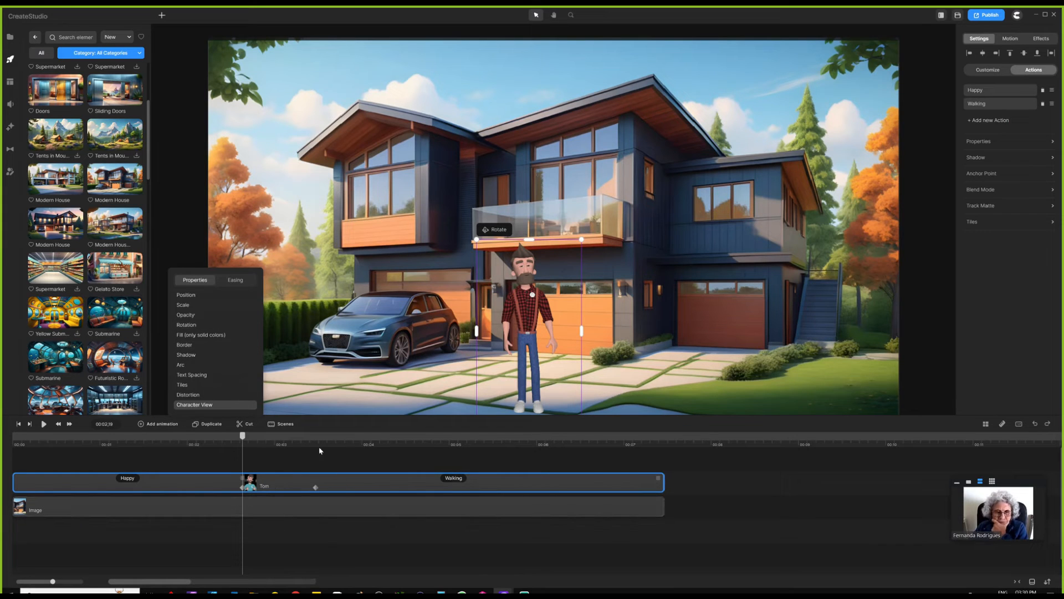
{"action": "left_click", "coordinate": [236, 280]}
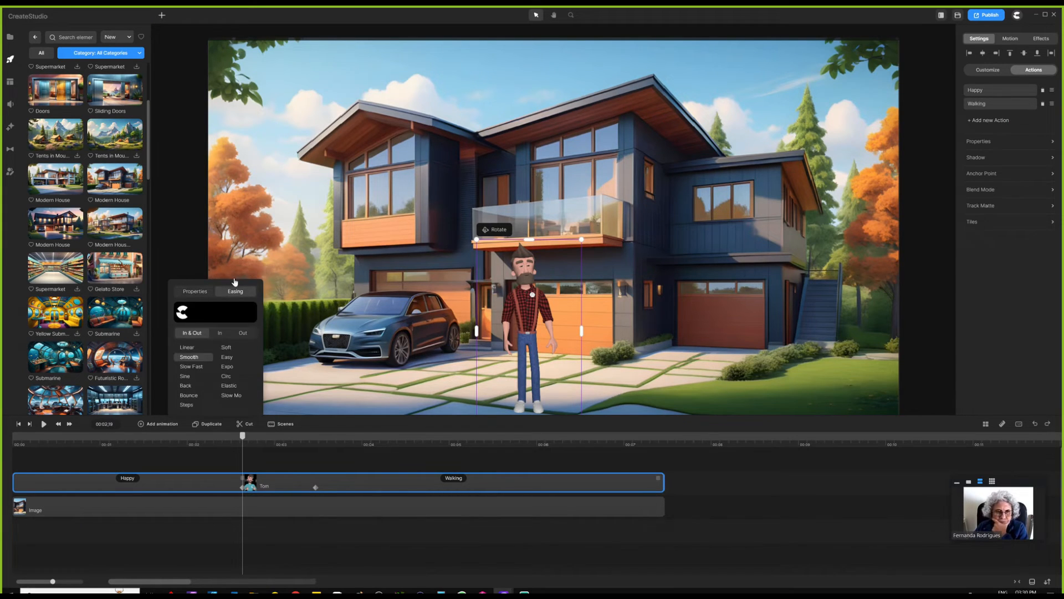
{"action": "left_click", "coordinate": [189, 348]}
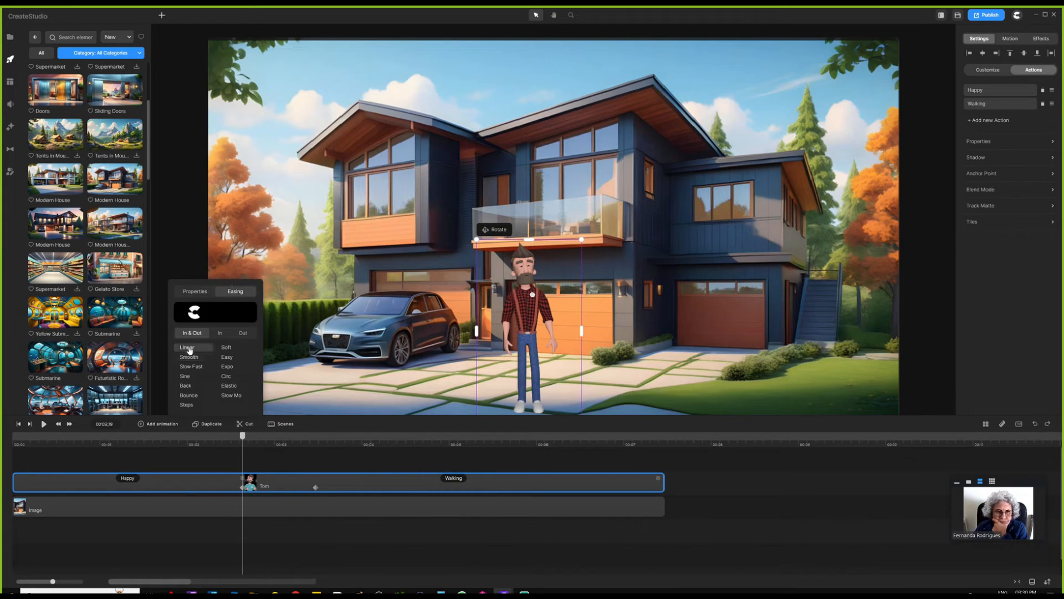
{"action": "left_click", "coordinate": [295, 457]}
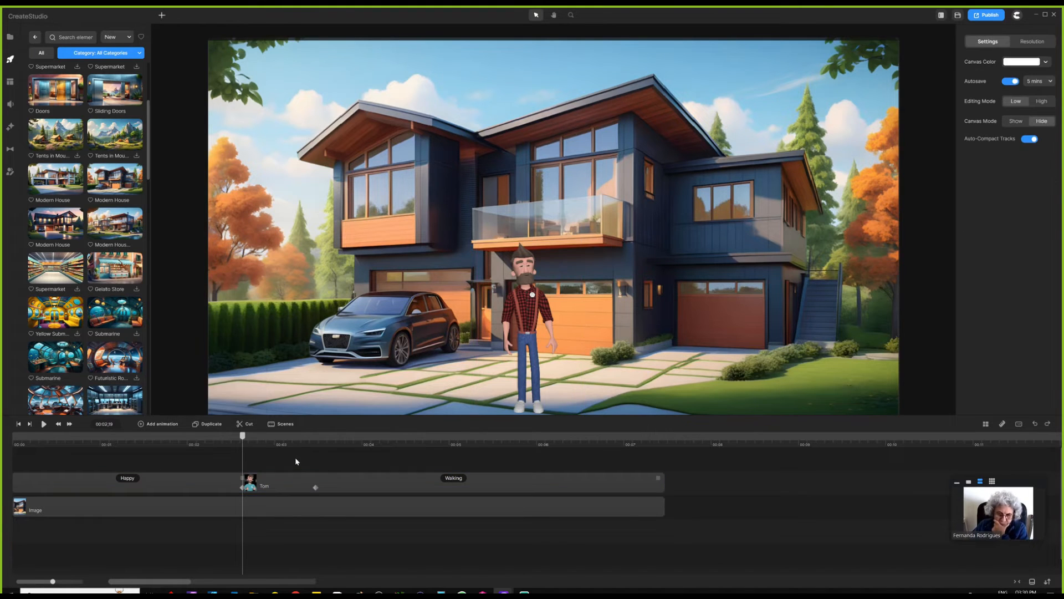
- Scrub Tom's clip around 00:03, leaving the playhead at 00:03,19 with him mid-stride
{"action": "left_click", "coordinate": [243, 489]}
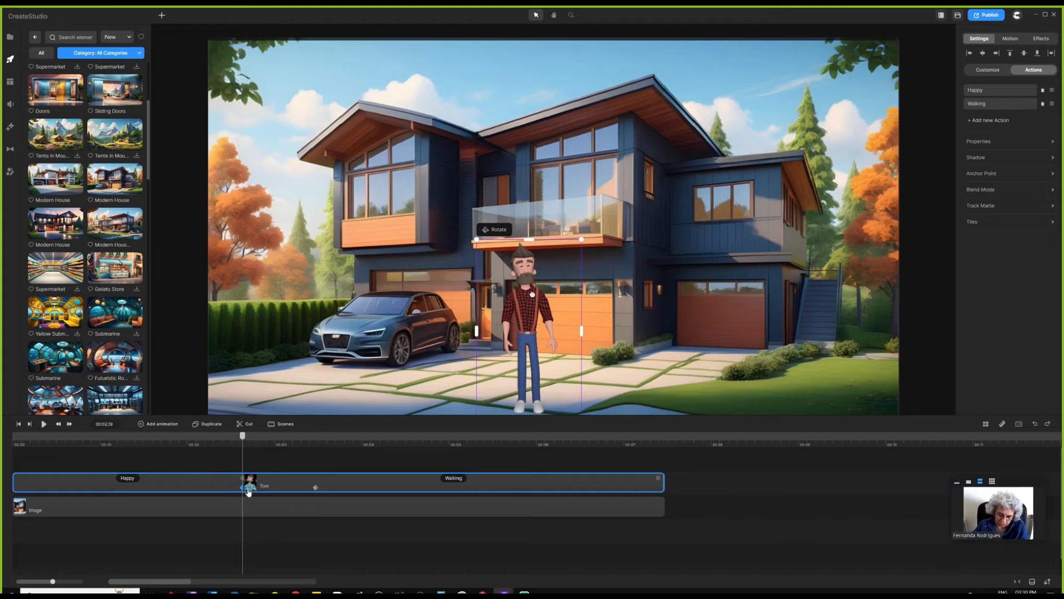
{"action": "left_click", "coordinate": [499, 235]}
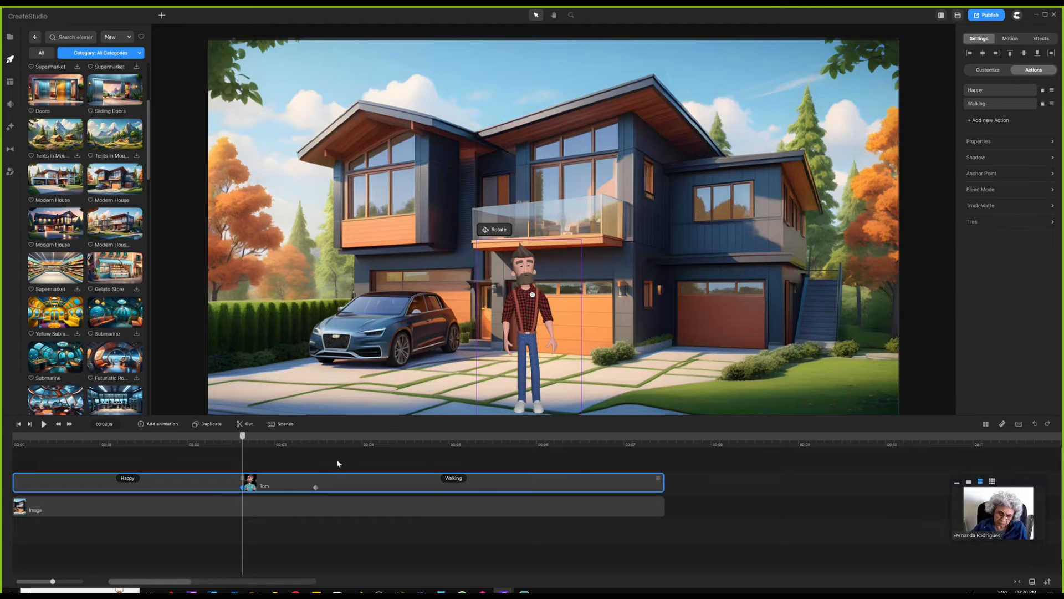
{"action": "left_click", "coordinate": [313, 489]}
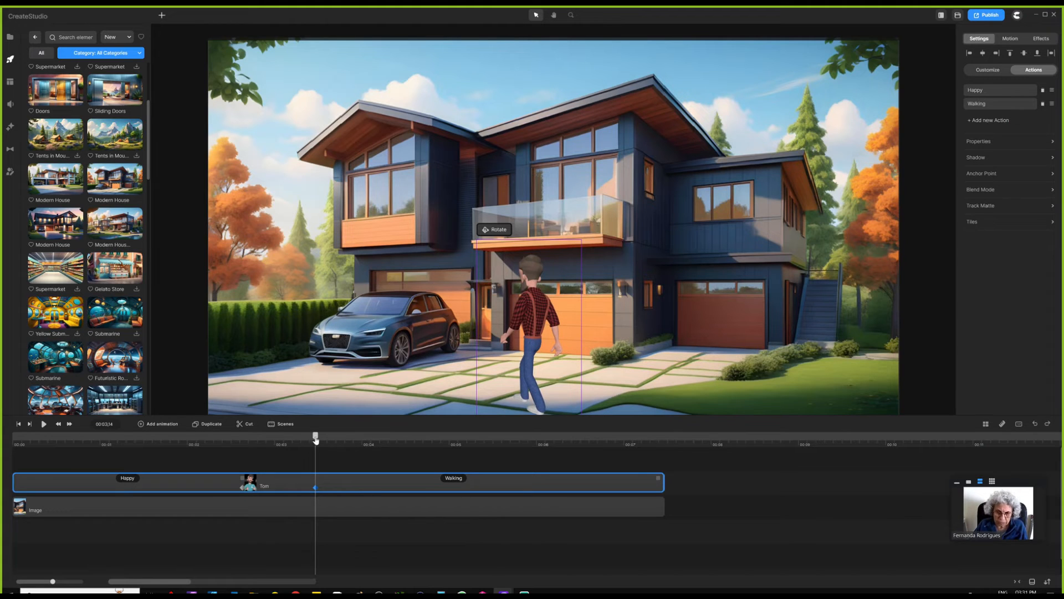
{"action": "mouse_move", "coordinate": [315, 437]}
{"action": "left_mouse_down"}
{"action": "mouse_move", "coordinate": [240, 441]}
{"action": "mouse_move", "coordinate": [329, 438]}
{"action": "left_mouse_up"}
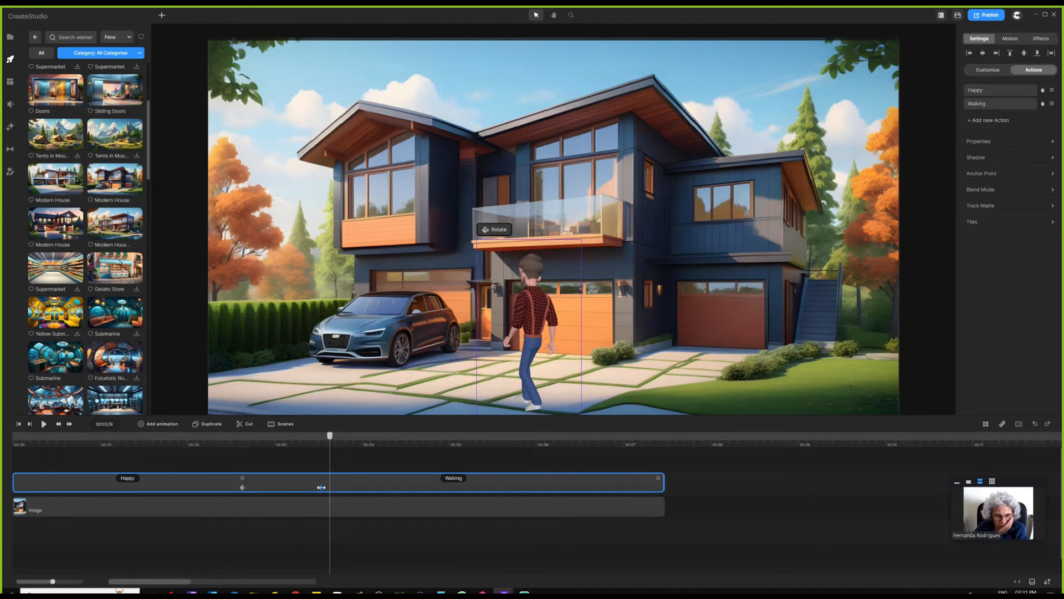
{"action": "left_click", "coordinate": [331, 441]}
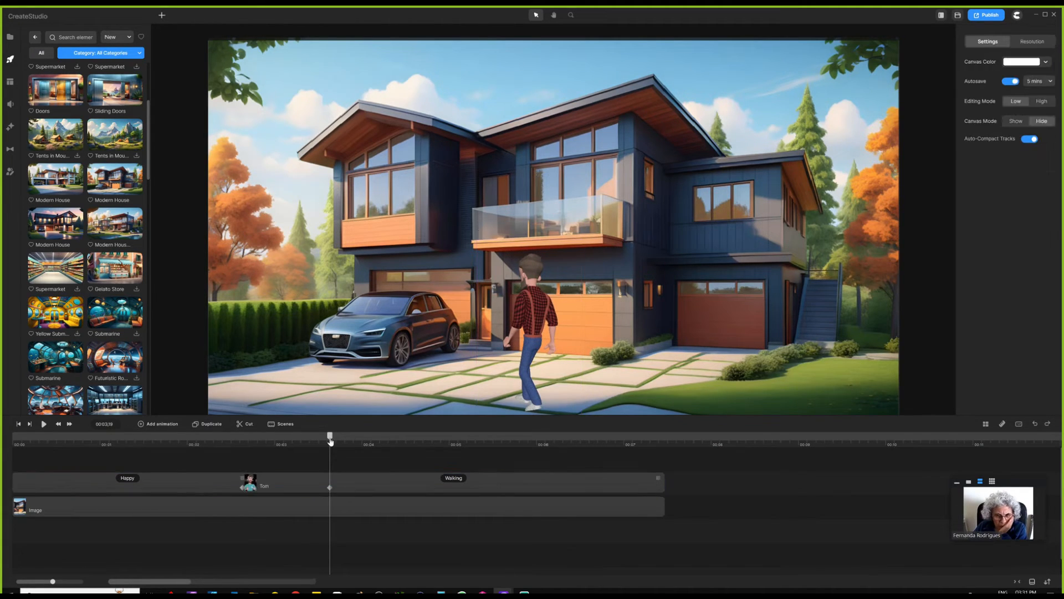
{"action": "left_click_drag", "start_coordinate": [331, 440], "coordinate": [332, 441]}
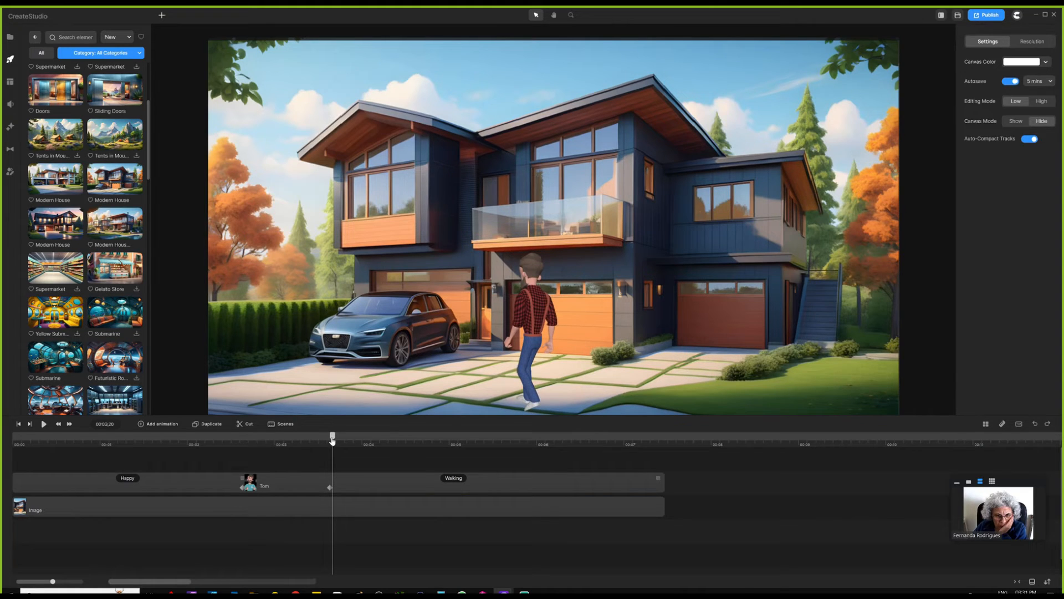
{"action": "left_click_drag", "start_coordinate": [333, 440], "coordinate": [331, 440]}
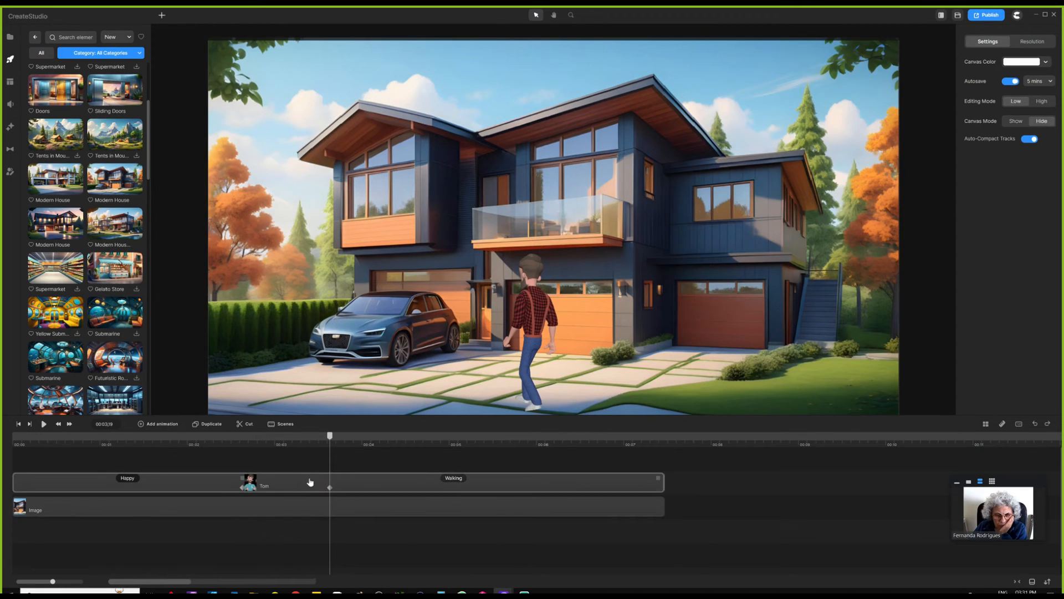
{"action": "left_click", "coordinate": [367, 478]}
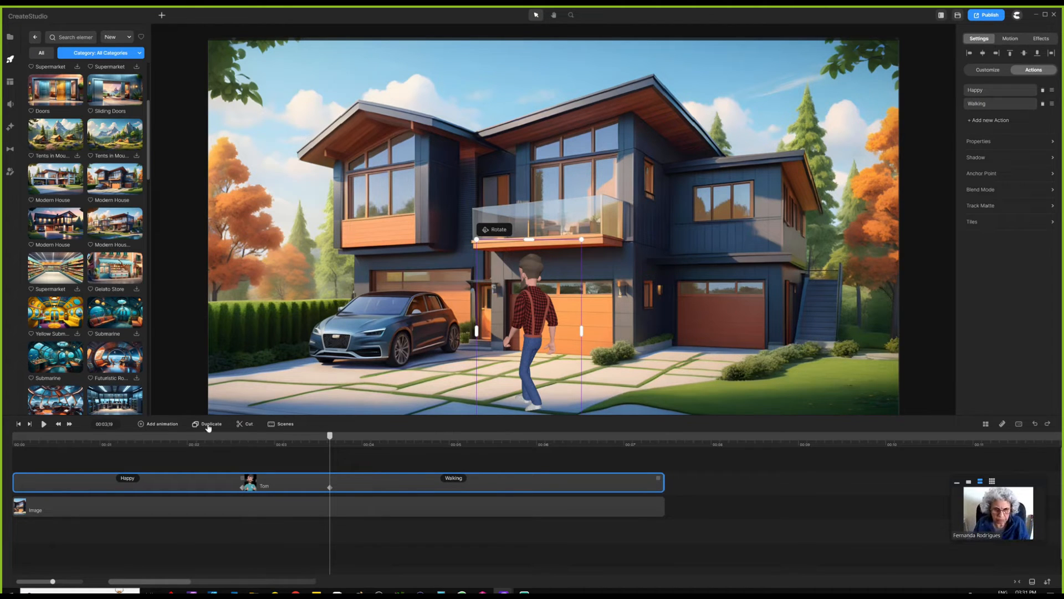
- Add a second animation to Tom at 00:03,19 with Linear easing
{"action": "left_click", "coordinate": [190, 425]}
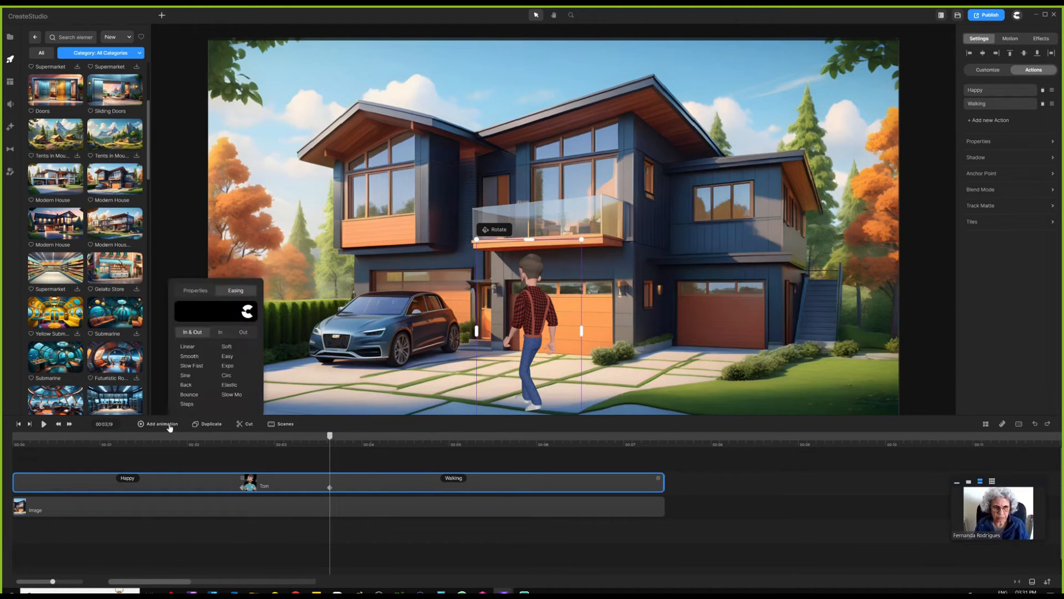
{"action": "left_click", "coordinate": [195, 347]}
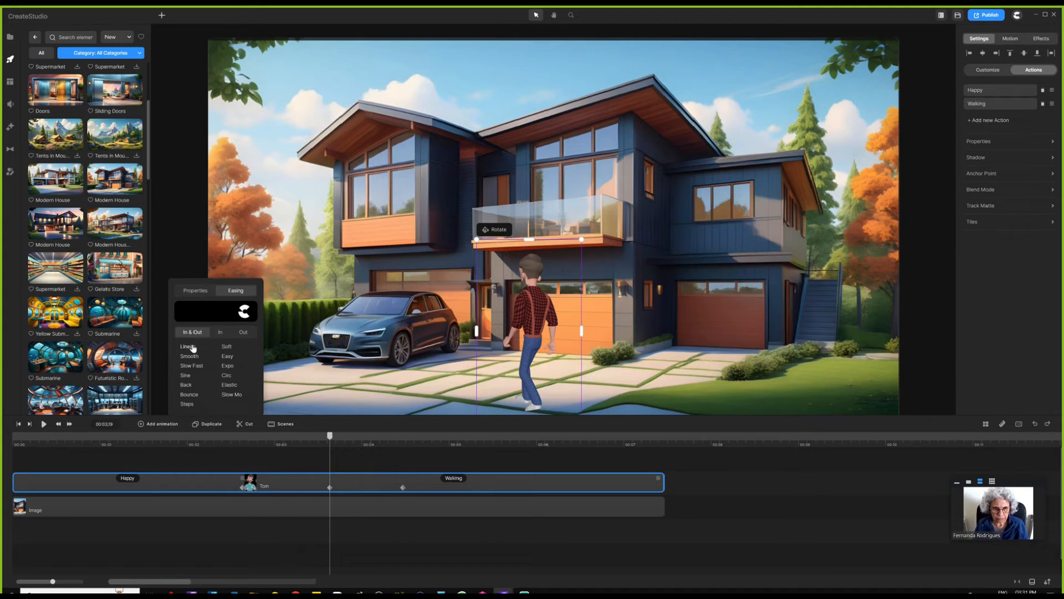
{"action": "left_click", "coordinate": [197, 292]}
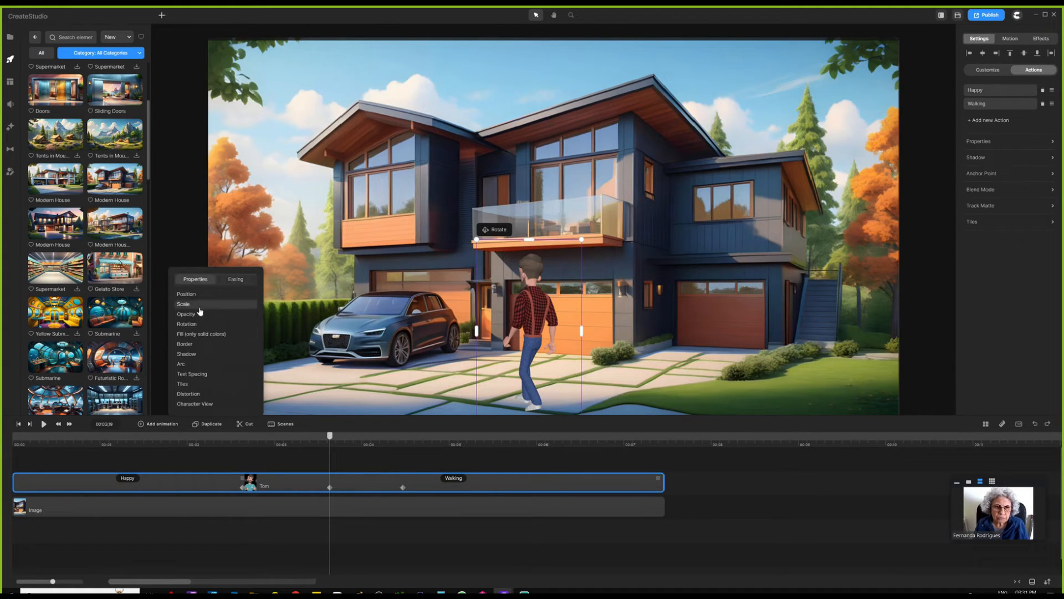
{"action": "left_click", "coordinate": [369, 463]}
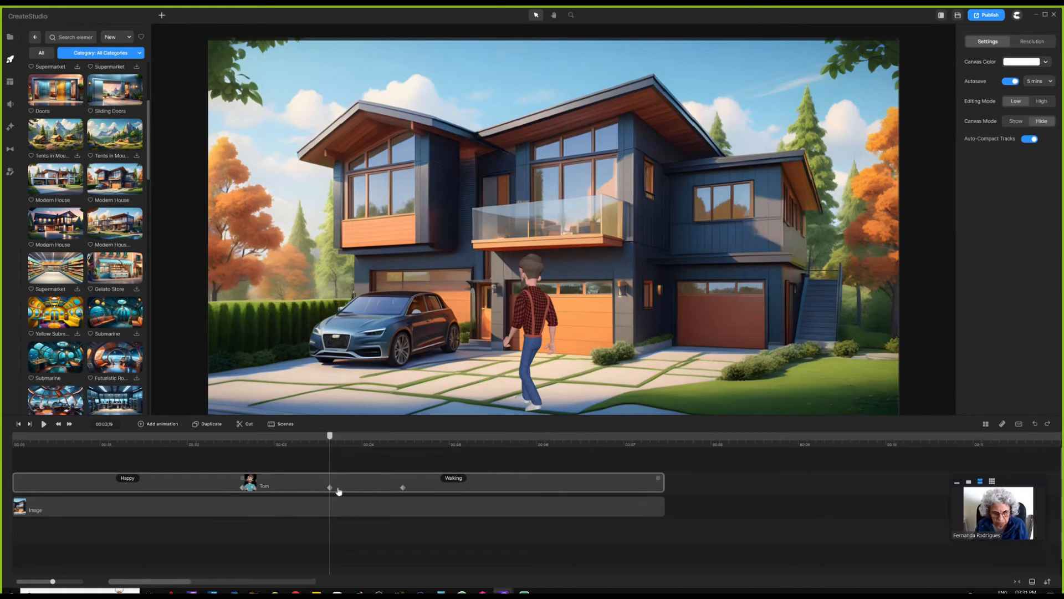
- Drag Tom's new keyframes later, then return them to their original timing
{"action": "left_click_drag", "start_coordinate": [353, 491], "coordinate": [367, 492]}
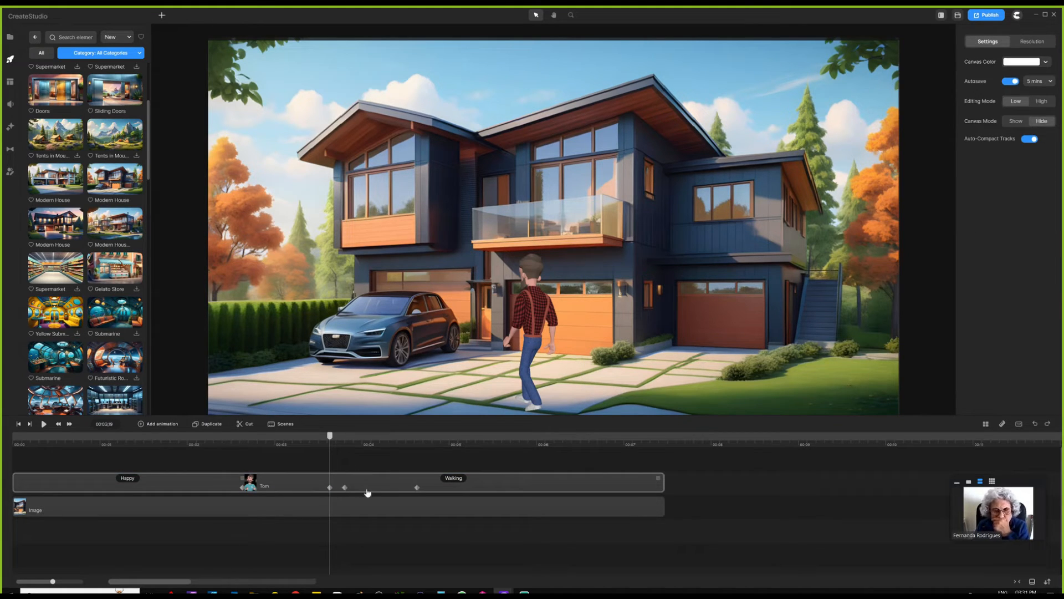
{"action": "left_click", "coordinate": [366, 491]}
{"action": "left_click", "coordinate": [348, 538]}
{"action": "left_click_drag", "start_coordinate": [361, 488], "coordinate": [346, 489]}
{"action": "left_click", "coordinate": [353, 539]}
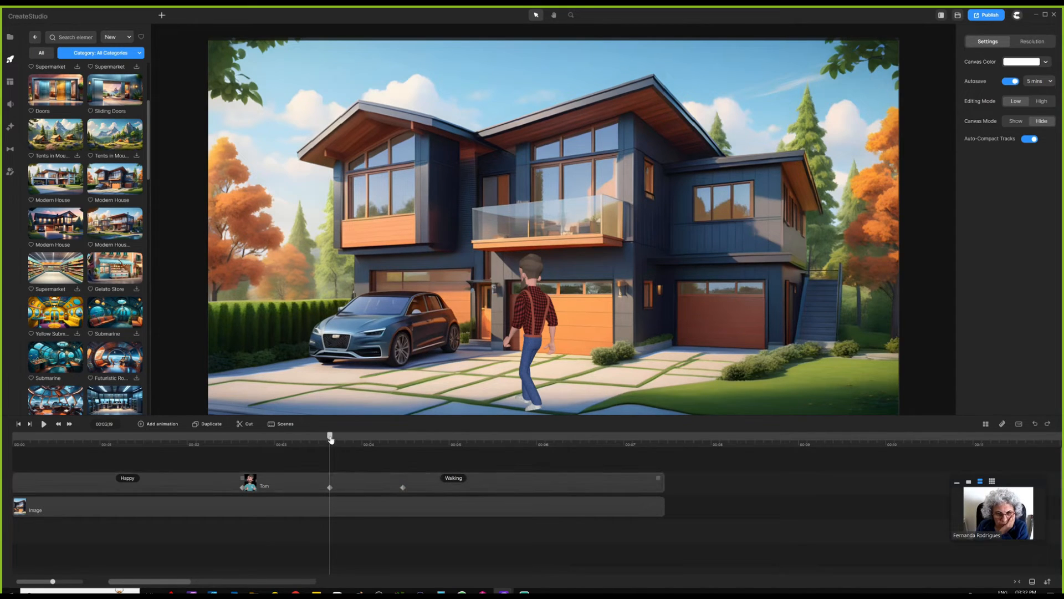
- At 00:05,20, push Tom's end keyframe later and select it
{"action": "left_click_drag", "start_coordinate": [330, 439], "coordinate": [518, 435]}
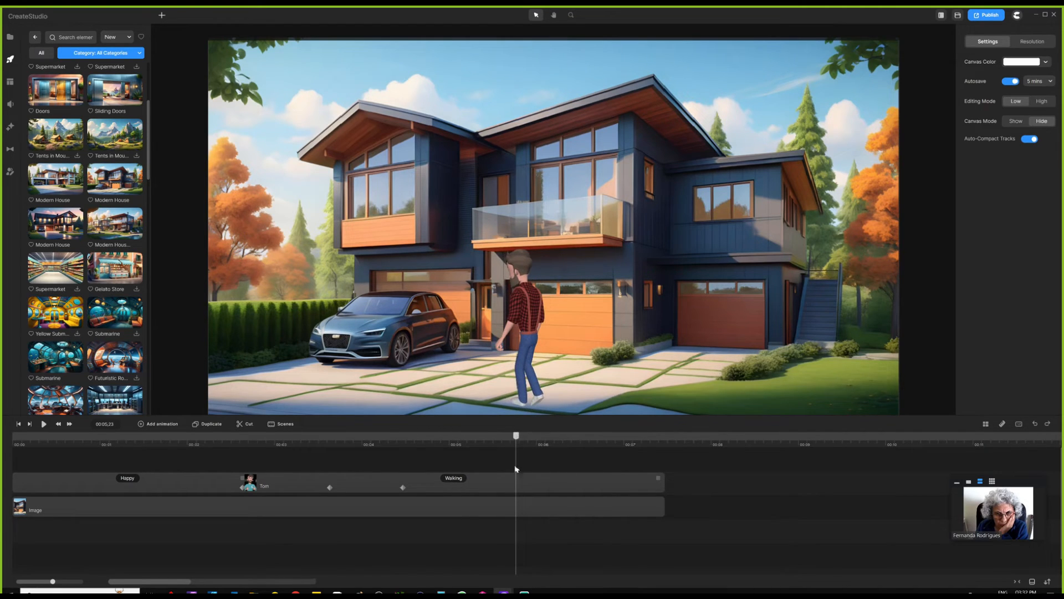
{"action": "left_click_drag", "start_coordinate": [403, 487], "coordinate": [516, 488]}
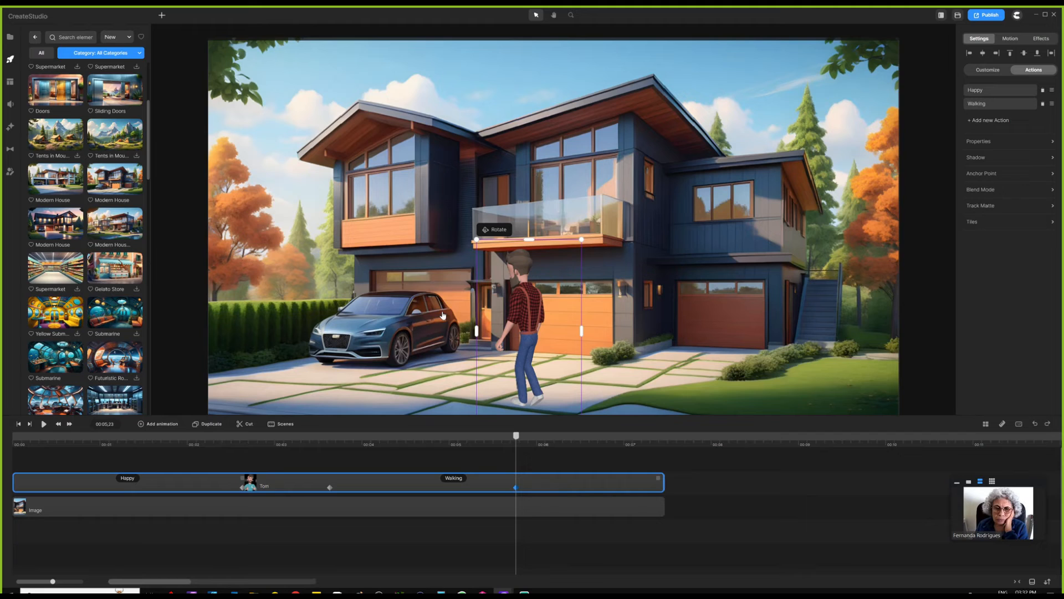
{"action": "left_click", "coordinate": [400, 487]}
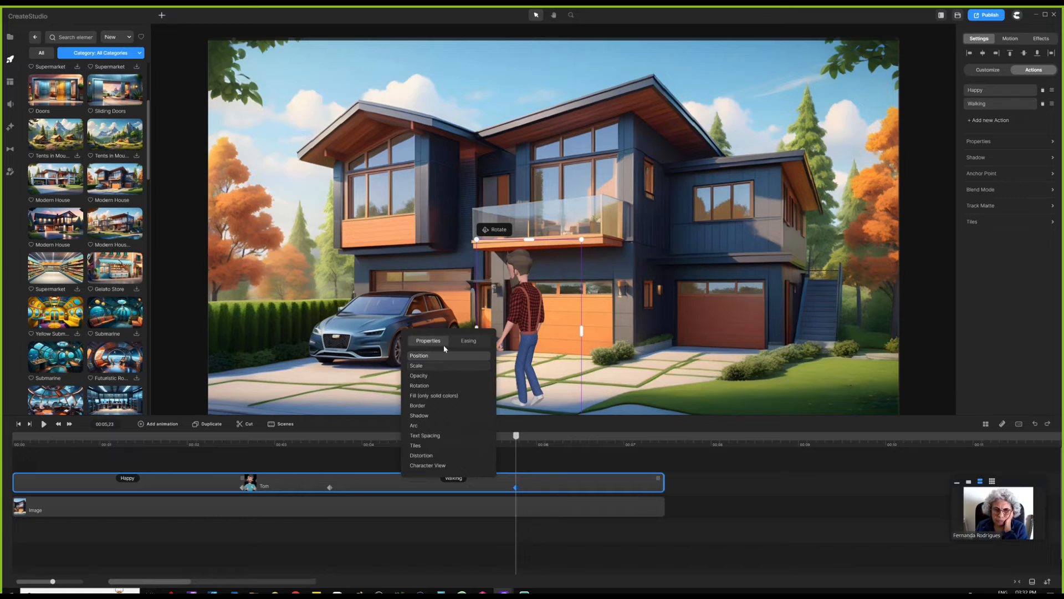
{"action": "left_click", "coordinate": [542, 466]}
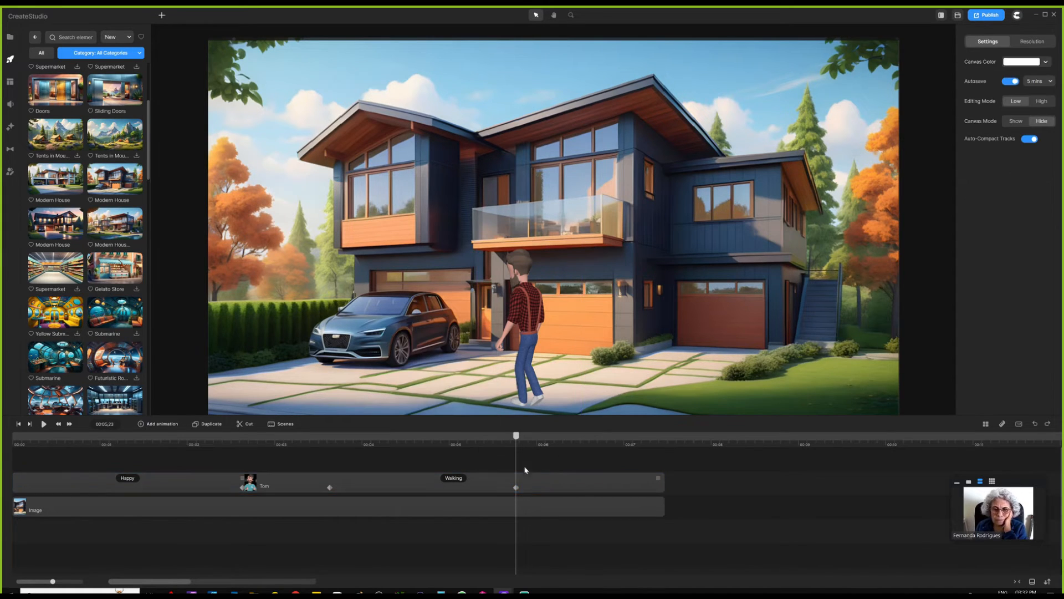
{"action": "left_click", "coordinate": [516, 487]}
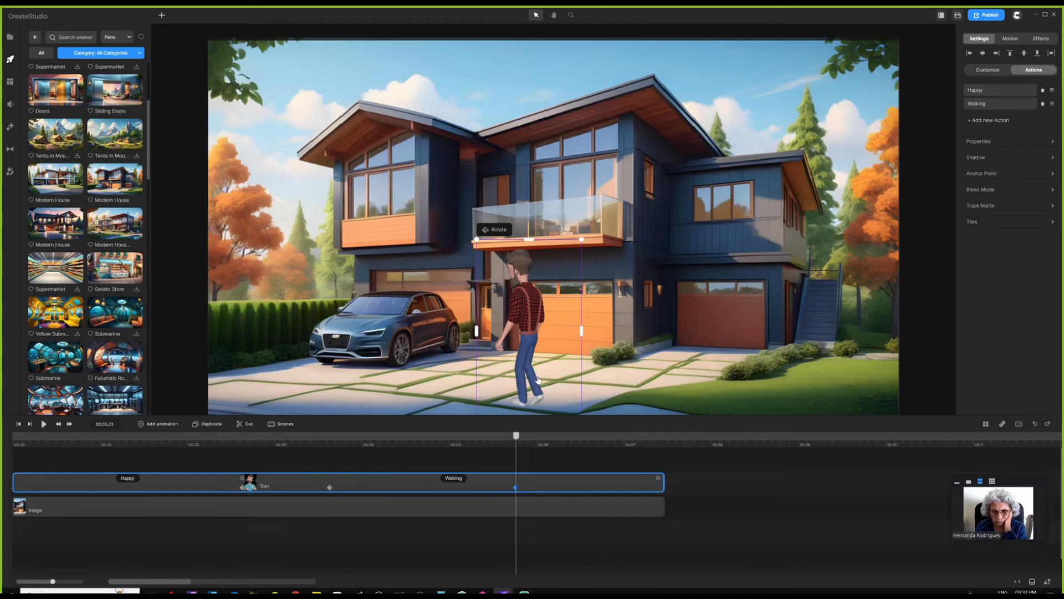
- Move Tom up and left toward the car at that keyframe
{"action": "left_click_drag", "start_coordinate": [537, 379], "coordinate": [490, 349]}
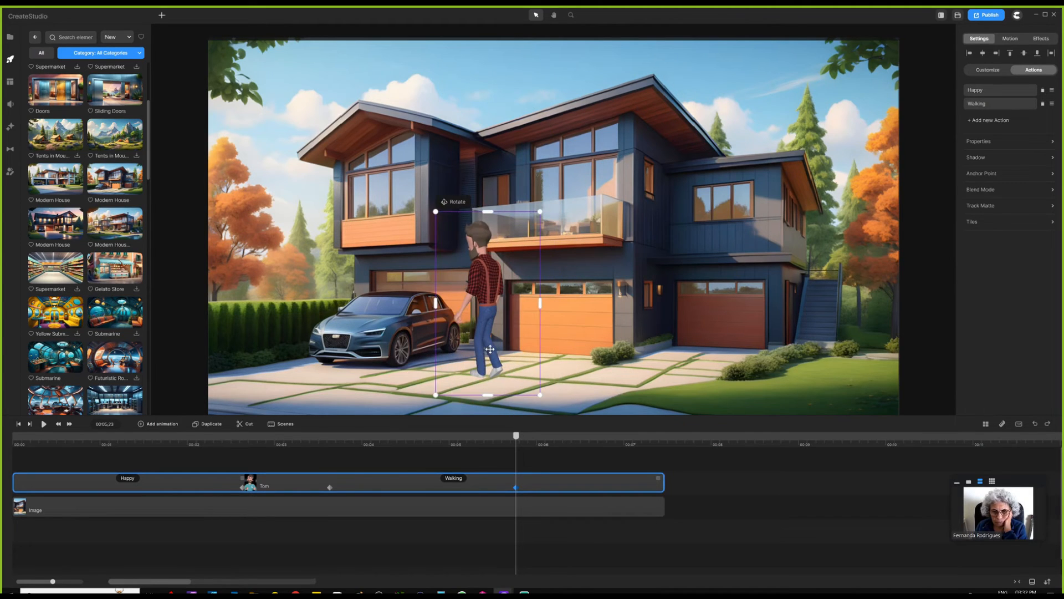
{"action": "left_click", "coordinate": [410, 487]}
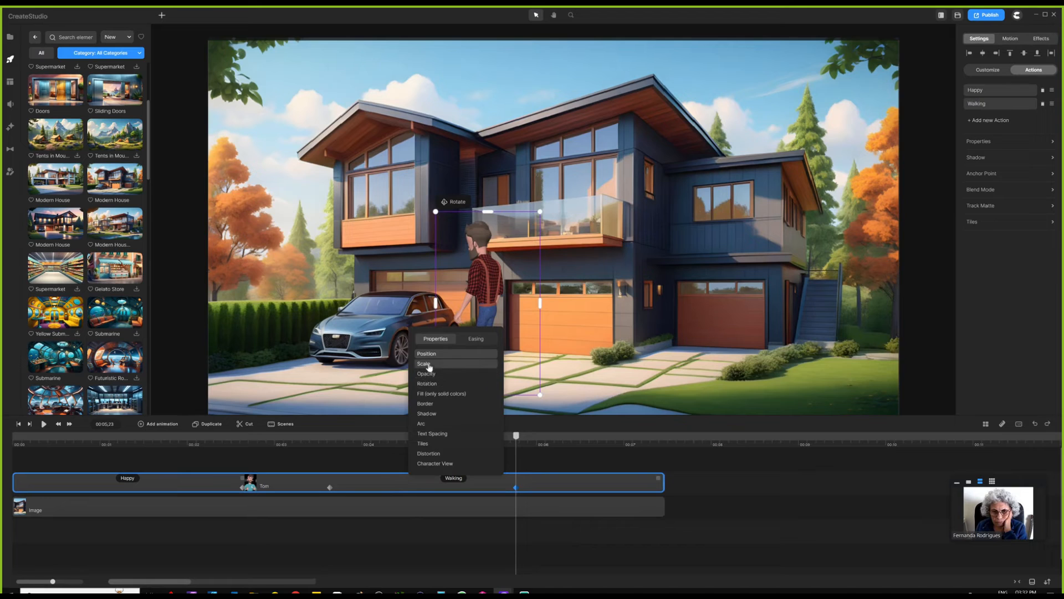
{"action": "left_click", "coordinate": [378, 469]}
{"action": "left_click", "coordinate": [515, 487]}
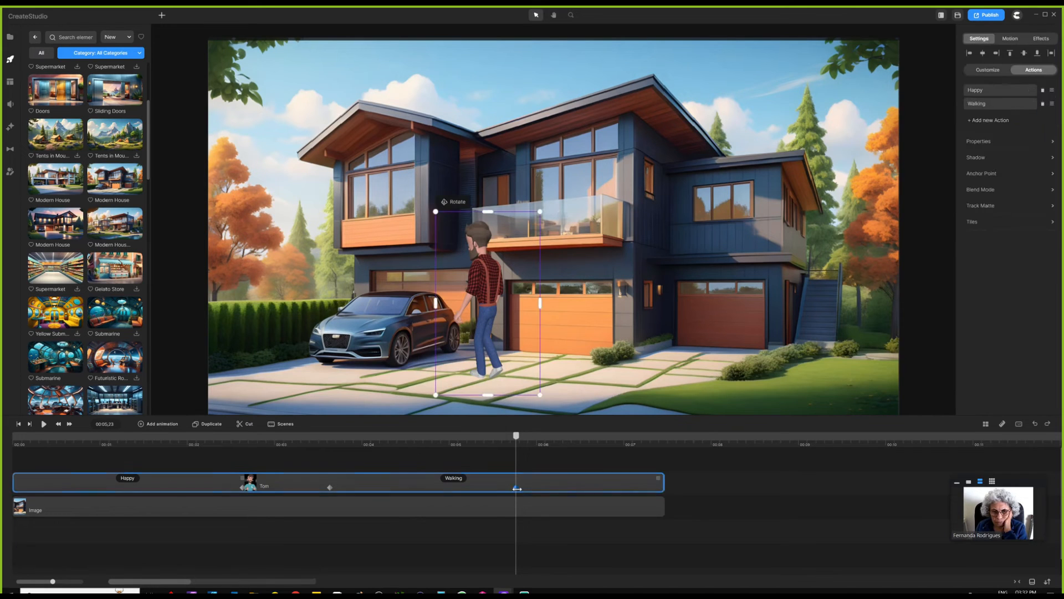
{"action": "left_click_drag", "start_coordinate": [496, 324], "coordinate": [476, 303]}
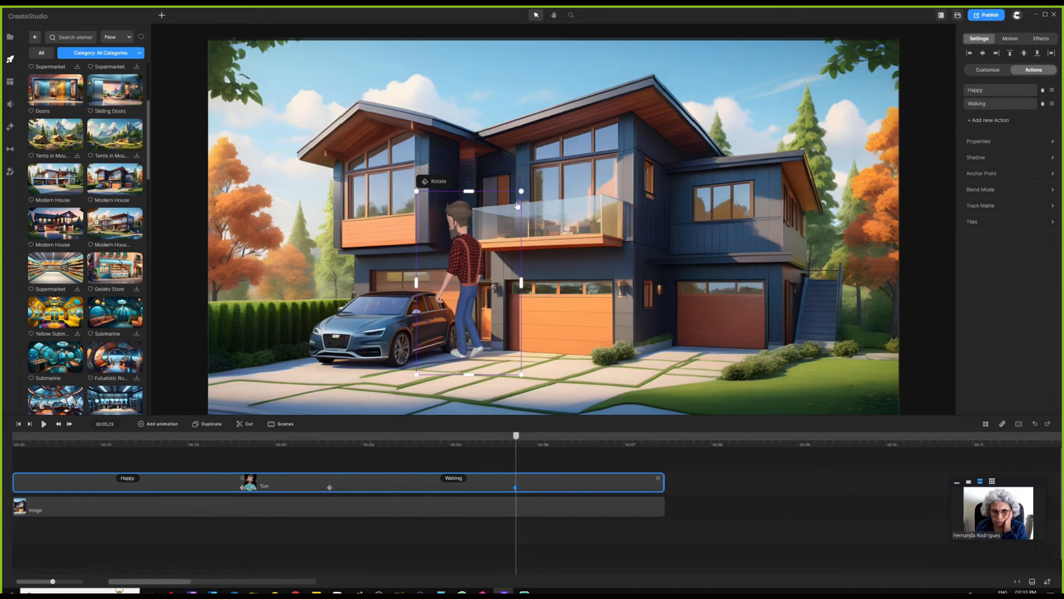
- Shrink Tom and lower him beside the car's driver door, then scrub to check
{"action": "left_click_drag", "start_coordinate": [521, 193], "coordinate": [500, 230]}
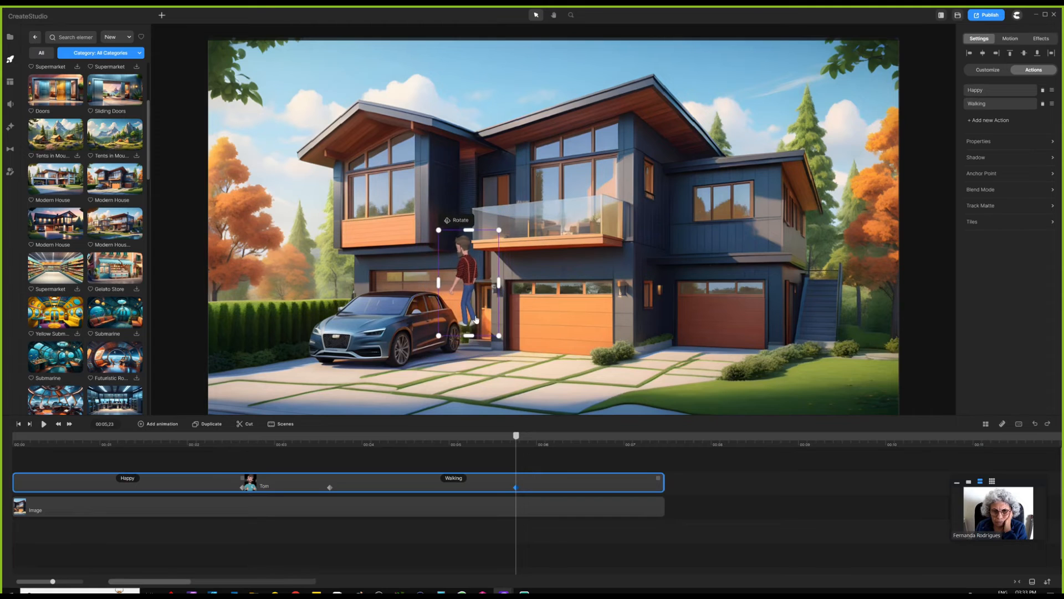
{"action": "left_click_drag", "start_coordinate": [469, 312], "coordinate": [453, 348]}
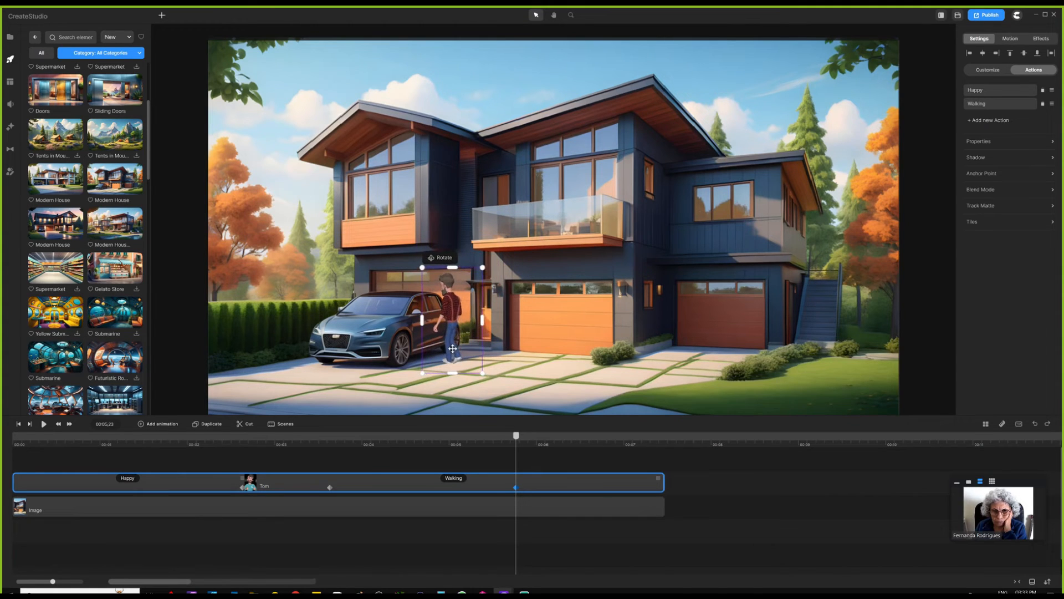
{"action": "left_click_drag", "start_coordinate": [482, 269], "coordinate": [479, 272]}
{"action": "left_click_drag", "start_coordinate": [451, 342], "coordinate": [451, 347]}
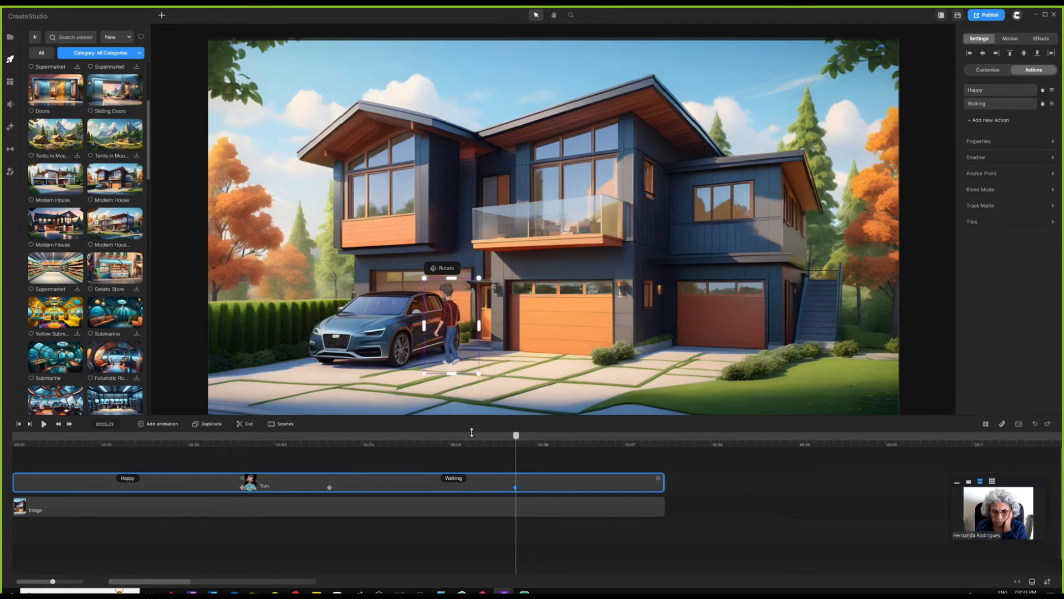
{"action": "left_click", "coordinate": [527, 465]}
{"action": "left_click_drag", "start_coordinate": [517, 438], "coordinate": [15, 438]}
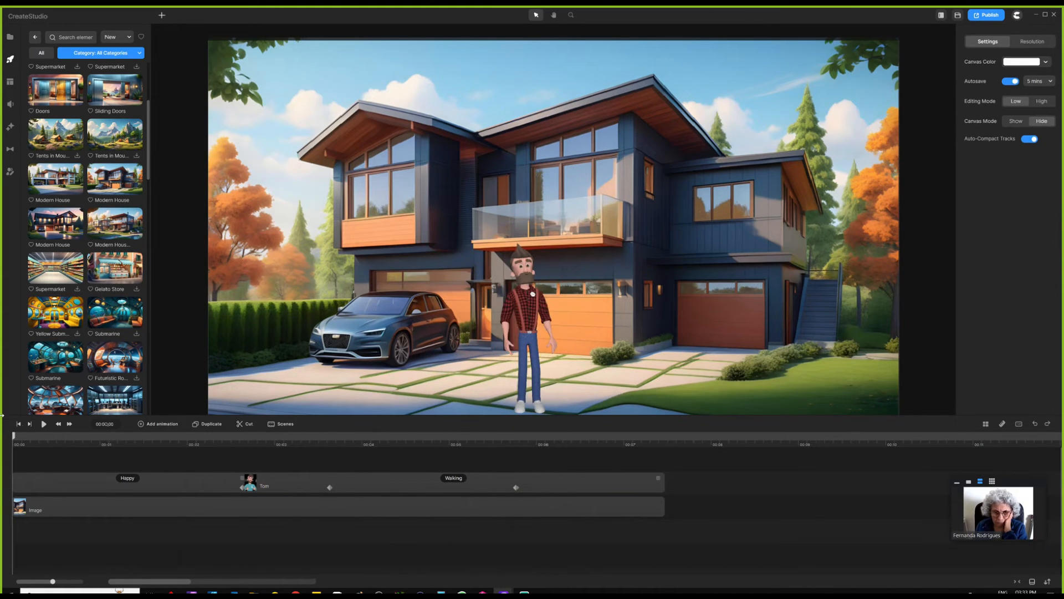
- Preview the scene playback, then select Tom's track to show his Happy and Walking actions
{"action": "left_click", "coordinate": [44, 424]}
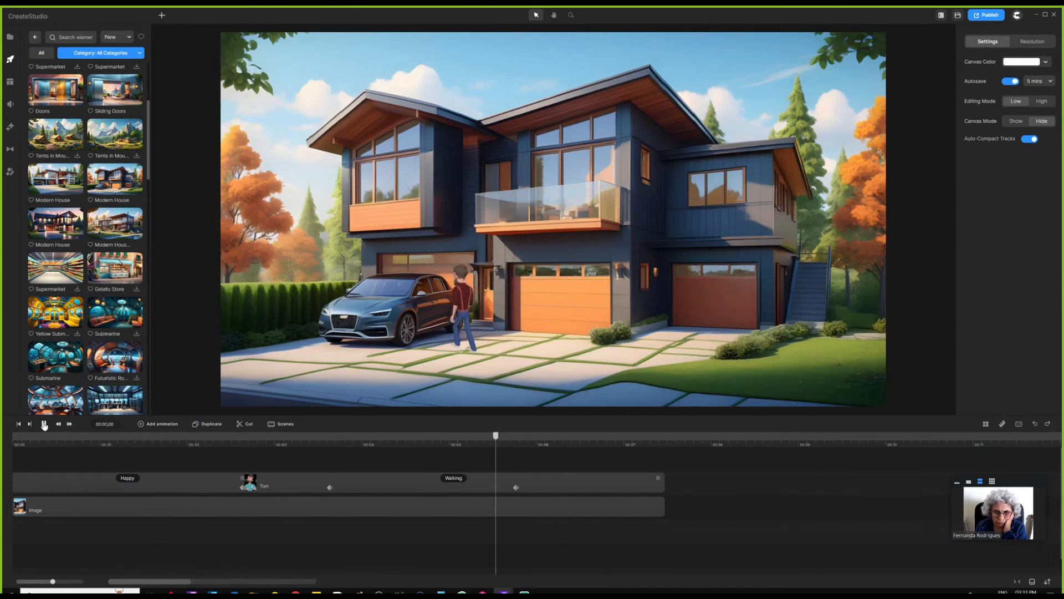
{"action": "left_click", "coordinate": [45, 424]}
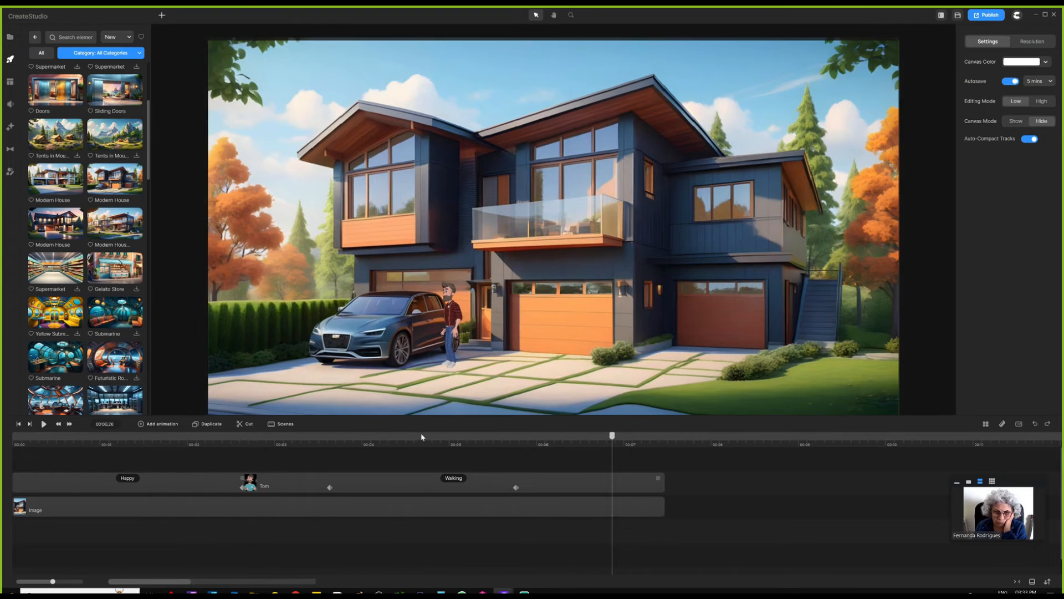
{"action": "left_click", "coordinate": [620, 488]}
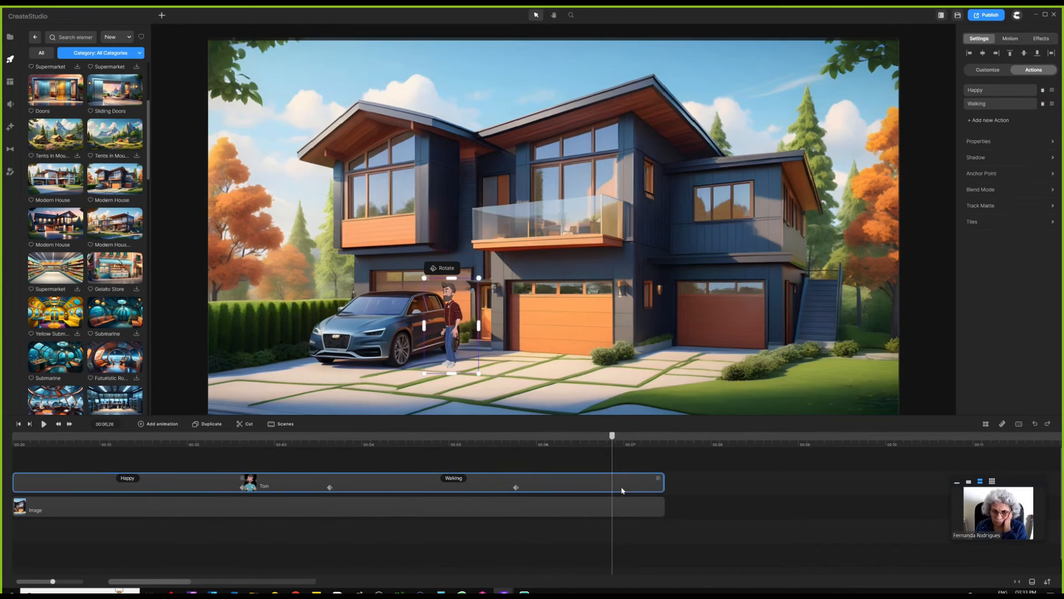
- Append Surprised and another Walking action to Tom's clip, then reselect his track
{"action": "left_click", "coordinate": [987, 121]}
{"action": "left_click_drag", "start_coordinate": [422, 444], "coordinate": [361, 446]}
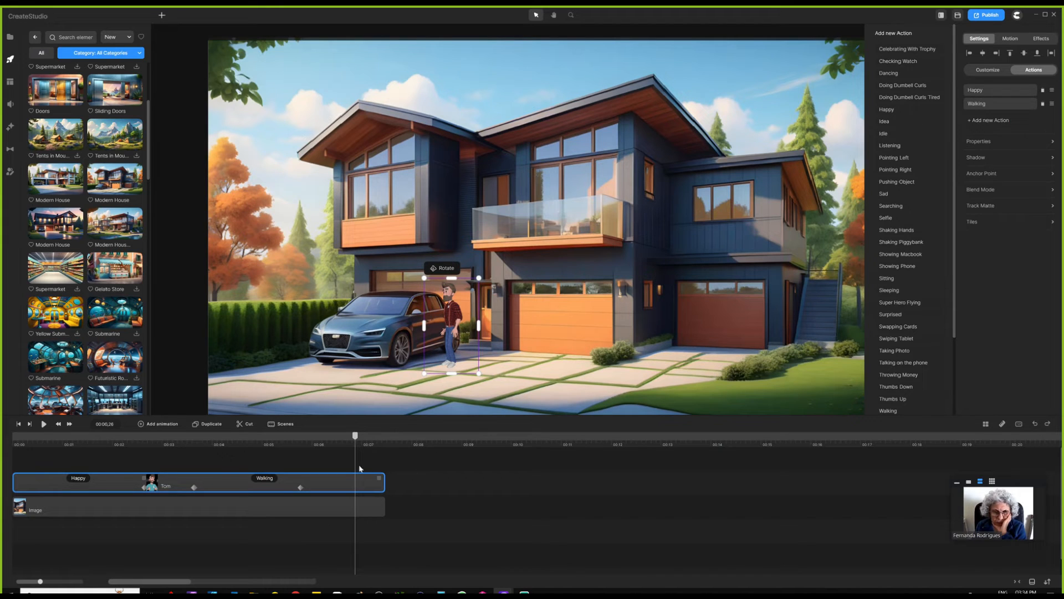
{"action": "mouse_move", "coordinate": [357, 438]}
{"action": "left_mouse_down"}
{"action": "mouse_move", "coordinate": [339, 438]}
{"action": "mouse_move", "coordinate": [358, 437]}
{"action": "left_mouse_up"}
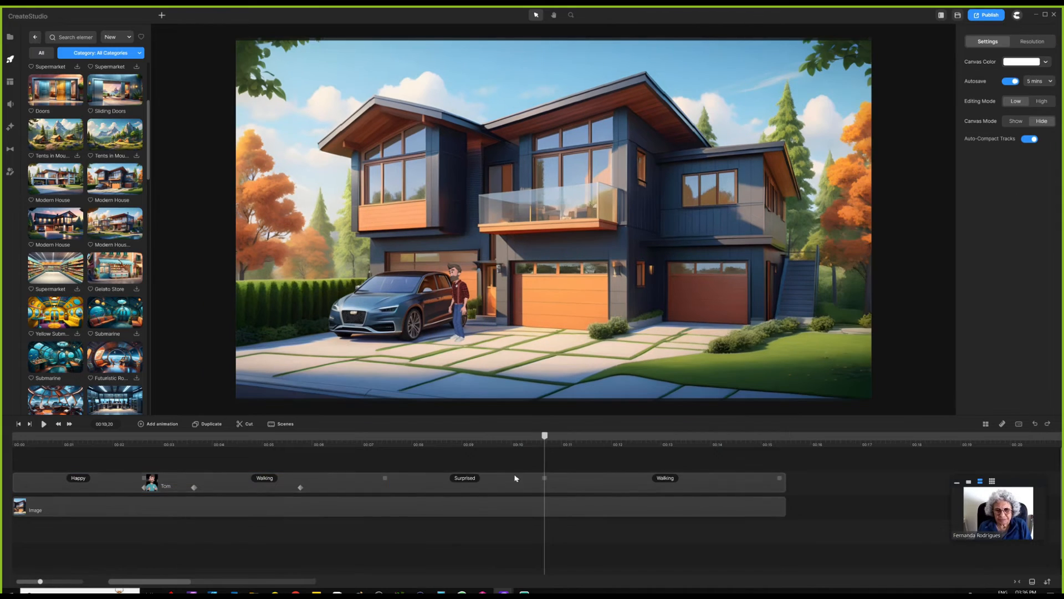
{"action": "left_click", "coordinate": [562, 489]}
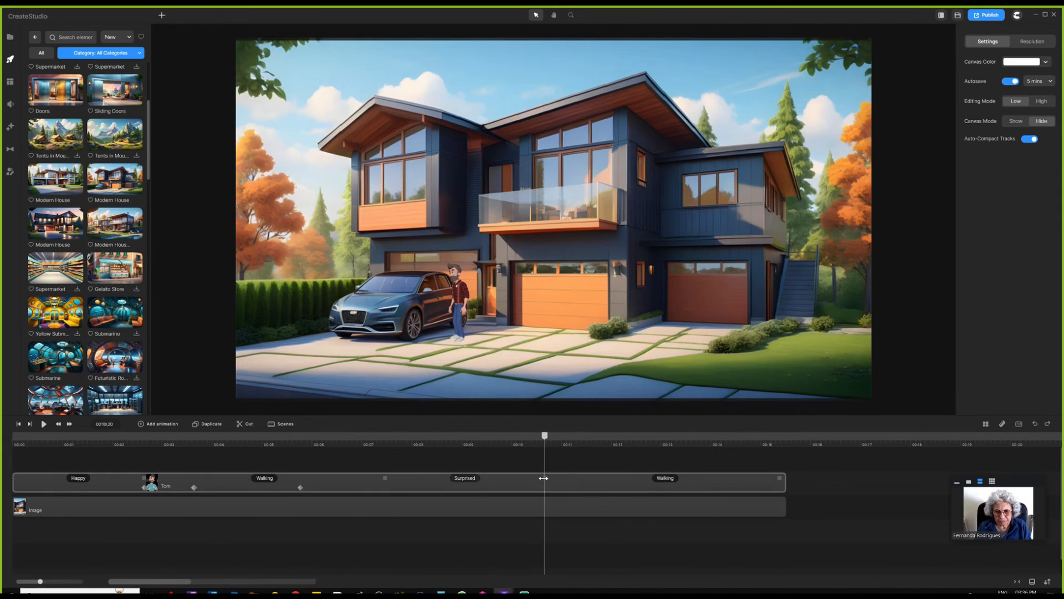
{"action": "left_click", "coordinate": [575, 490]}
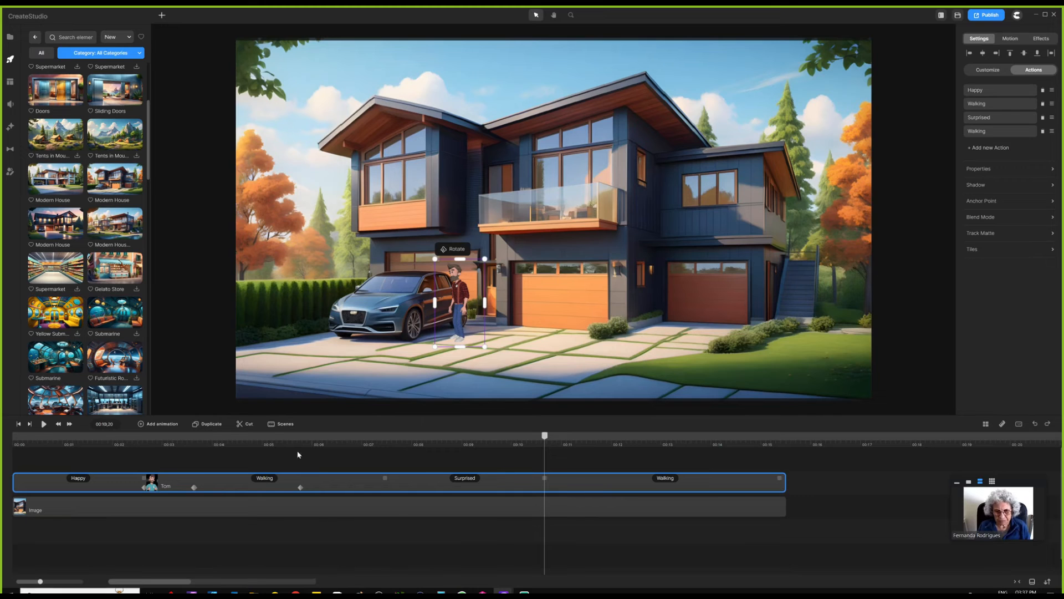
{"action": "left_click", "coordinate": [161, 425]}
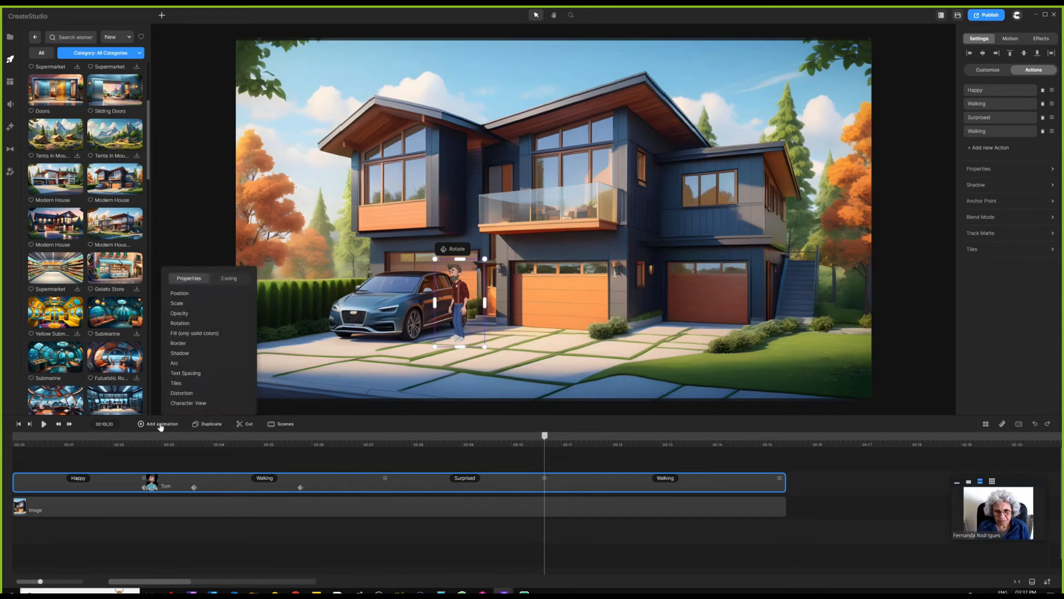
- Add a Character View keyframe and rotate Tom to face the car at 00:11,15
{"action": "left_click", "coordinate": [201, 402]}
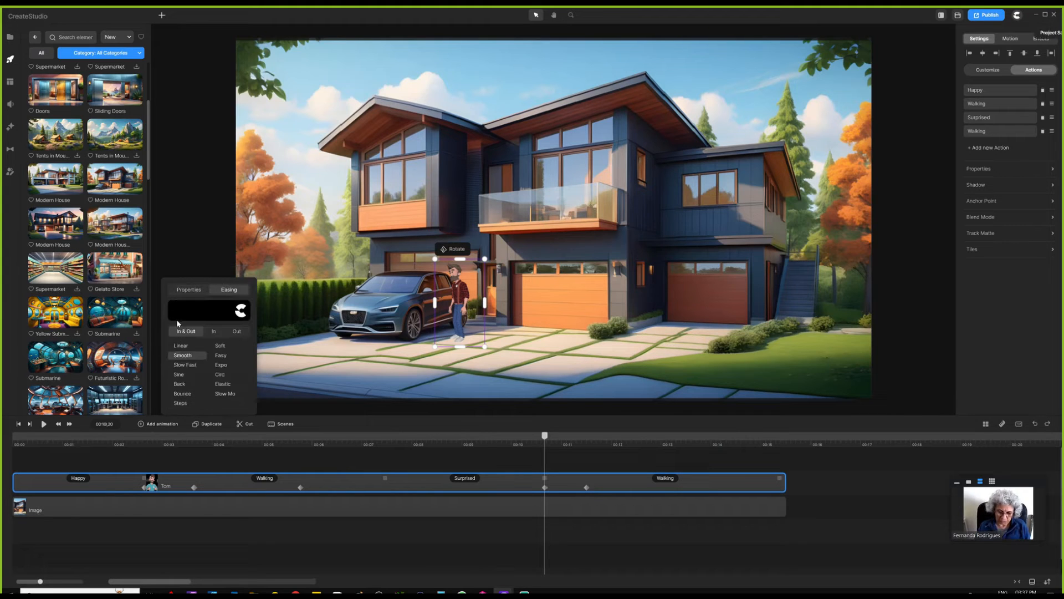
{"action": "left_click", "coordinate": [527, 457]}
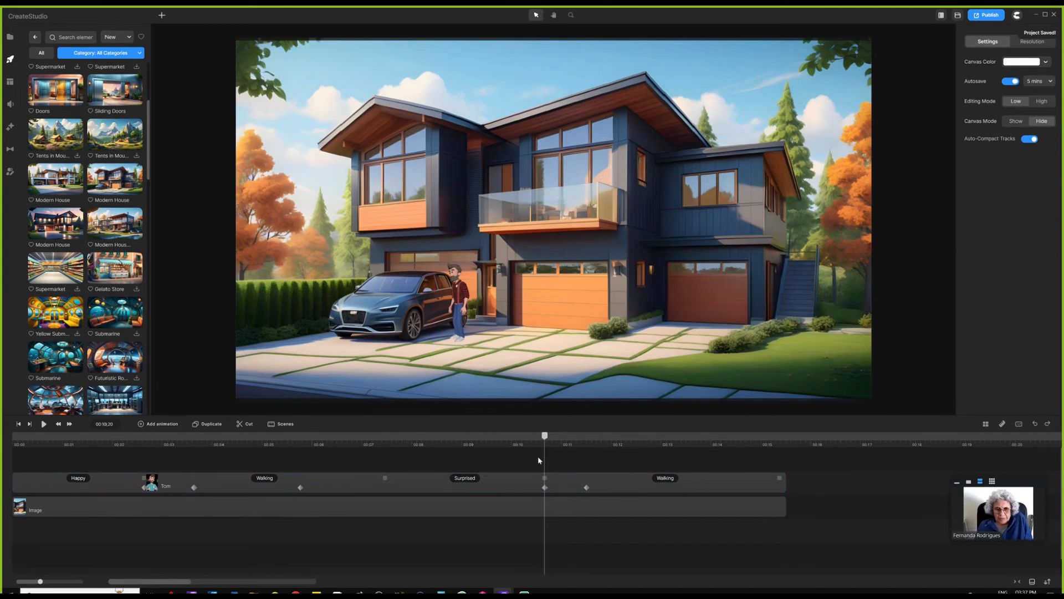
{"action": "left_click", "coordinate": [587, 488]}
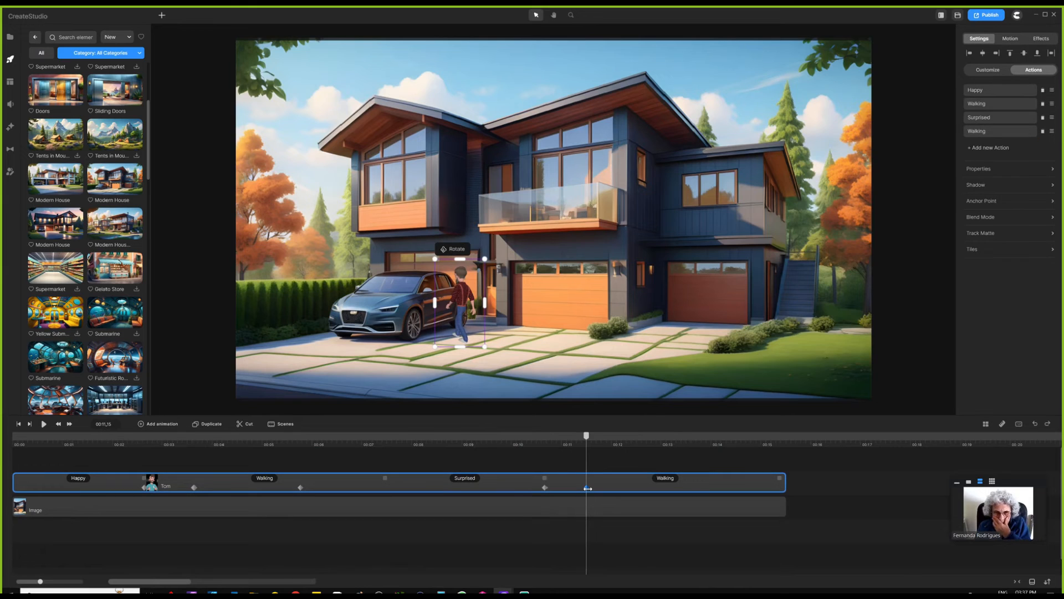
{"action": "left_click", "coordinate": [458, 252]}
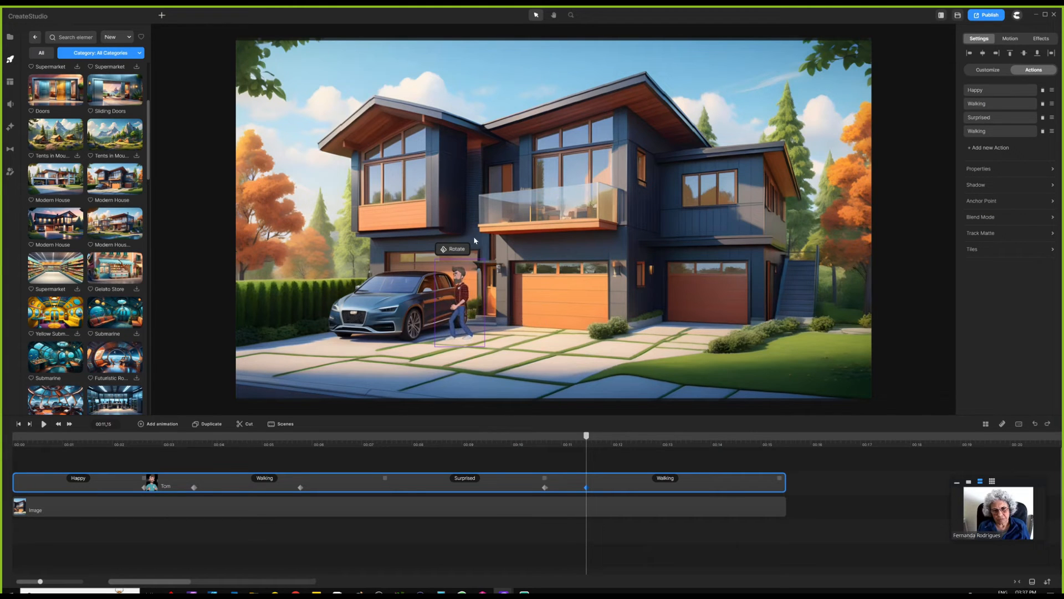
{"action": "scroll", "coordinate": [476, 279], "scroll_direction": "down", "scroll_amount": 2}
{"action": "scroll", "coordinate": [466, 298], "scroll_direction": "up", "scroll_amount": 5}
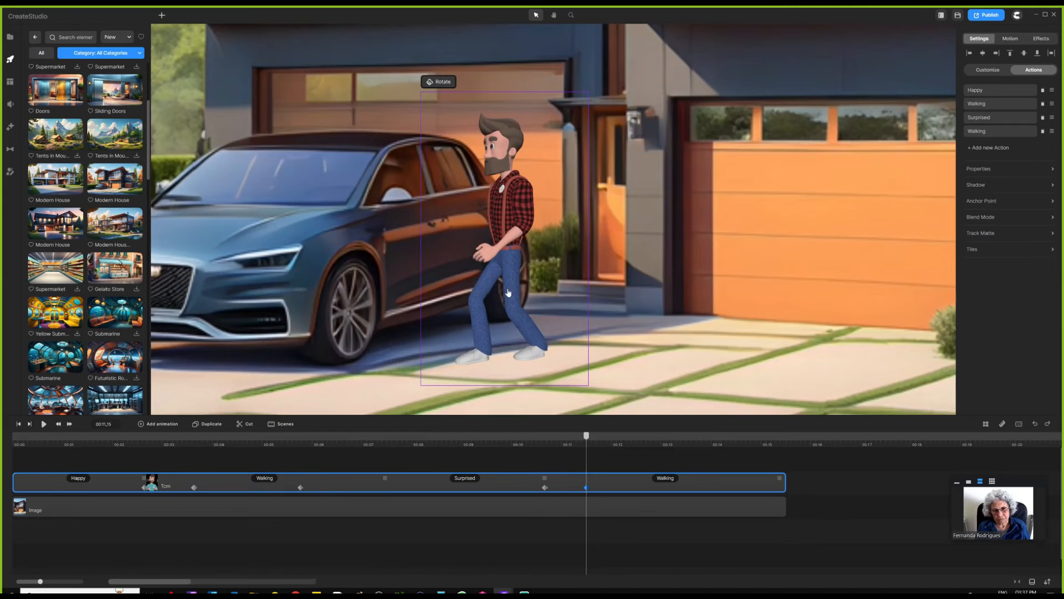
{"action": "scroll", "coordinate": [509, 292], "scroll_direction": "down", "scroll_amount": 3}
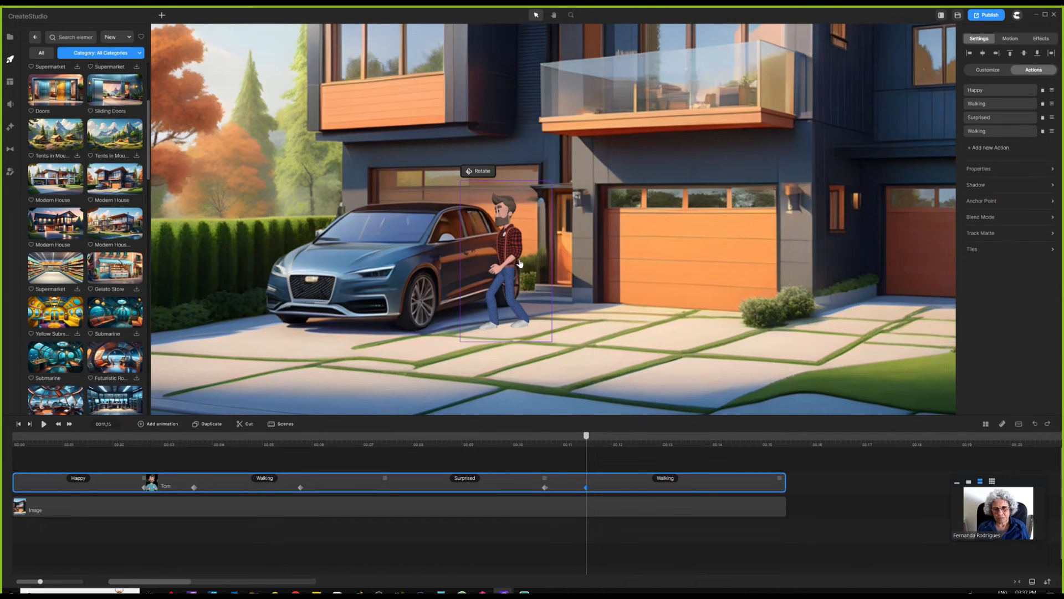
{"action": "scroll", "coordinate": [519, 263], "scroll_direction": "up", "scroll_amount": 3}
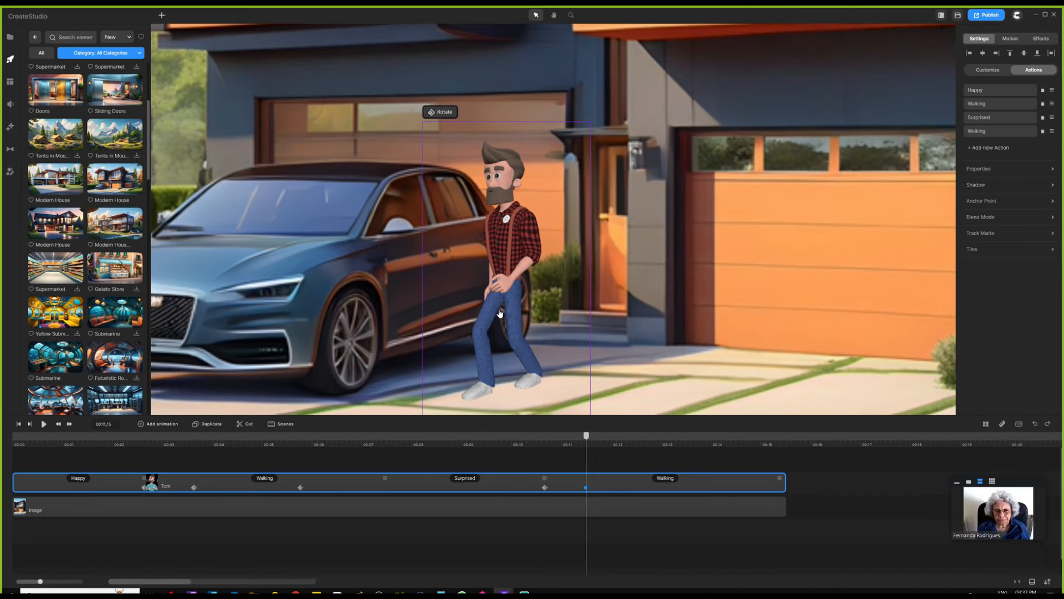
{"action": "scroll", "coordinate": [514, 231], "scroll_direction": "down", "scroll_amount": 3}
{"action": "left_click", "coordinate": [581, 467]}
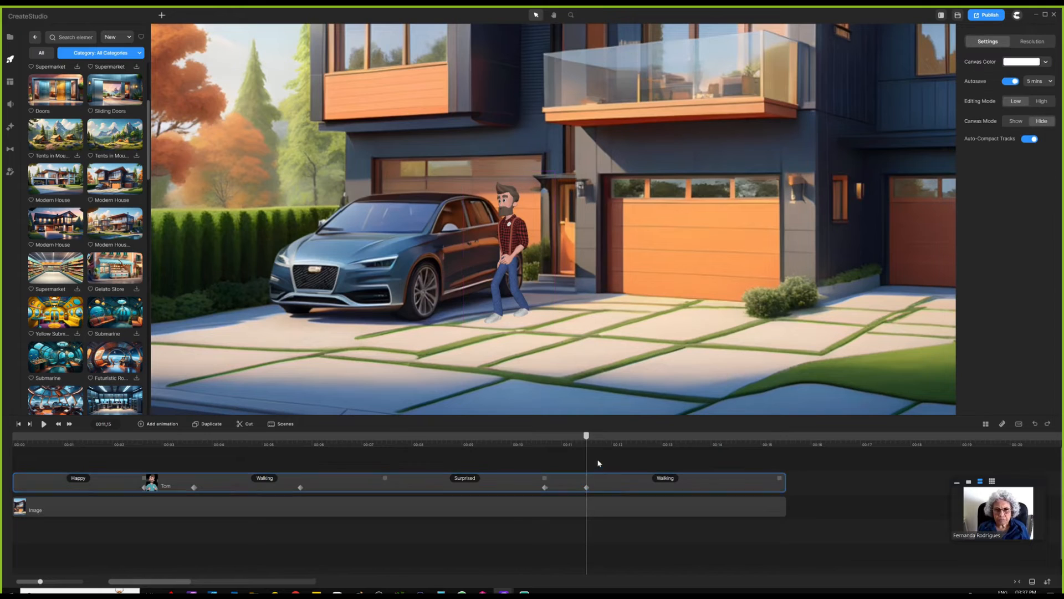
- Add another Linear-eased animation keyframe to Tom just after 00:12
{"action": "mouse_move", "coordinate": [587, 436]}
{"action": "left_mouse_down"}
{"action": "mouse_move", "coordinate": [561, 438]}
{"action": "mouse_move", "coordinate": [616, 437]}
{"action": "mouse_move", "coordinate": [586, 437]}
{"action": "left_mouse_up"}
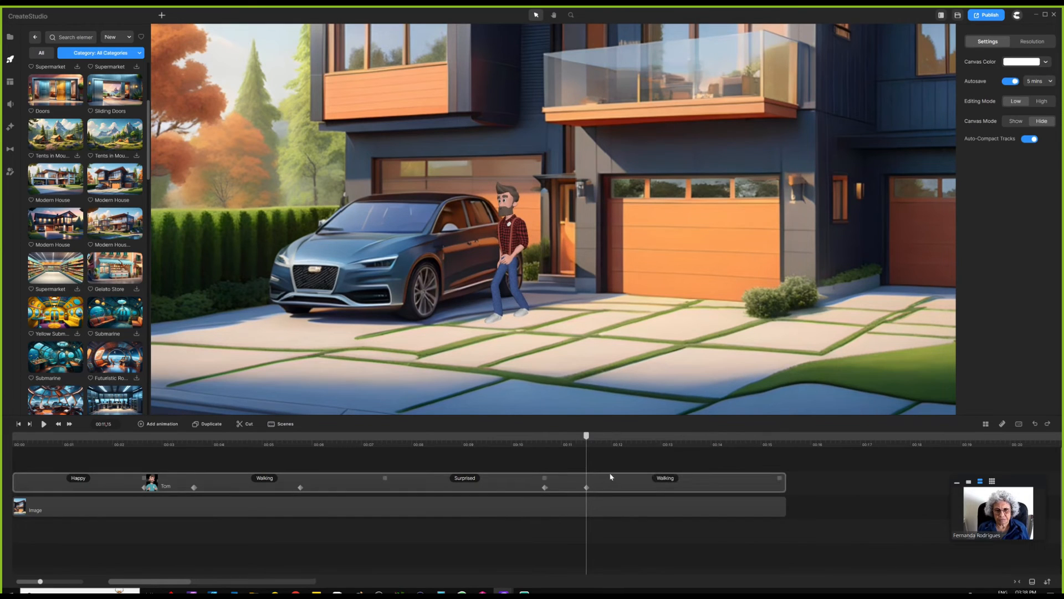
{"action": "left_click", "coordinate": [610, 479]}
{"action": "left_click", "coordinate": [165, 424]}
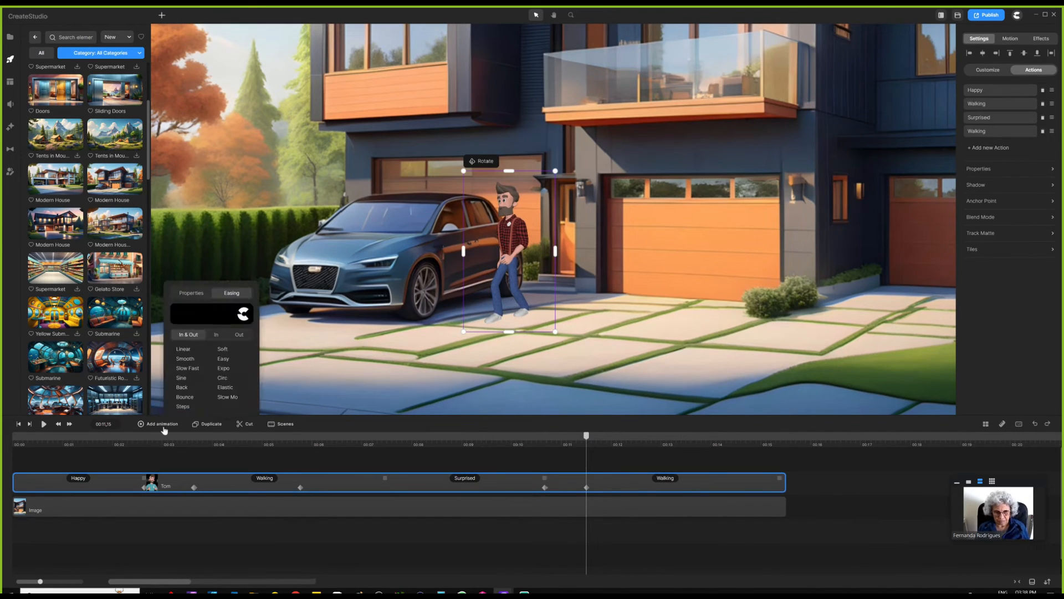
{"action": "left_click", "coordinate": [186, 352]}
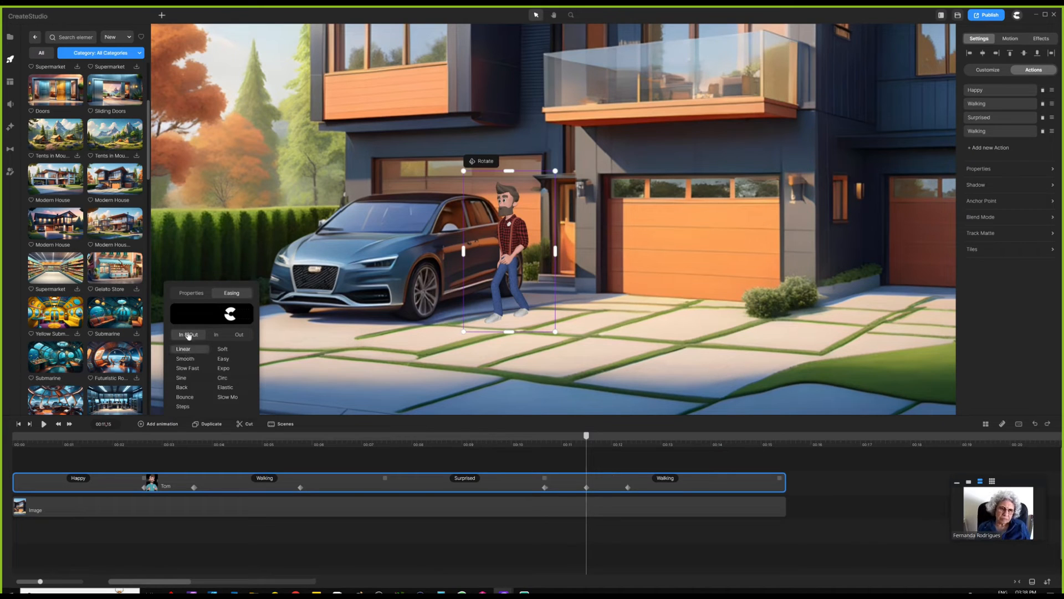
{"action": "left_click", "coordinate": [187, 294]}
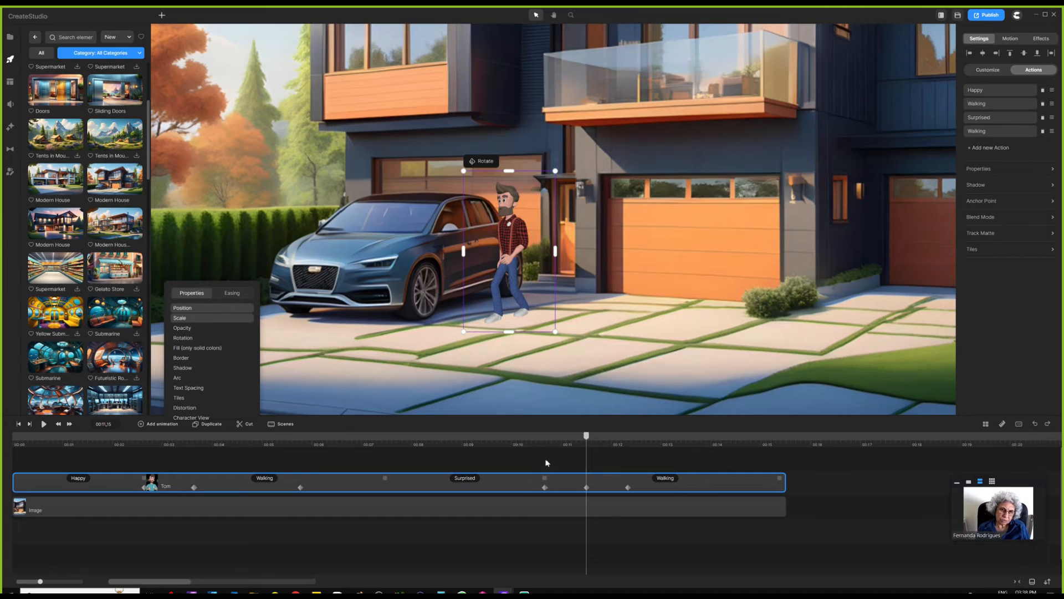
{"action": "left_click", "coordinate": [546, 463]}
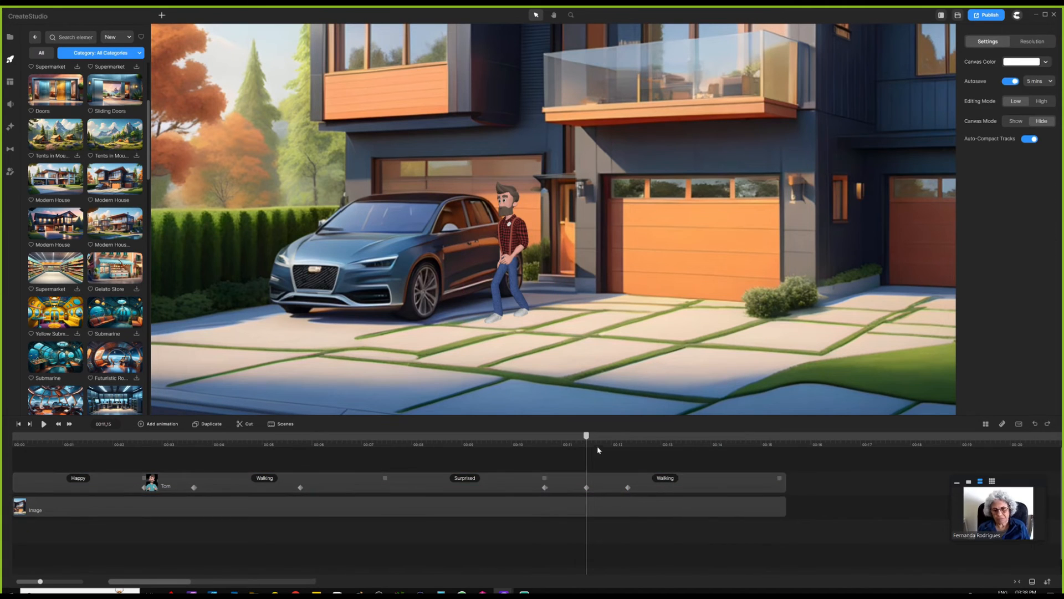
{"action": "left_click_drag", "start_coordinate": [587, 436], "coordinate": [704, 436]}
{"action": "left_click", "coordinate": [640, 490]}
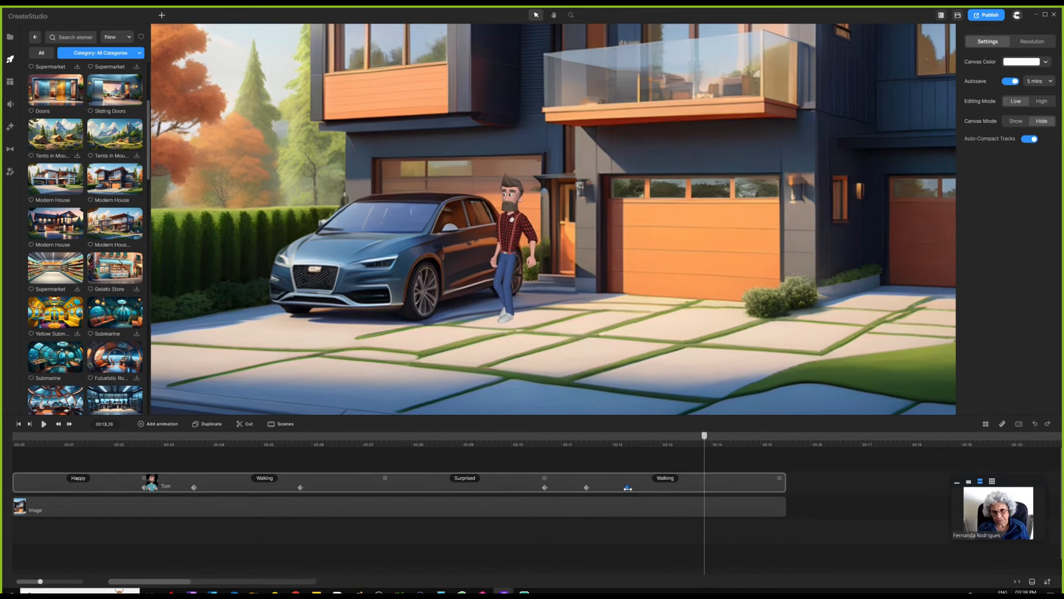
- Move the last keyframe to 00:13.26 and place Tom in front of the car at over double size
{"action": "left_click_drag", "start_coordinate": [628, 488], "coordinate": [705, 488]}
{"action": "scroll", "coordinate": [677, 315], "scroll_direction": "down", "scroll_amount": 3}
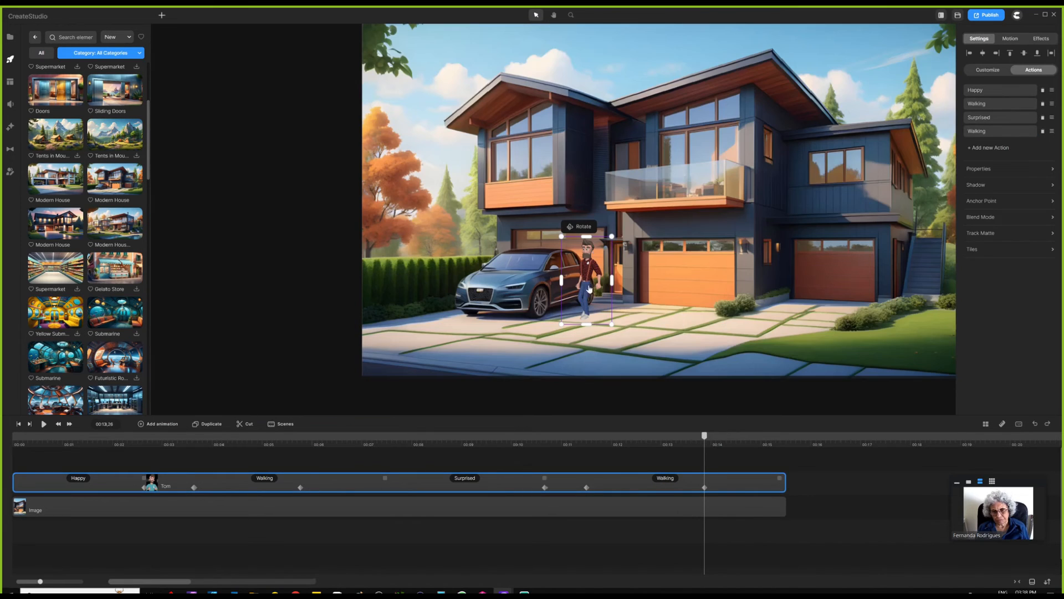
{"action": "left_click_drag", "start_coordinate": [590, 288], "coordinate": [459, 332]}
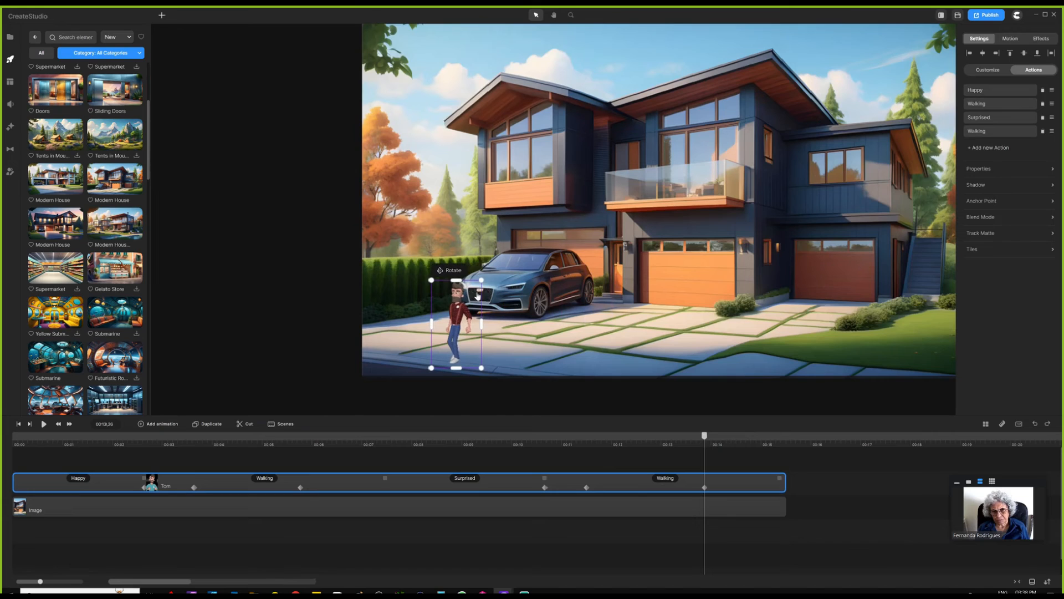
{"action": "left_click_drag", "start_coordinate": [482, 279], "coordinate": [513, 231]}
{"action": "left_click_drag", "start_coordinate": [468, 336], "coordinate": [459, 295]}
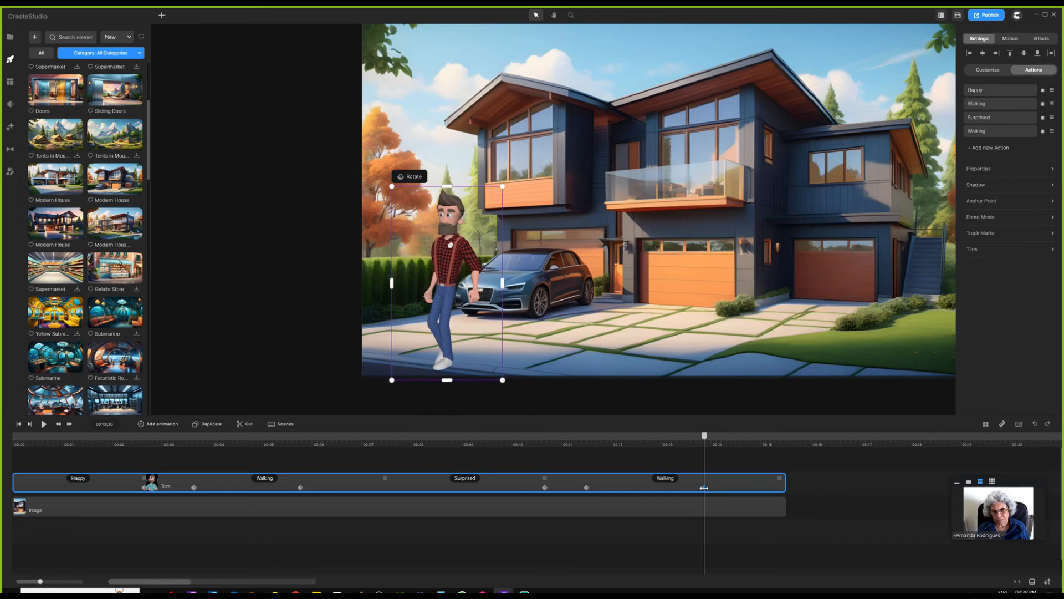
{"action": "left_click_drag", "start_coordinate": [705, 436], "coordinate": [516, 452]}
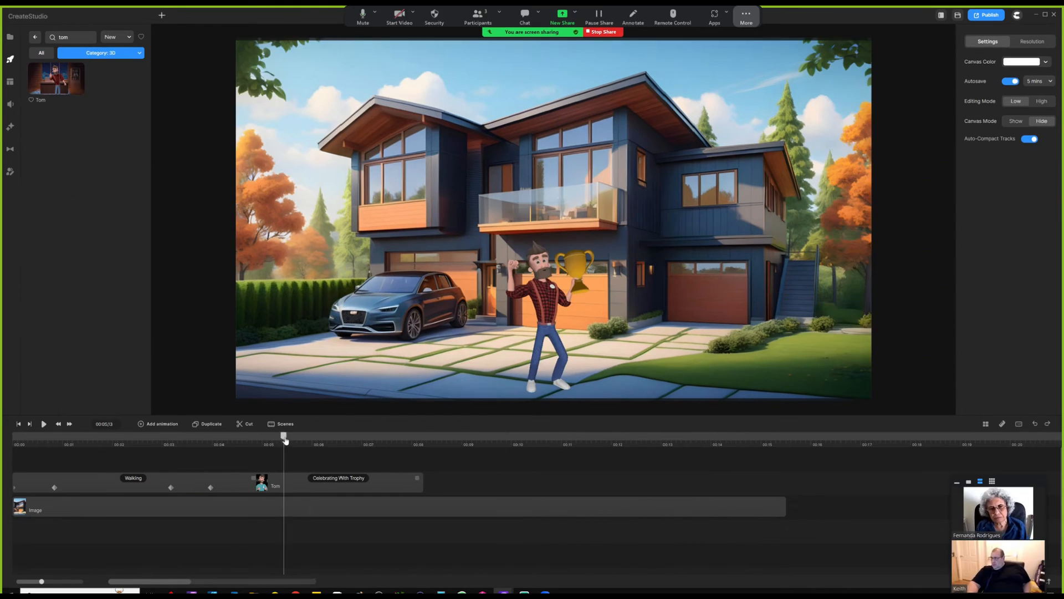
- At 00:08.22, drag a second Tom character from the library into the house scene
{"action": "left_click_drag", "start_coordinate": [286, 440], "coordinate": [304, 440]}
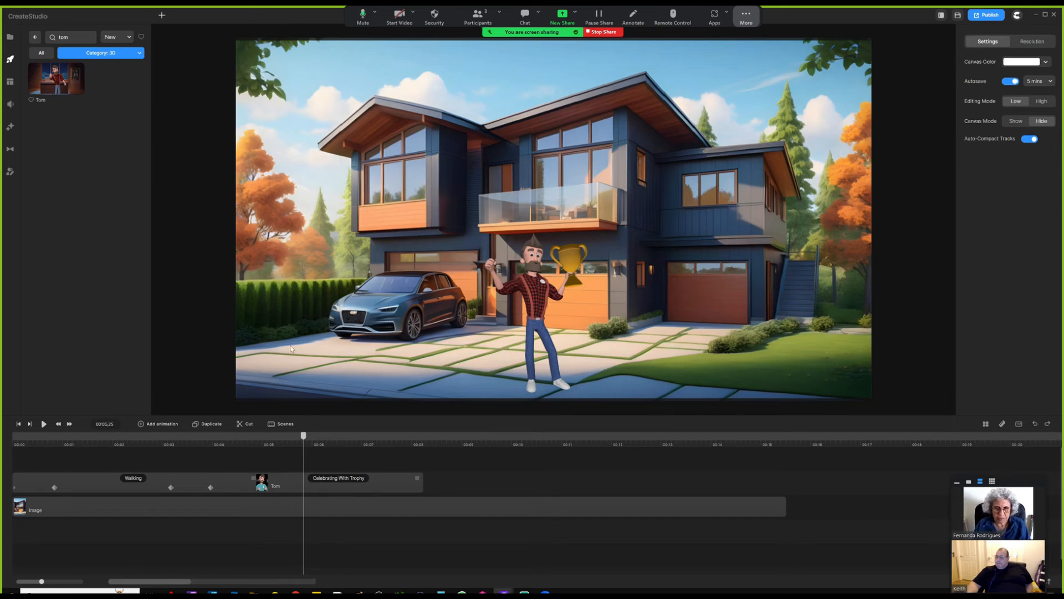
{"action": "left_click", "coordinate": [448, 444]}
{"action": "left_click_drag", "start_coordinate": [72, 88], "coordinate": [504, 267]}
{"action": "left_click", "coordinate": [542, 478]}
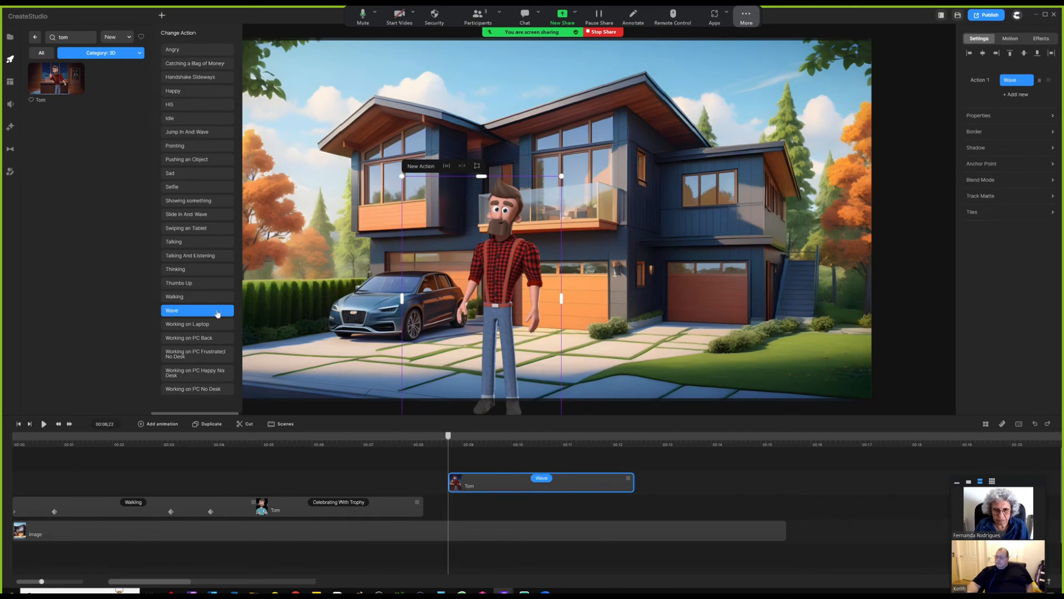
- Switch the second Tom's action from Wave to Walking and nudge him right on the driveway
{"action": "left_click", "coordinate": [175, 297]}
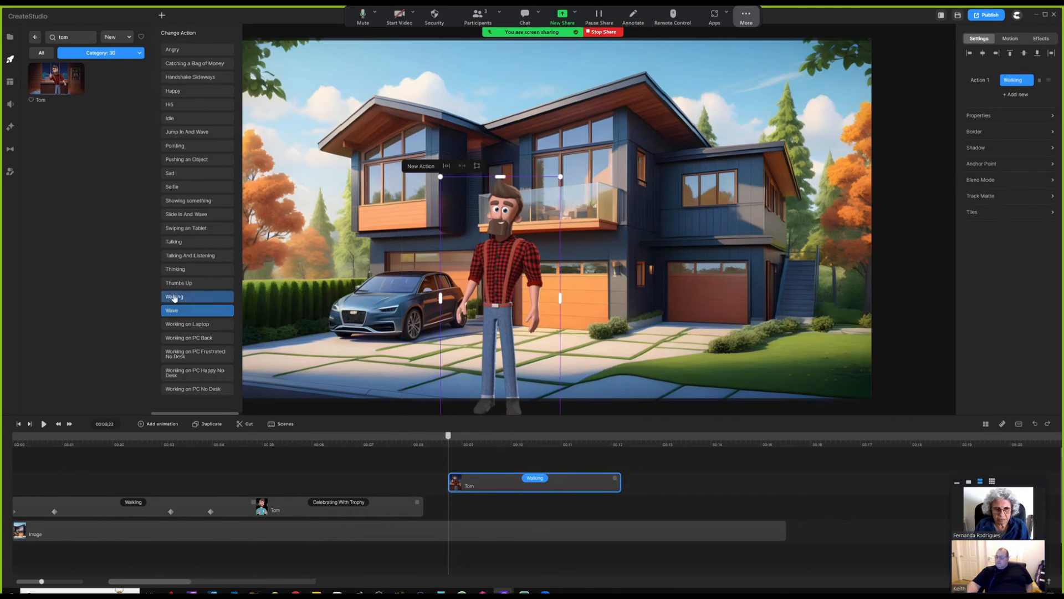
{"action": "left_click", "coordinate": [384, 474]}
{"action": "left_click", "coordinate": [495, 276]}
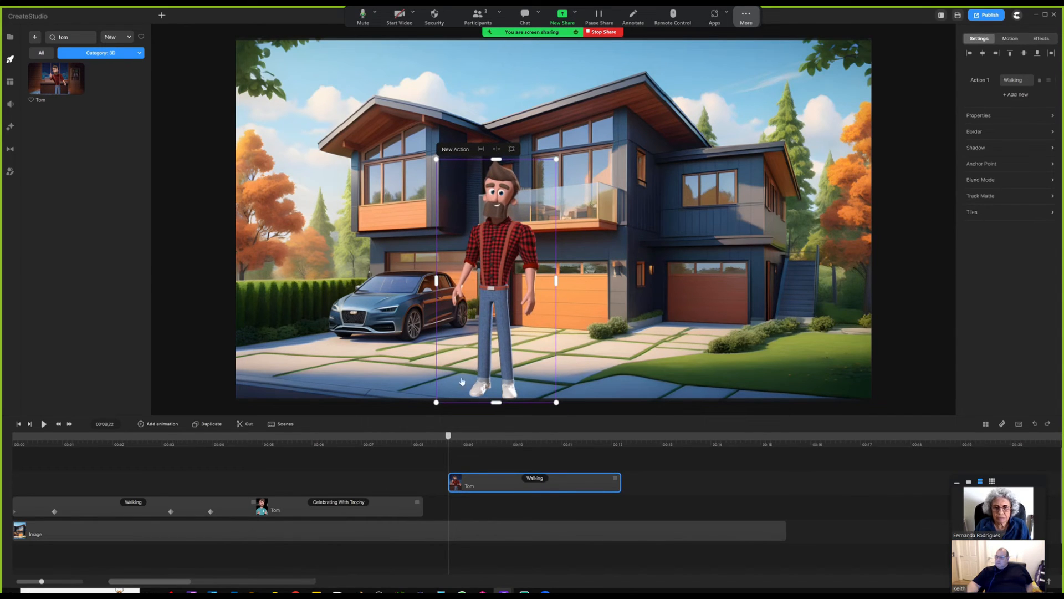
{"action": "left_click", "coordinate": [511, 438]}
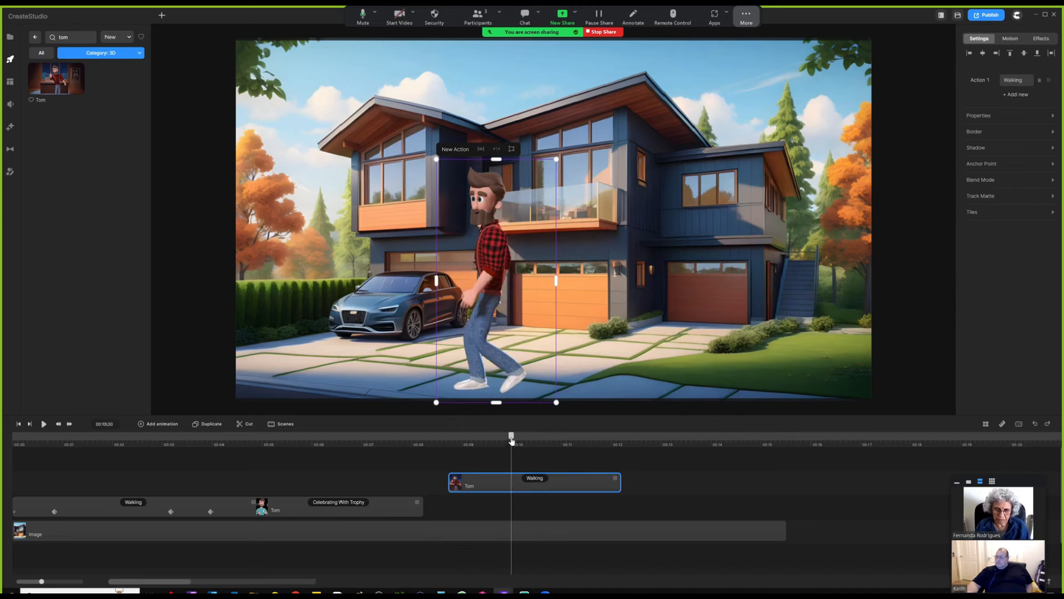
{"action": "left_click_drag", "start_coordinate": [511, 438], "coordinate": [517, 438]}
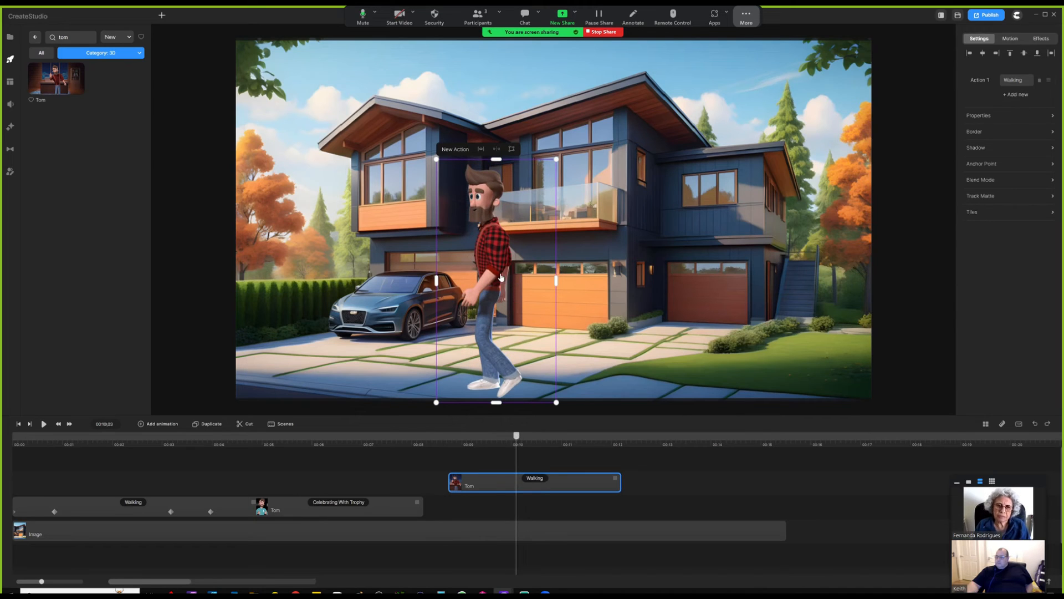
{"action": "left_click_drag", "start_coordinate": [504, 262], "coordinate": [513, 269]}
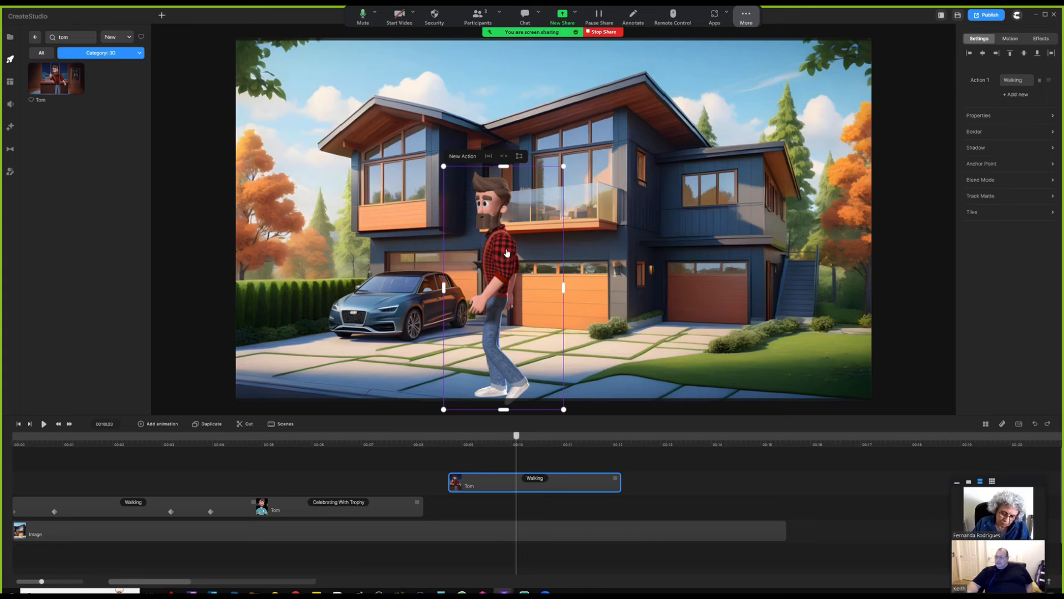
- Move the second Tom down into the foreground and scale him to about double size
{"action": "left_click_drag", "start_coordinate": [509, 248], "coordinate": [516, 246]}
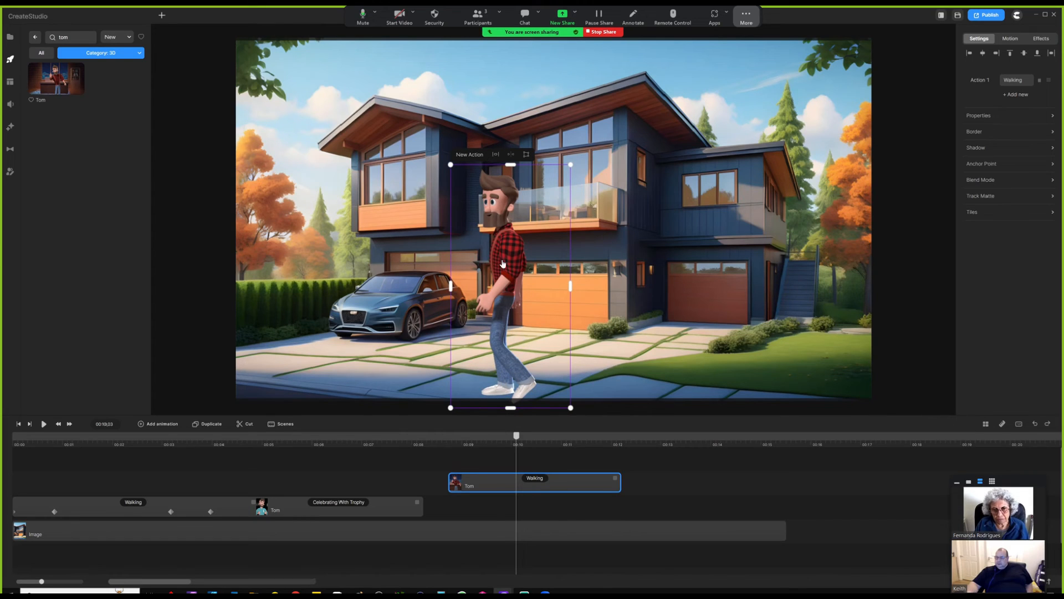
{"action": "left_click_drag", "start_coordinate": [513, 284], "coordinate": [517, 347]}
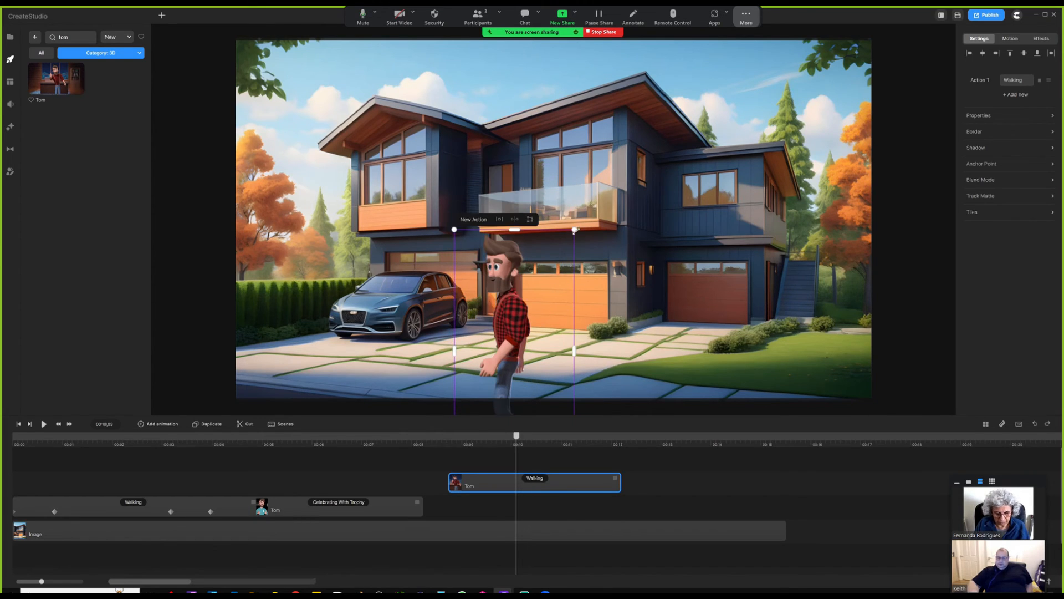
{"action": "left_click_drag", "start_coordinate": [575, 230], "coordinate": [635, 108]}
{"action": "left_click_drag", "start_coordinate": [517, 306], "coordinate": [553, 295]}
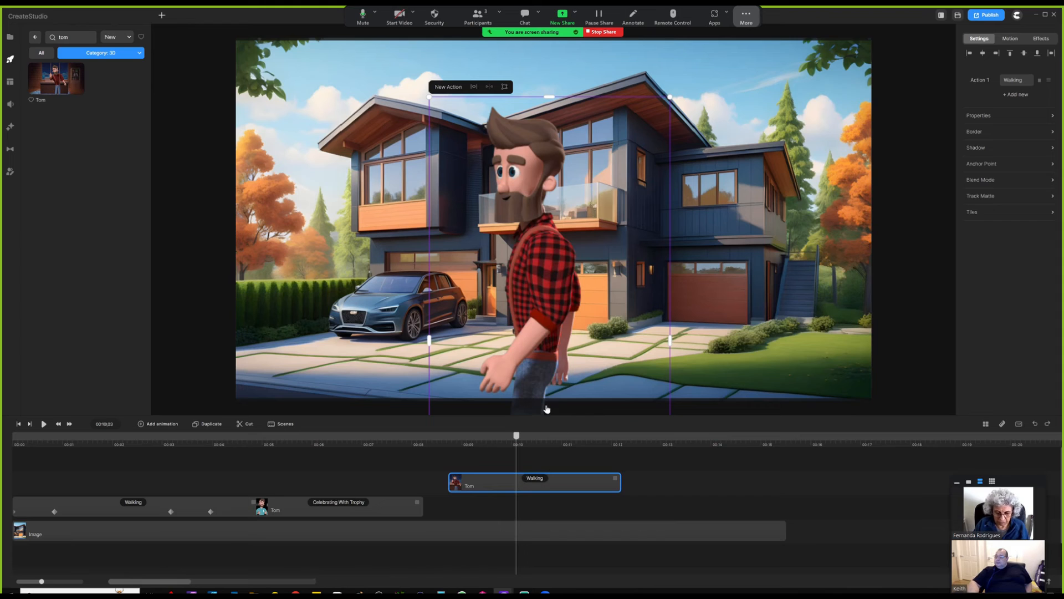
{"action": "left_click_drag", "start_coordinate": [516, 438], "coordinate": [483, 444]}
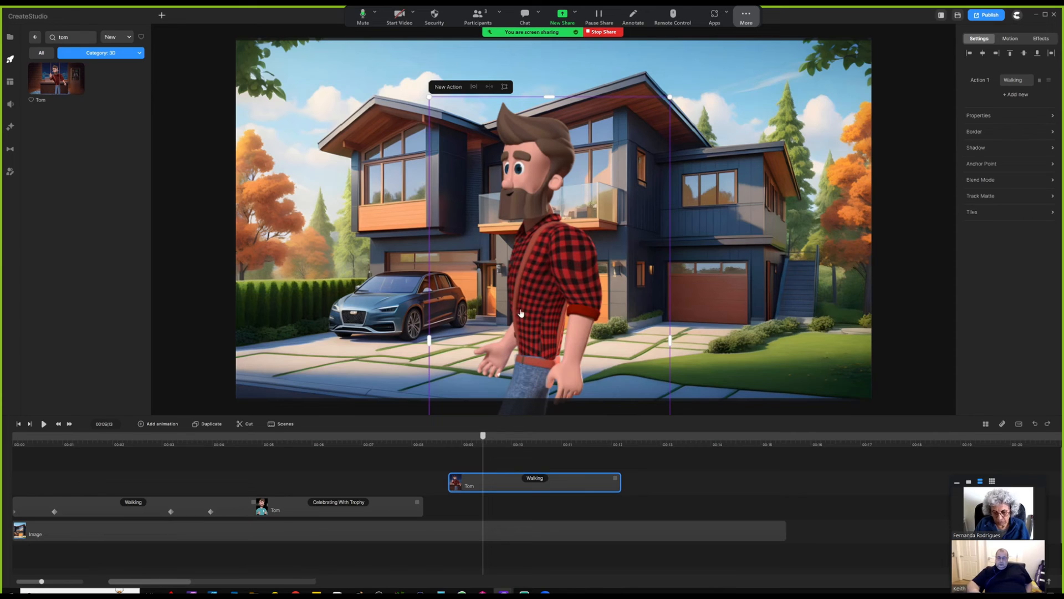
{"action": "left_click_drag", "start_coordinate": [490, 441], "coordinate": [566, 445]}
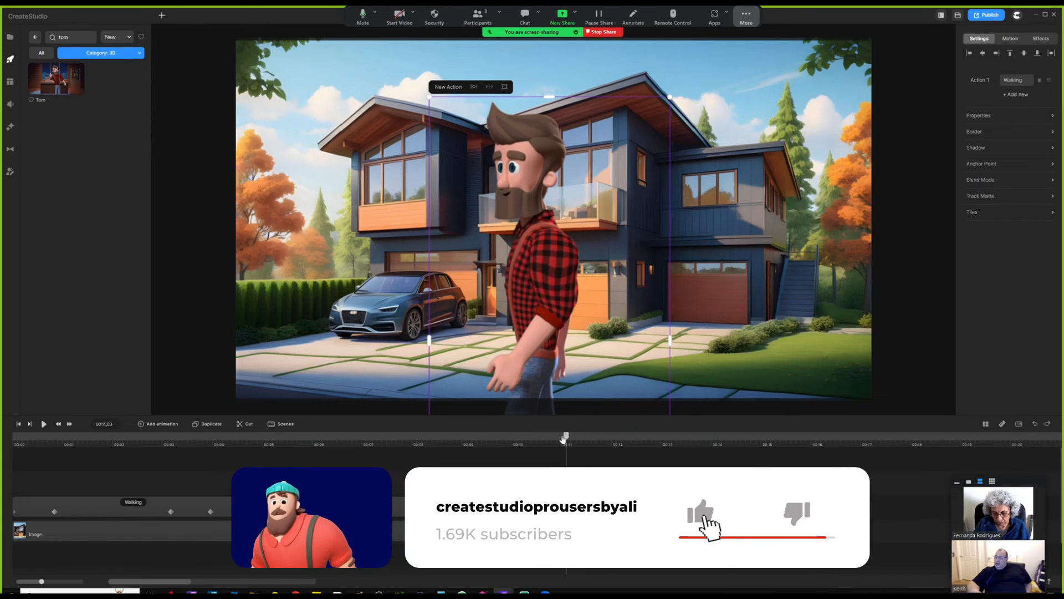
{"action": "left_click_drag", "start_coordinate": [566, 445], "coordinate": [518, 440]}
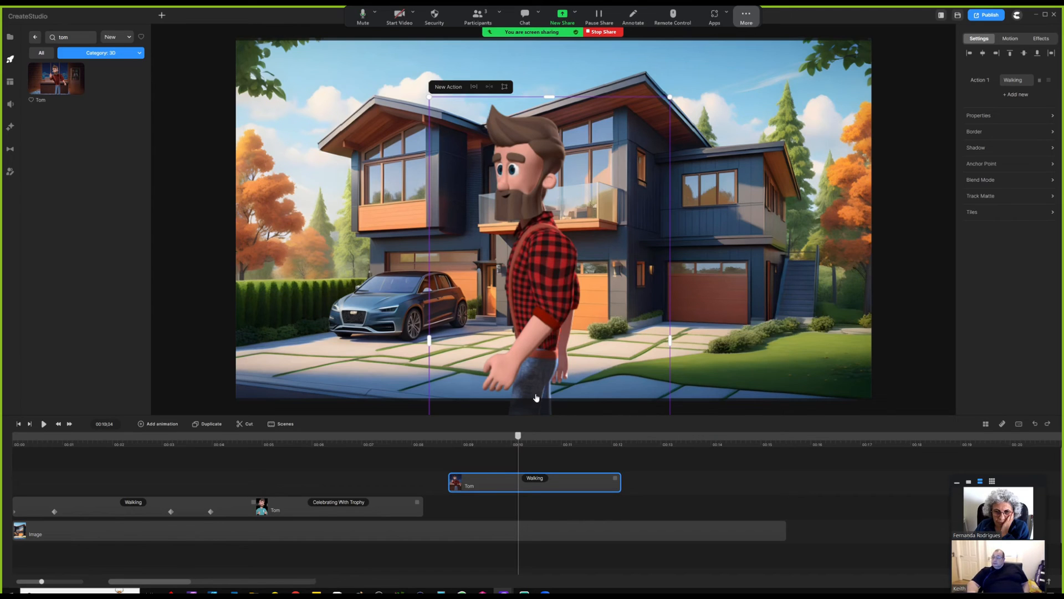
- Add motion keyframes to Tom's walking clip and preview near its end
{"action": "left_click", "coordinate": [516, 466]}
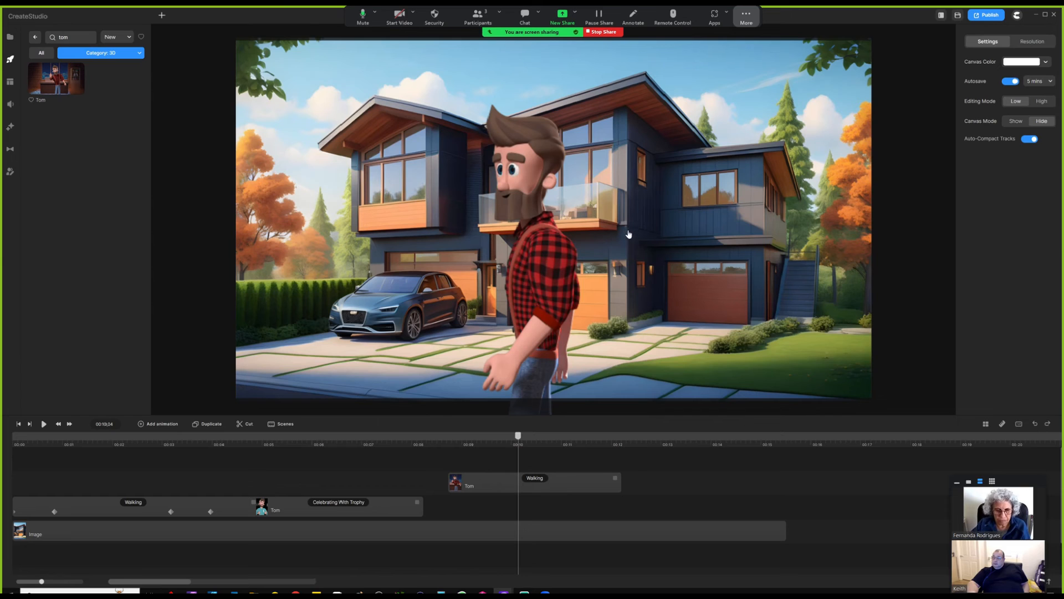
{"action": "left_click_drag", "start_coordinate": [518, 435], "coordinate": [464, 449]}
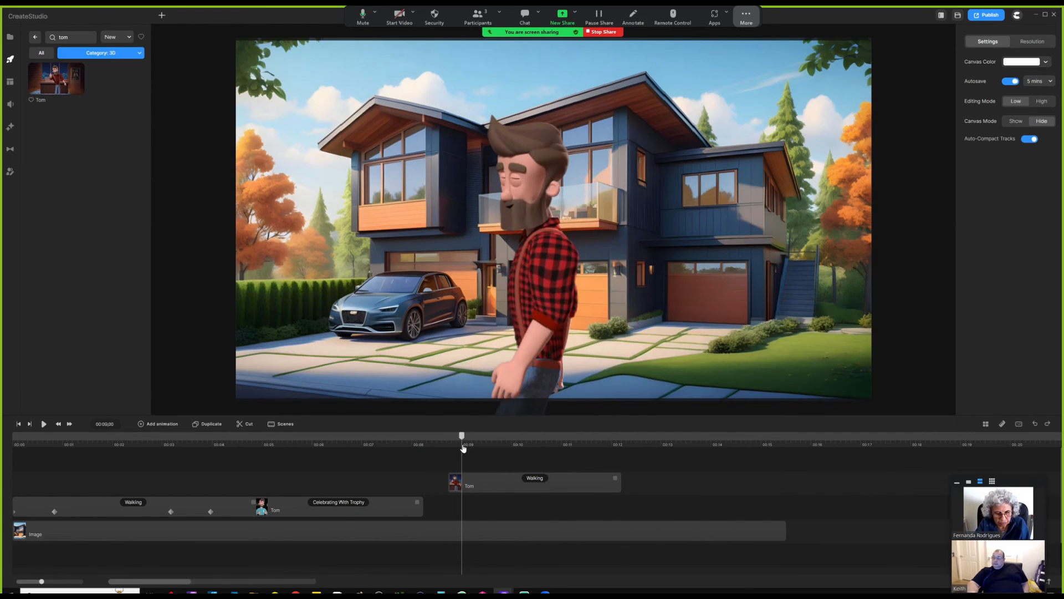
{"action": "double_click", "coordinate": [475, 485]}
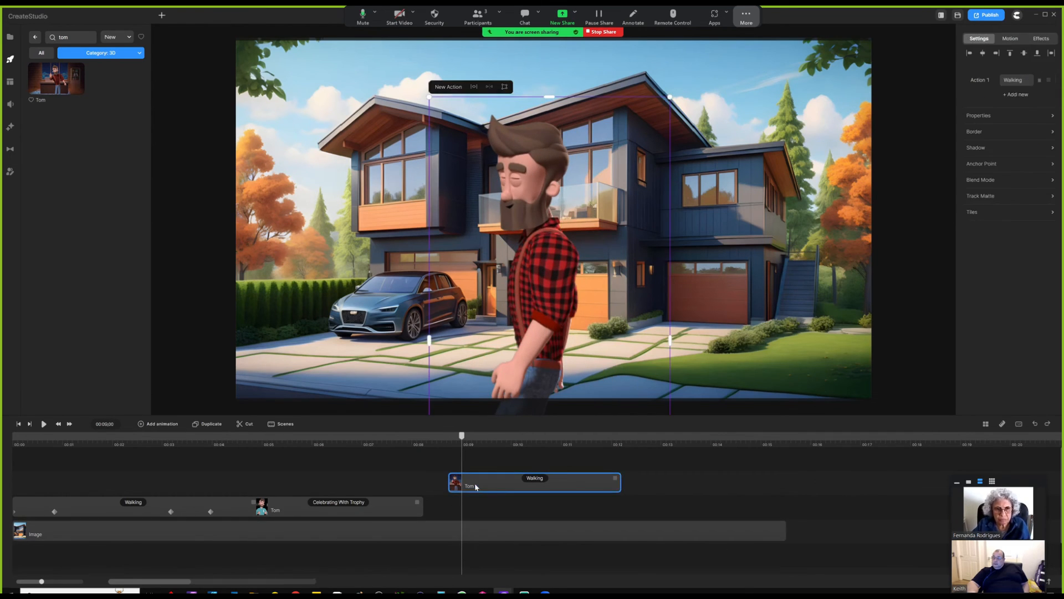
{"action": "left_click", "coordinate": [428, 465]}
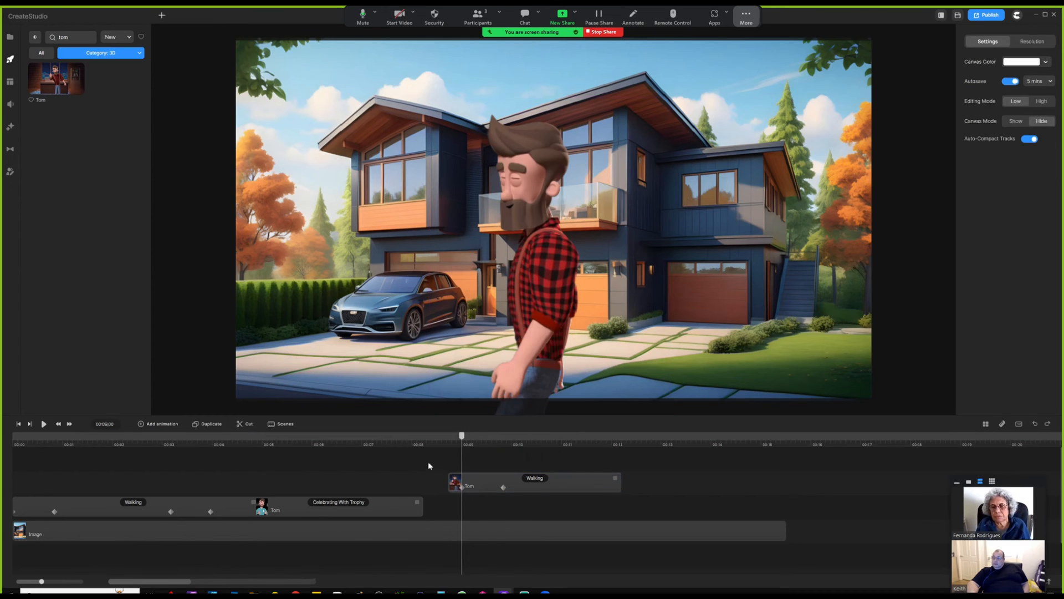
{"action": "left_click_drag", "start_coordinate": [463, 440], "coordinate": [590, 446]}
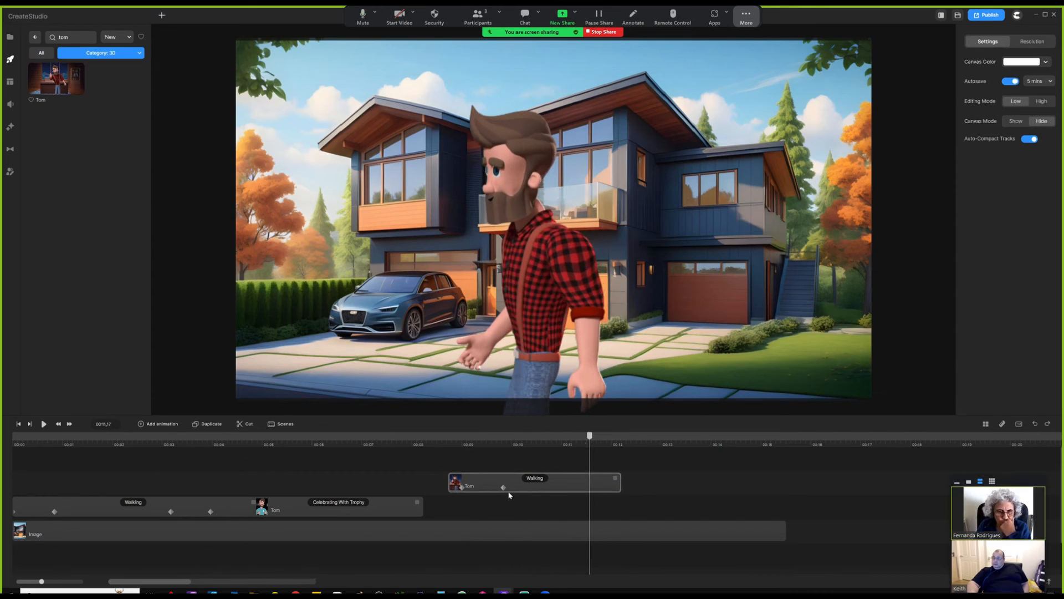
- Place Tom at the frame's right edge at the start keyframe, then check the end keyframe
{"action": "left_click", "coordinate": [588, 489]}
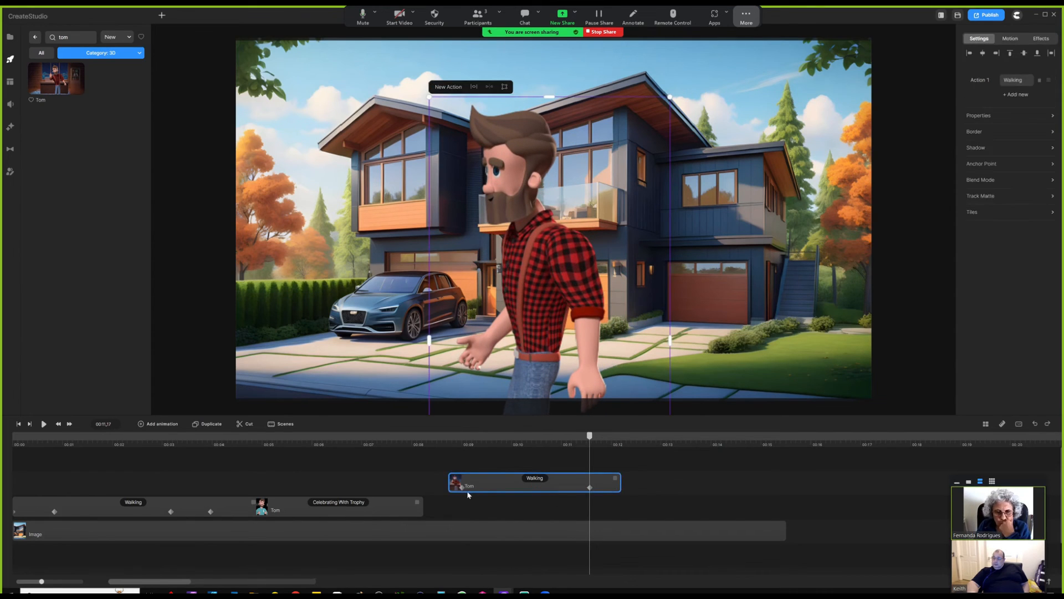
{"action": "left_click", "coordinate": [462, 487]}
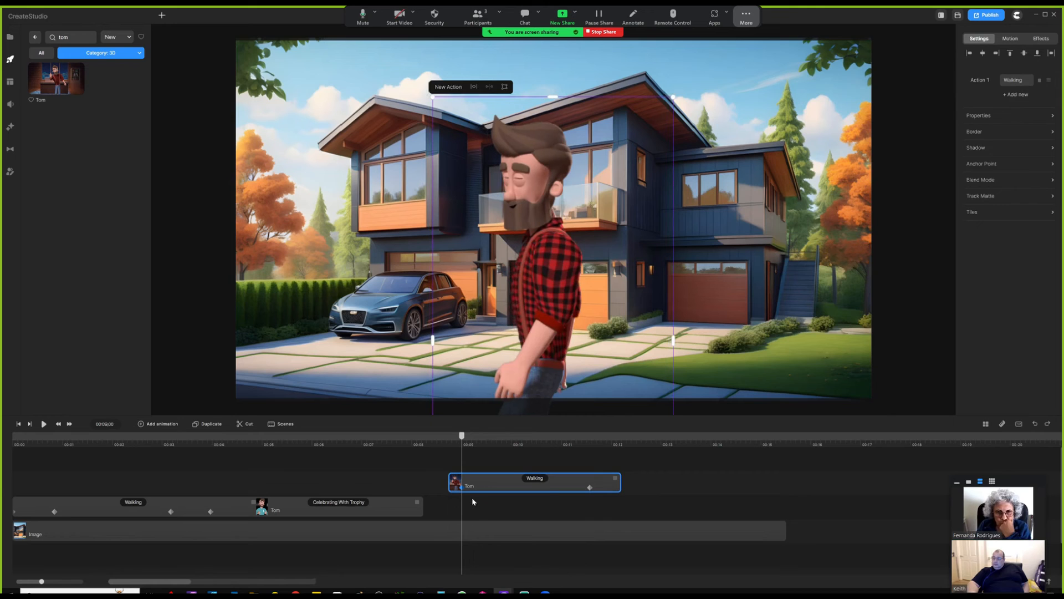
{"action": "left_click_drag", "start_coordinate": [560, 287], "coordinate": [757, 310]}
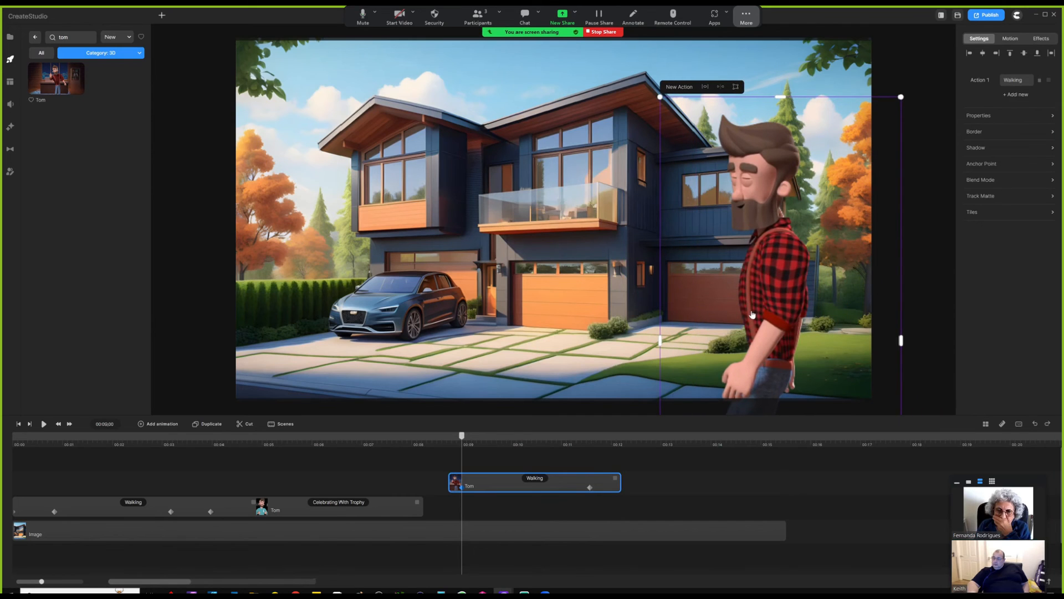
{"action": "left_click", "coordinate": [589, 488]}
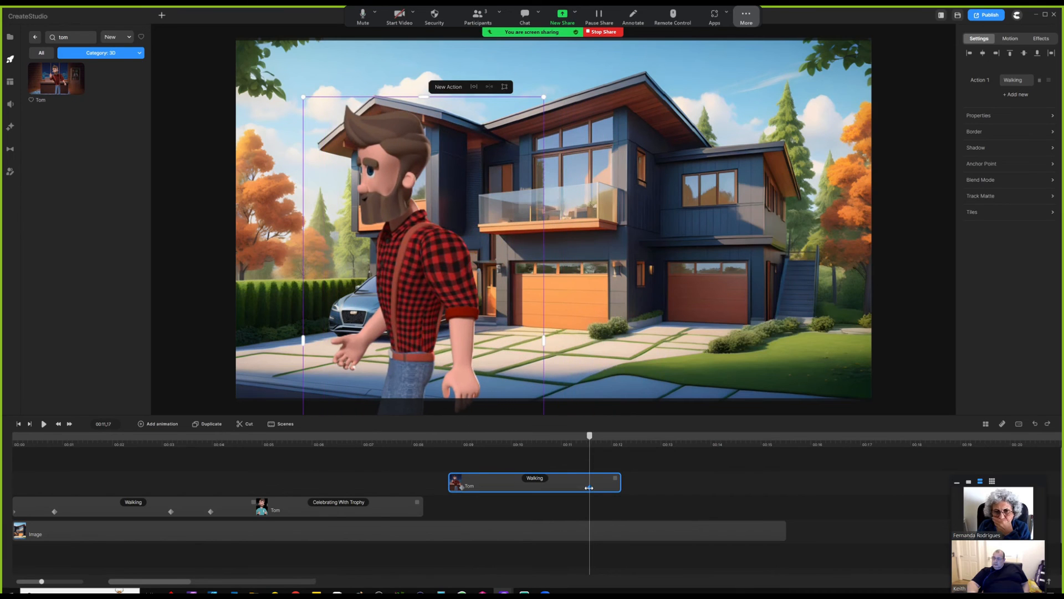
- Preview Tom's walk, return to 00:08.26, and show the Effects & Components library
{"action": "left_click", "coordinate": [444, 461]}
{"action": "key", "text": "space"}
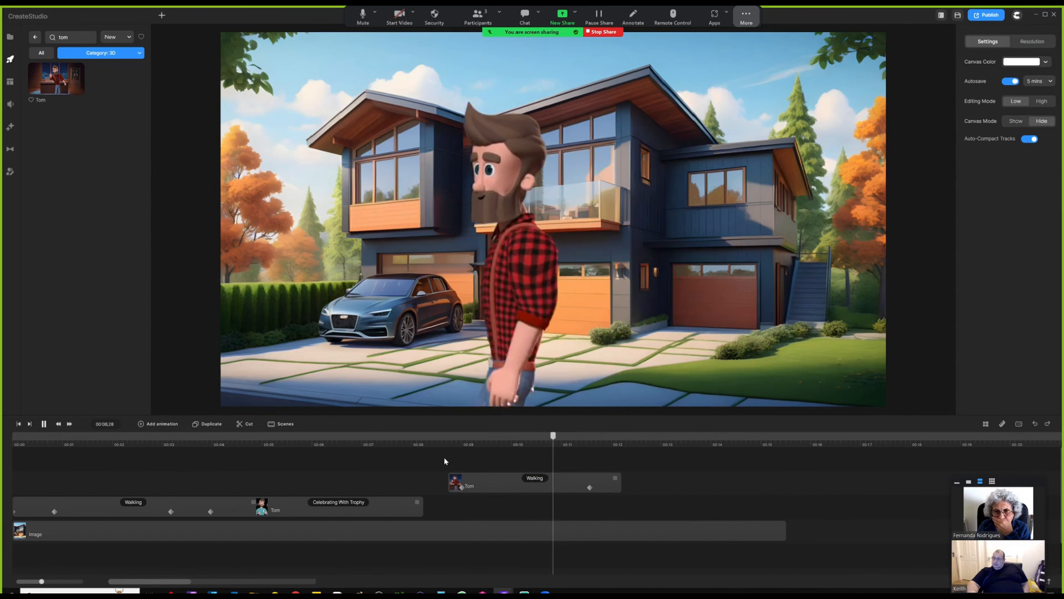
{"action": "key", "text": "space"}
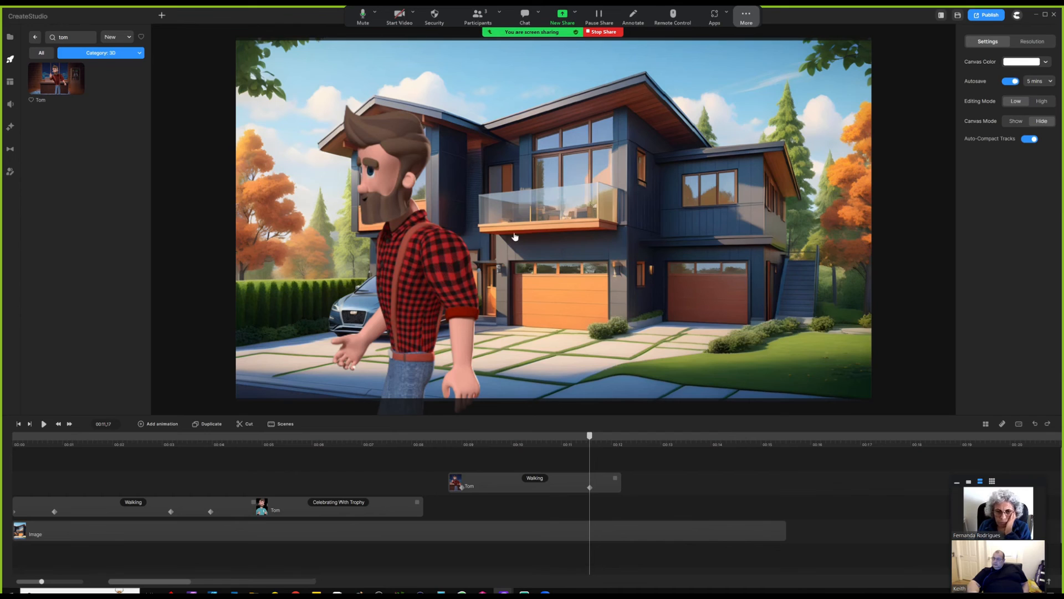
{"action": "left_click", "coordinate": [455, 441]}
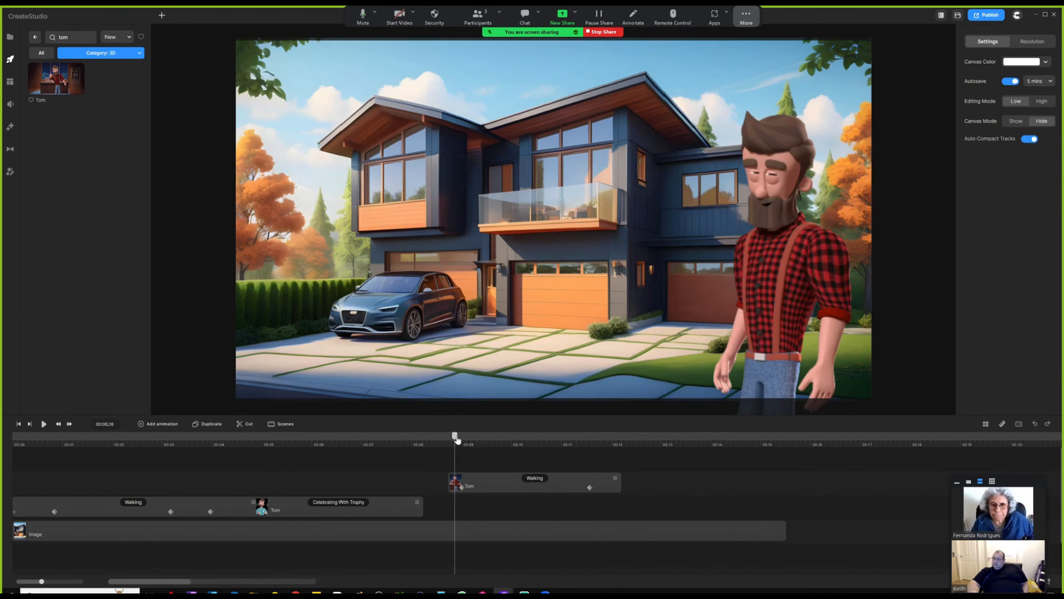
{"action": "left_click_drag", "start_coordinate": [457, 437], "coordinate": [463, 438]}
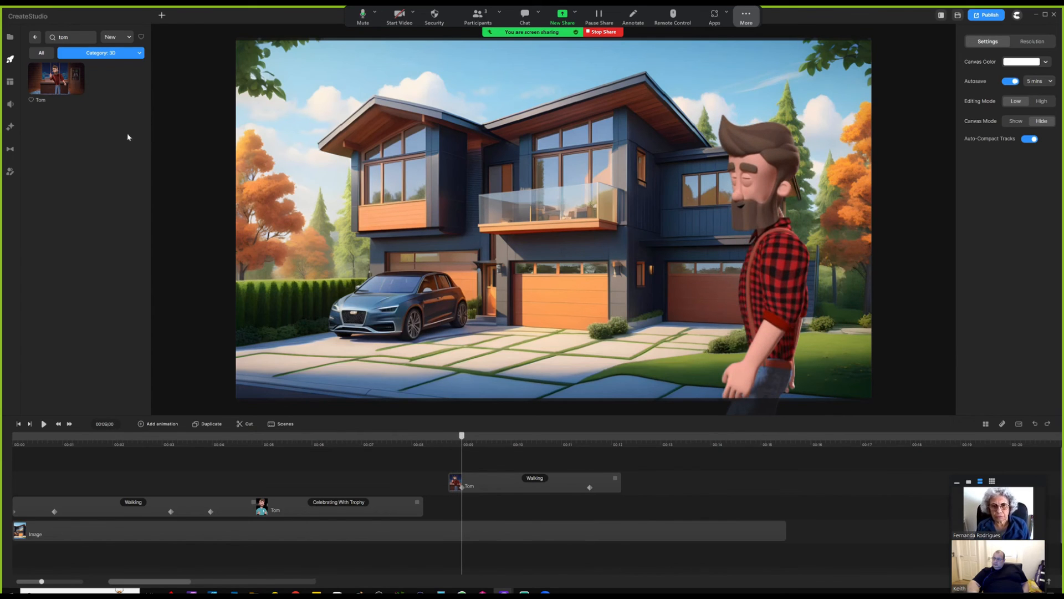
{"action": "left_click", "coordinate": [9, 128]}
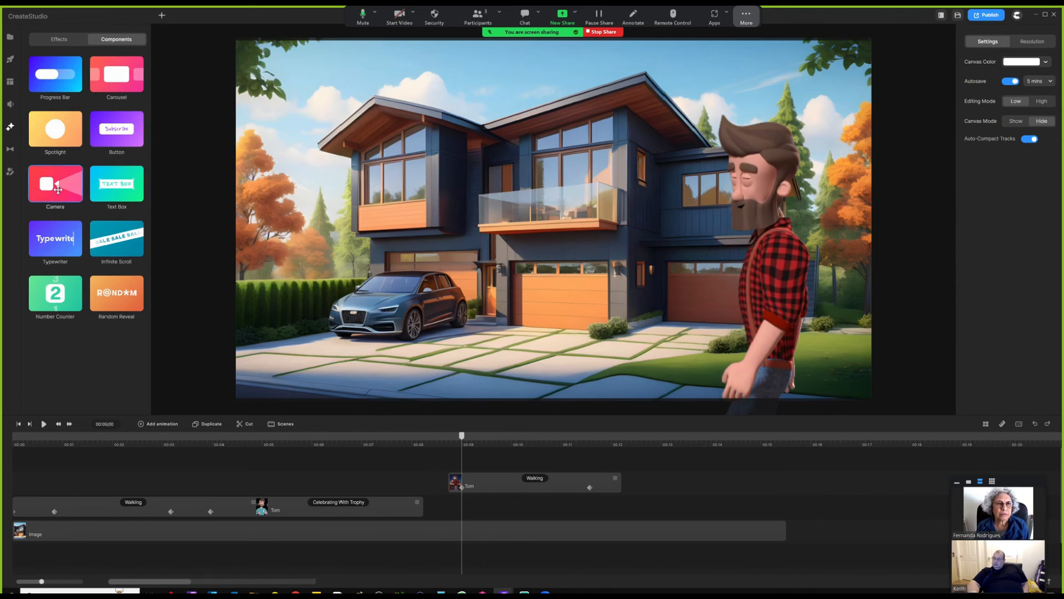
- Add a Camera clip at 00:08.25 framing Tom's head and shoulders, then leave camera mode
{"action": "left_click_drag", "start_coordinate": [56, 183], "coordinate": [451, 191]}
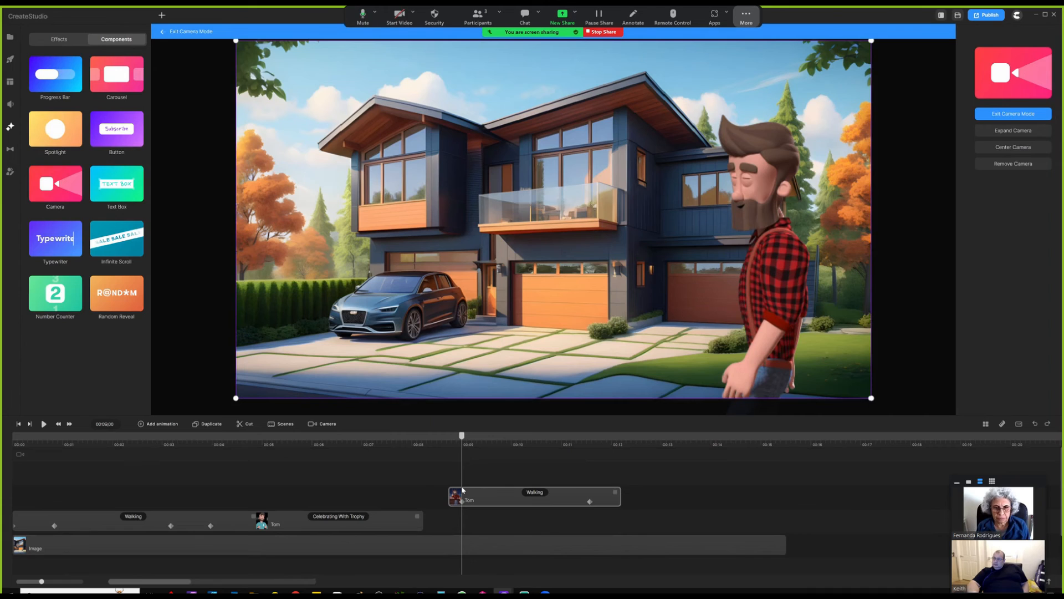
{"action": "left_click", "coordinate": [454, 455]}
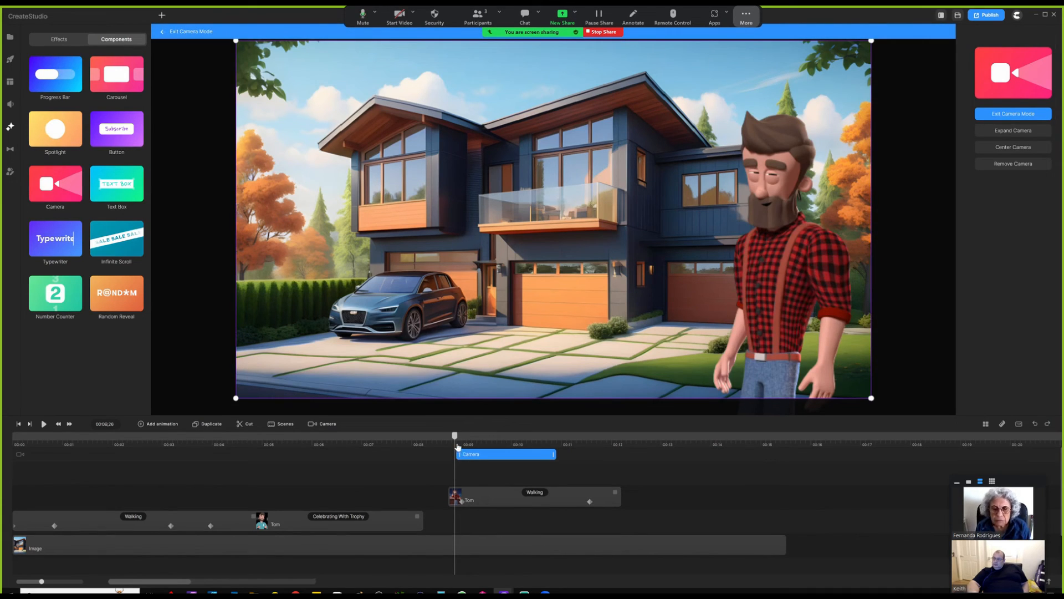
{"action": "left_click_drag", "start_coordinate": [455, 436], "coordinate": [453, 438]}
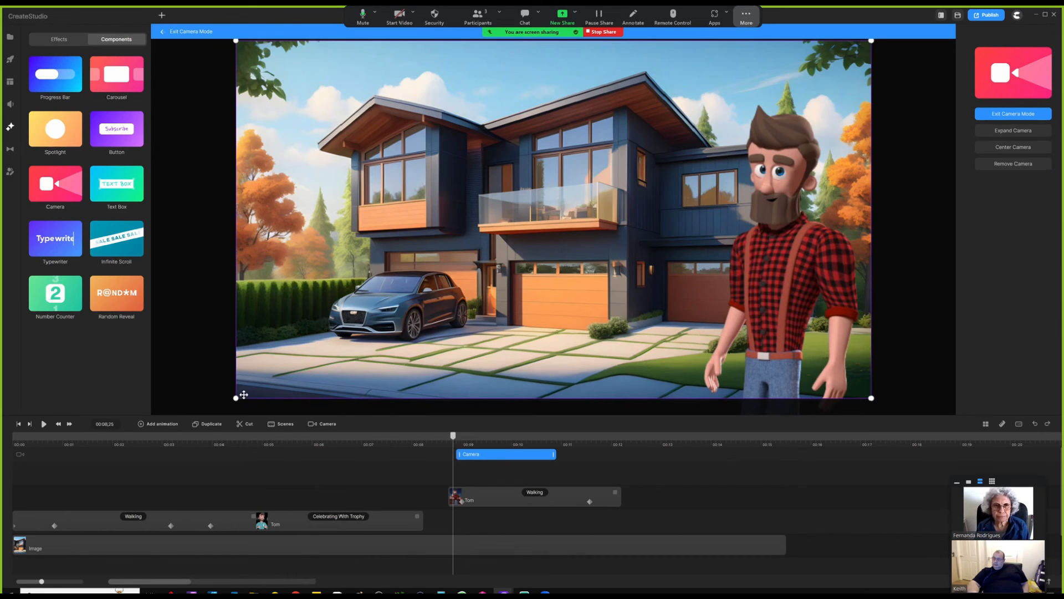
{"action": "left_click_drag", "start_coordinate": [236, 397], "coordinate": [623, 186]}
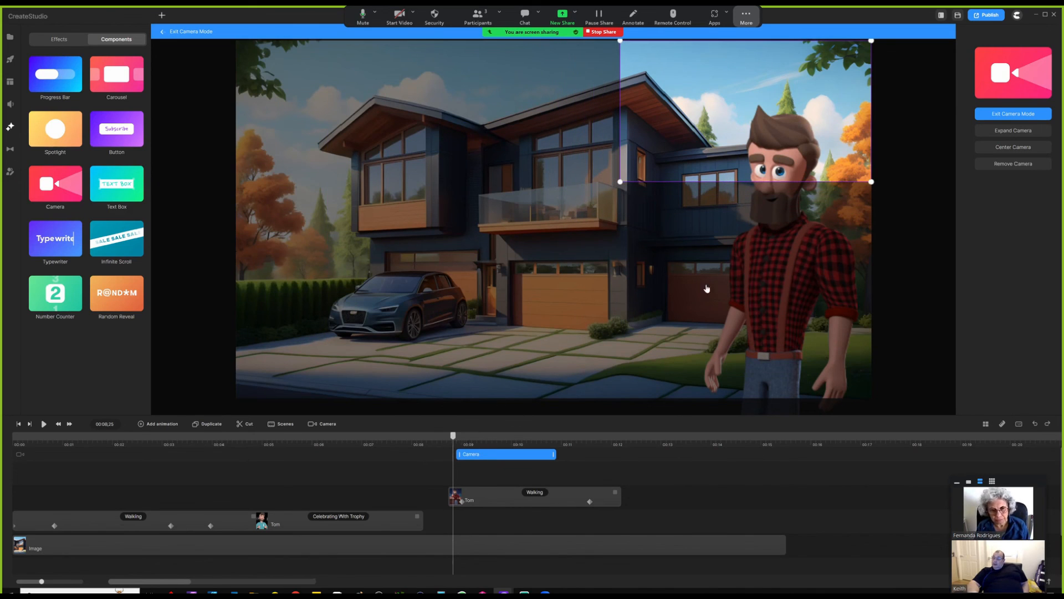
{"action": "left_click_drag", "start_coordinate": [759, 129], "coordinate": [755, 195]}
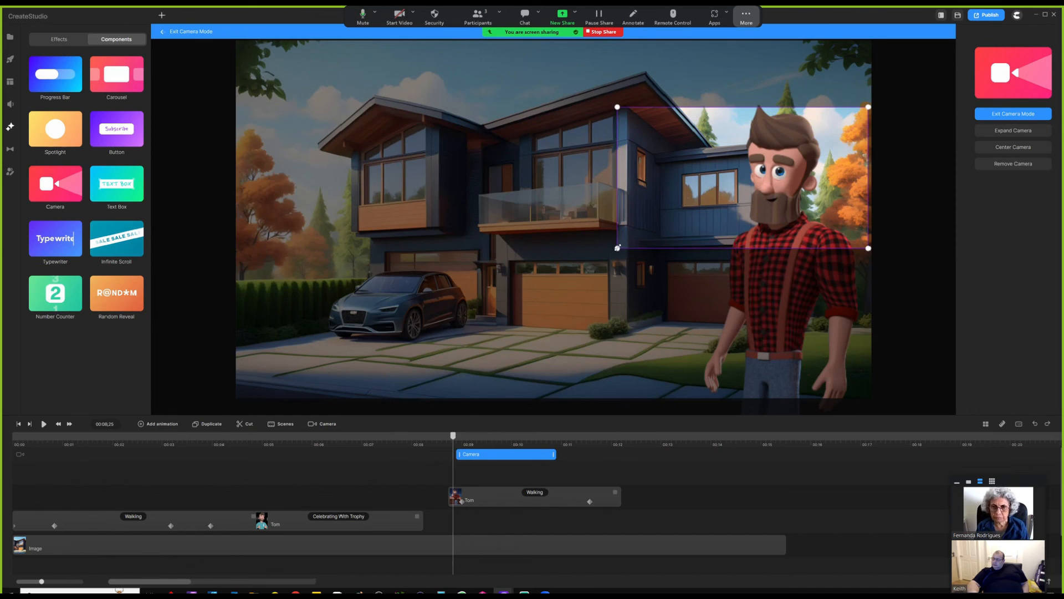
{"action": "left_click", "coordinate": [494, 506]}
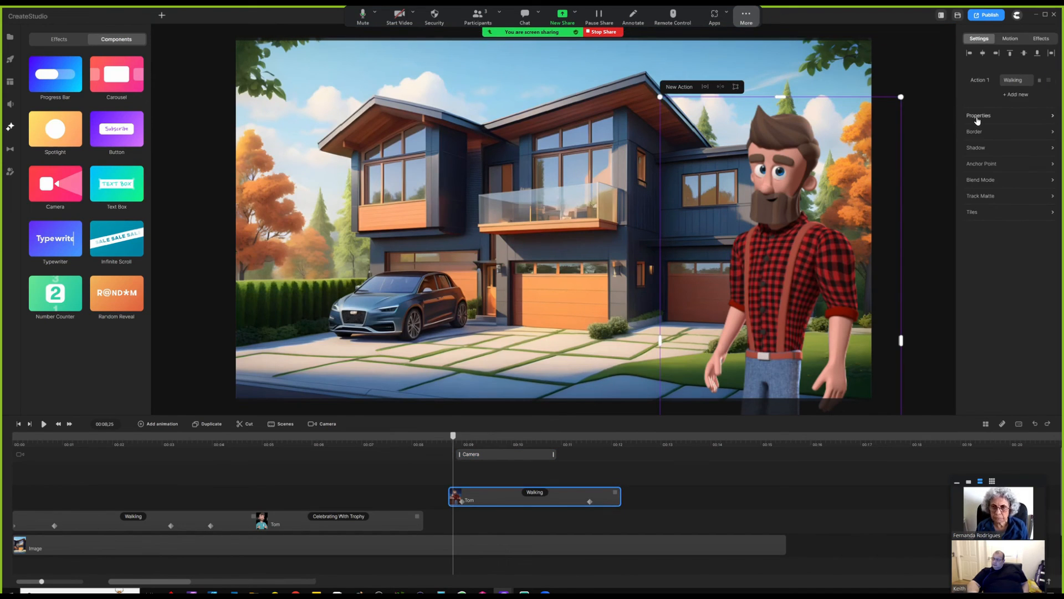
- Scale Tom down from 80 to about 45 and move the playhead to about 00:09.07
{"action": "left_click", "coordinate": [978, 116]}
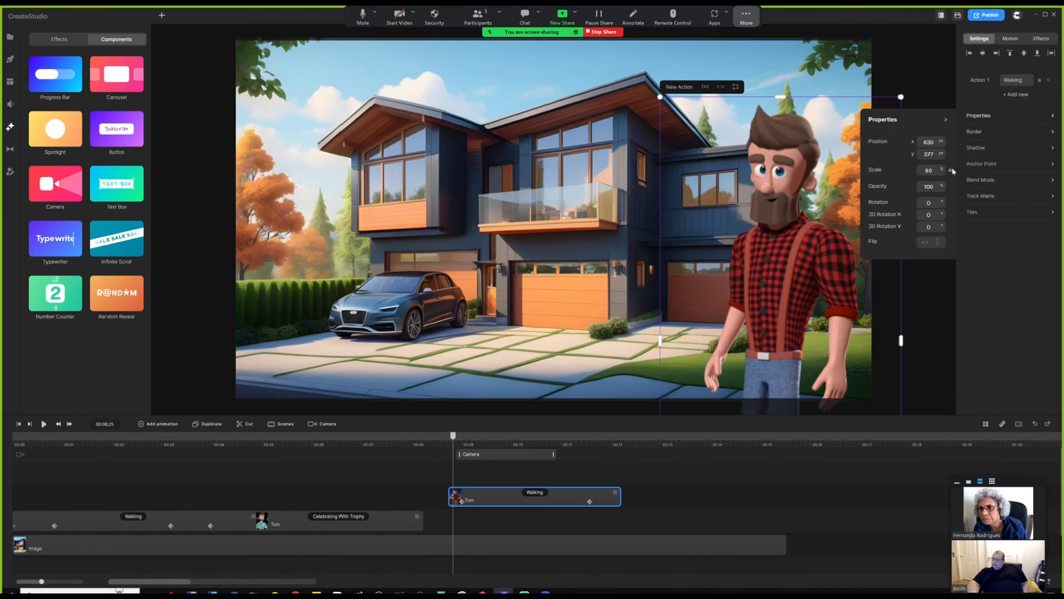
{"action": "scroll", "coordinate": [933, 171], "scroll_direction": "down", "scroll_amount": 10}
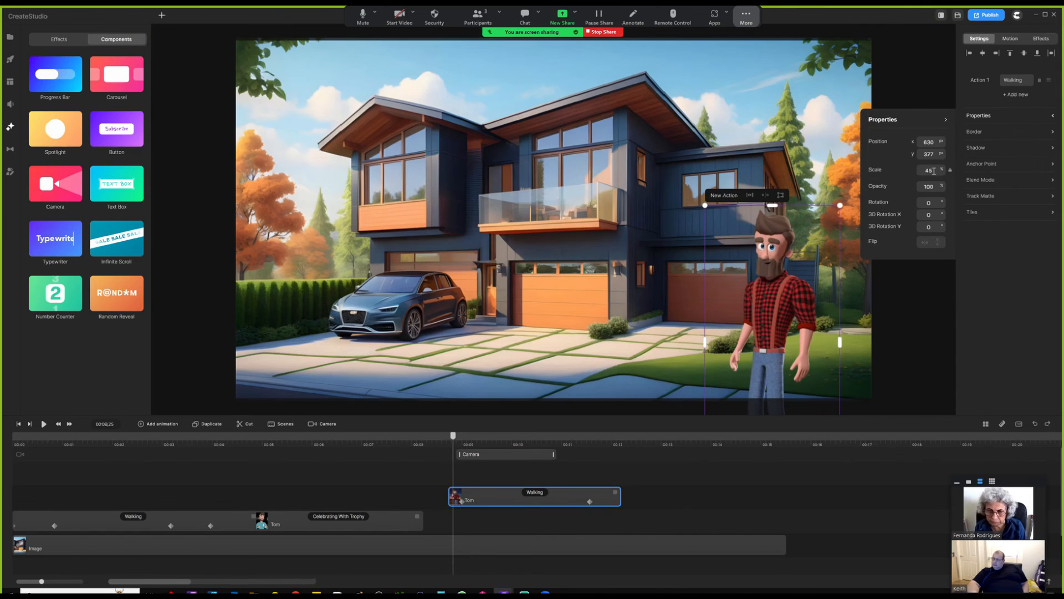
{"action": "left_click", "coordinate": [677, 463]}
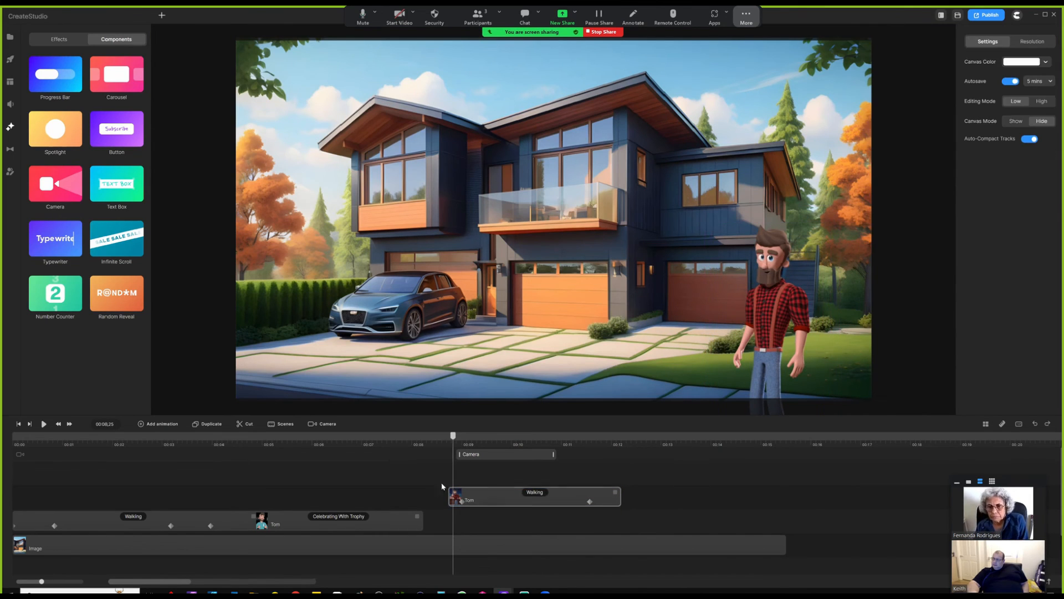
{"action": "mouse_move", "coordinate": [453, 436]}
{"action": "left_mouse_down"}
{"action": "mouse_move", "coordinate": [503, 435]}
{"action": "mouse_move", "coordinate": [459, 436]}
{"action": "left_mouse_up"}
- Frame the camera over Tom and the garage at 00:08.23, then preview to 00:11.10
{"action": "left_click", "coordinate": [471, 455]}
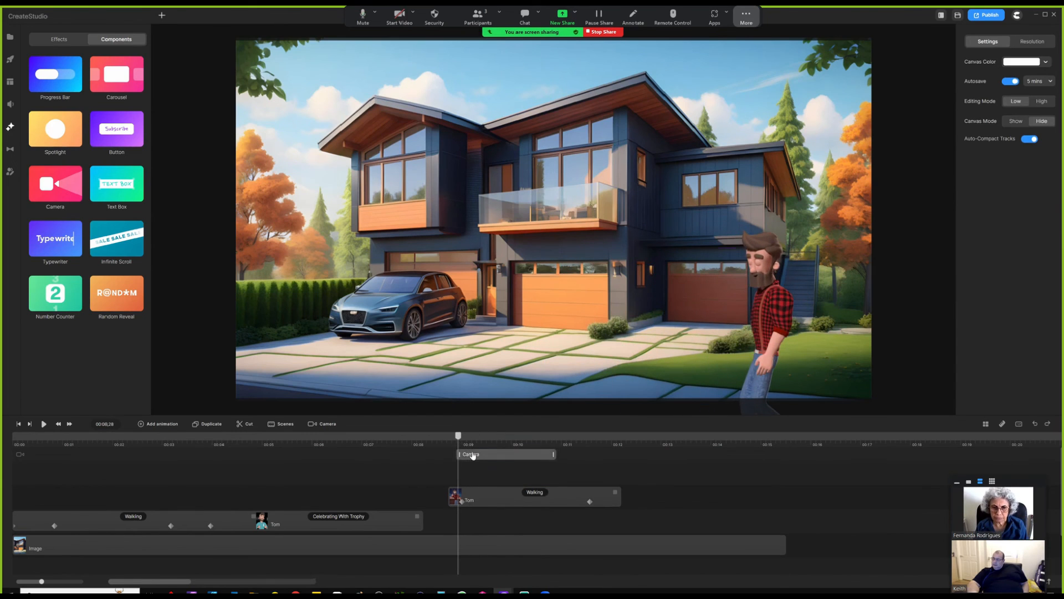
{"action": "left_click_drag", "start_coordinate": [458, 436], "coordinate": [450, 436]}
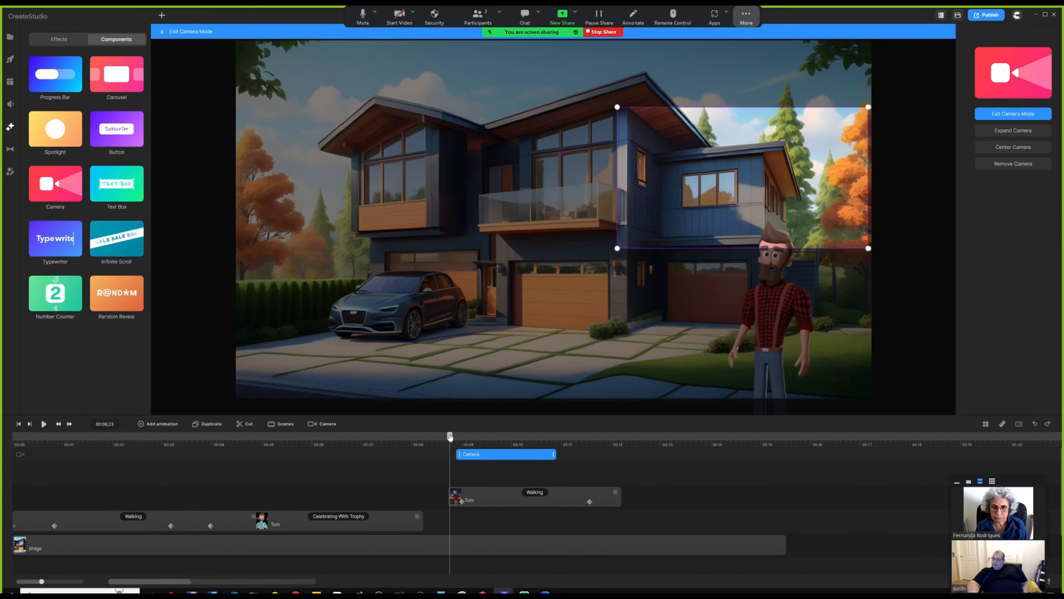
{"action": "left_click_drag", "start_coordinate": [692, 235], "coordinate": [699, 295]}
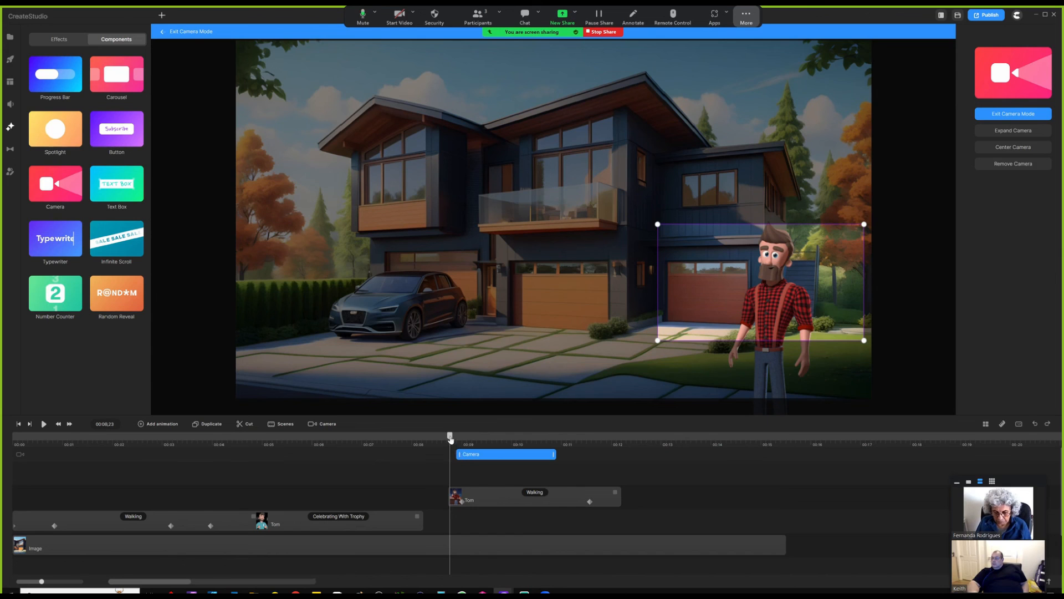
{"action": "left_click_drag", "start_coordinate": [450, 439], "coordinate": [588, 455]}
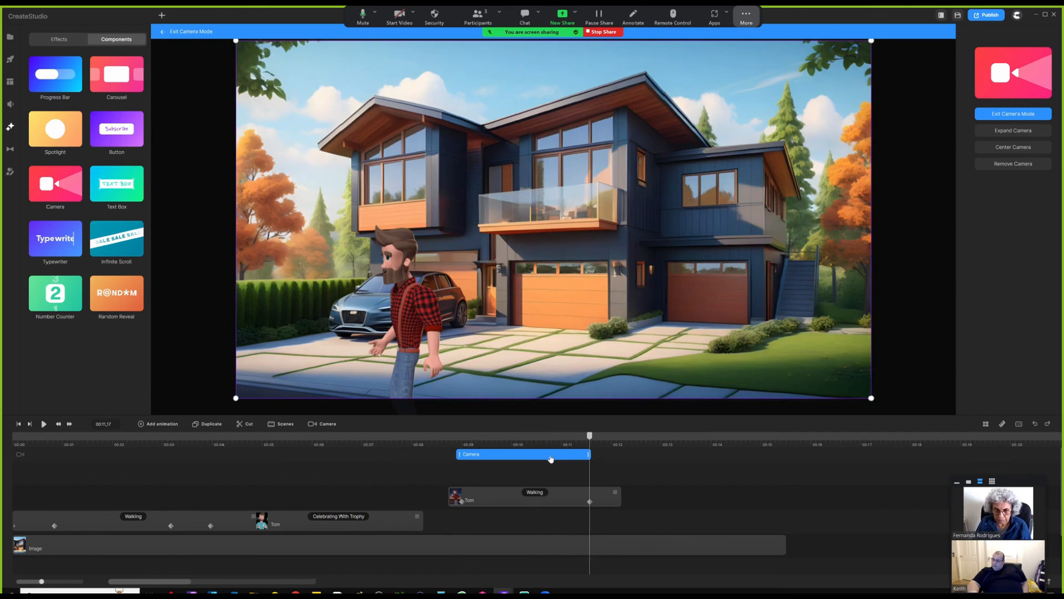
- Set the camera clip's easing to Linear
{"action": "right_click", "coordinate": [531, 460]}
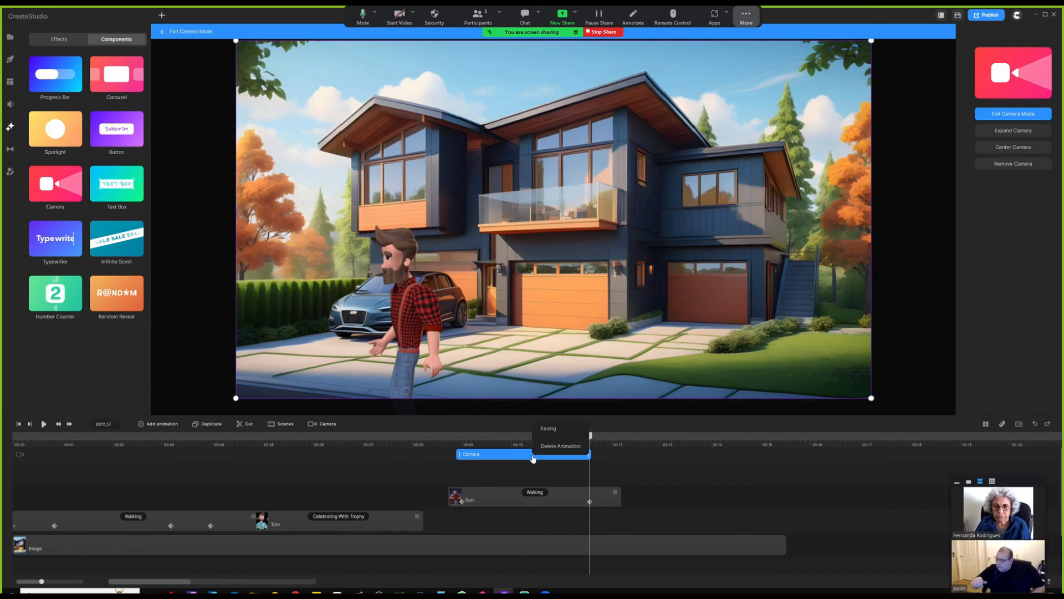
{"action": "left_click", "coordinate": [548, 428]}
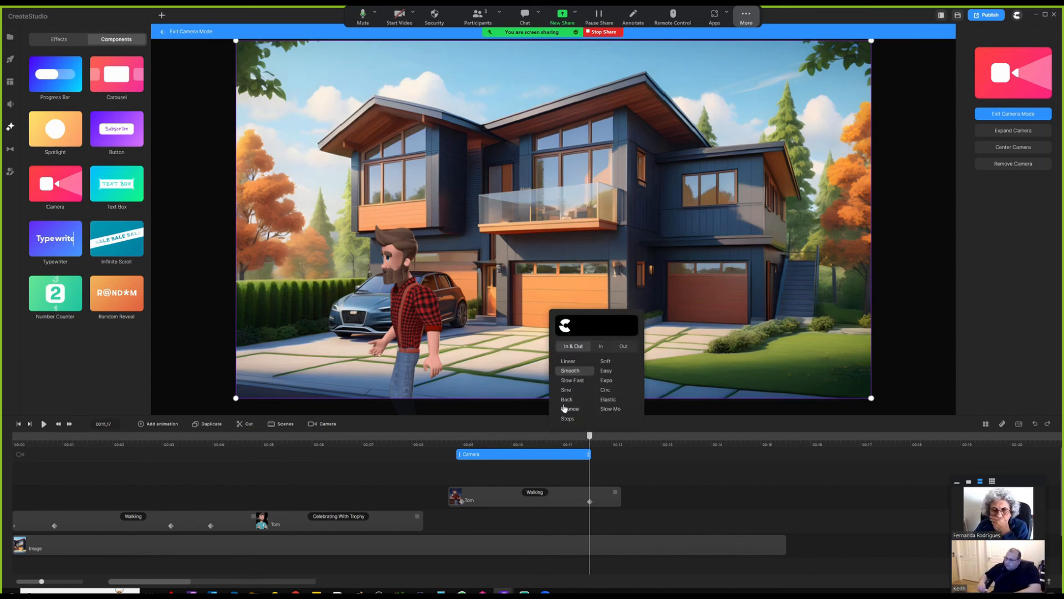
{"action": "left_click", "coordinate": [570, 362]}
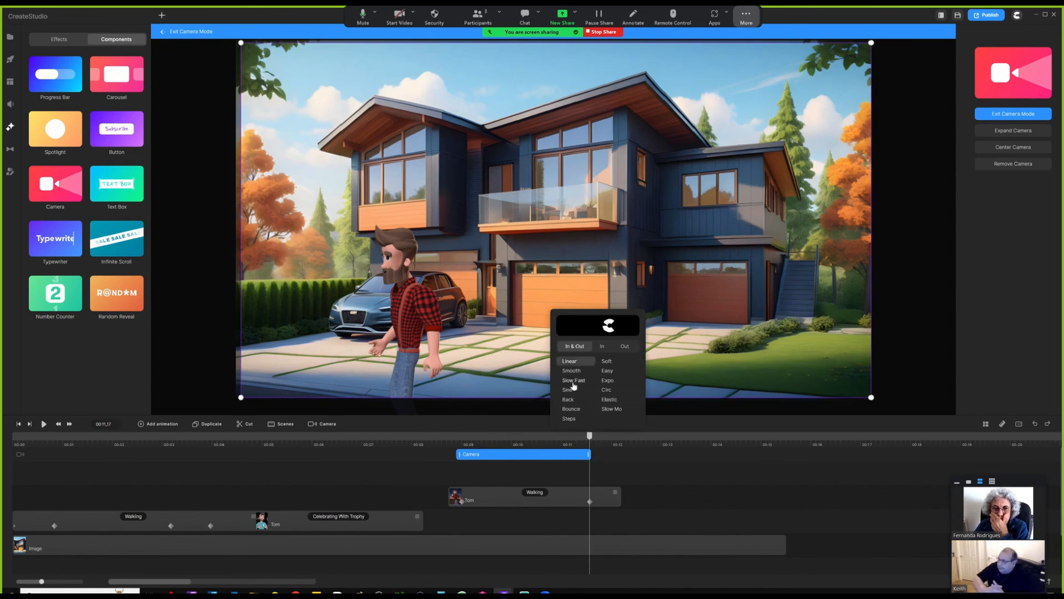
{"action": "left_click", "coordinate": [554, 471]}
- At 00:11.20, shrink and centre the ending camera frame on Tom and the car, then review
{"action": "left_click", "coordinate": [587, 454]}
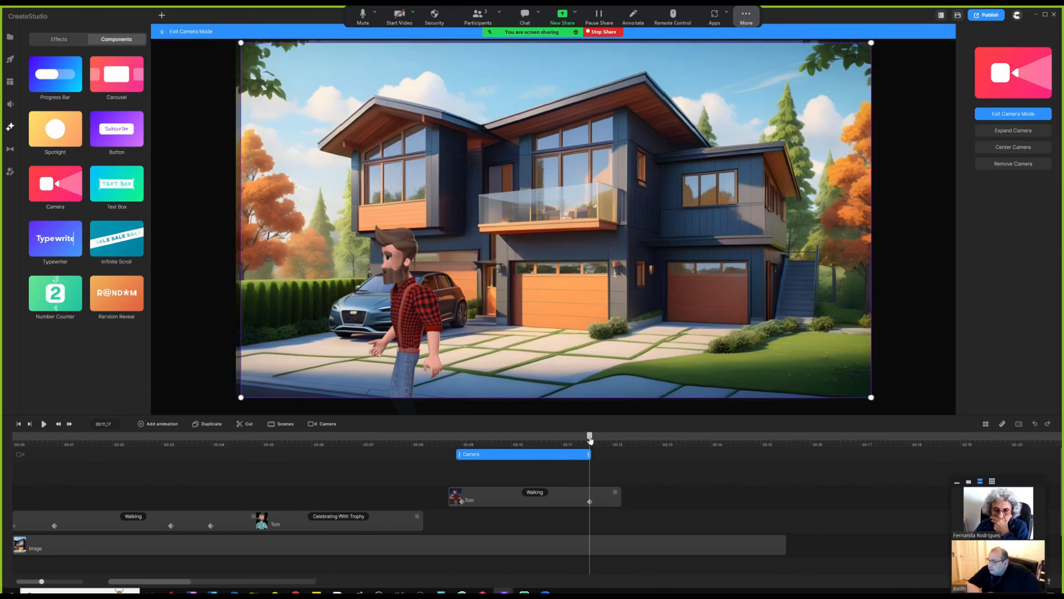
{"action": "left_click_drag", "start_coordinate": [590, 437], "coordinate": [596, 437]}
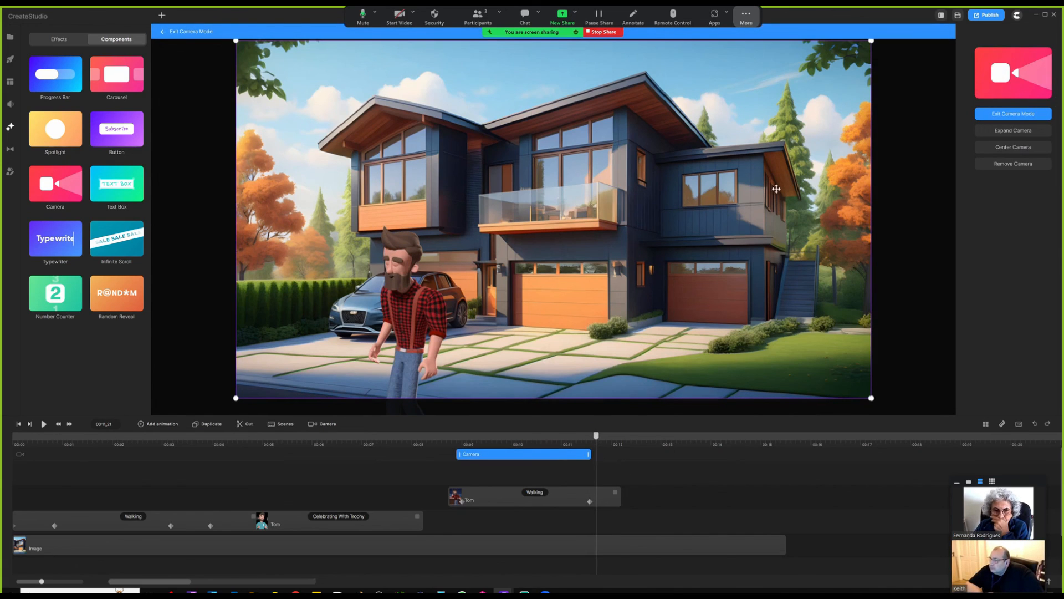
{"action": "left_click_drag", "start_coordinate": [872, 41], "coordinate": [470, 263]}
{"action": "left_click_drag", "start_coordinate": [391, 363], "coordinate": [426, 310]}
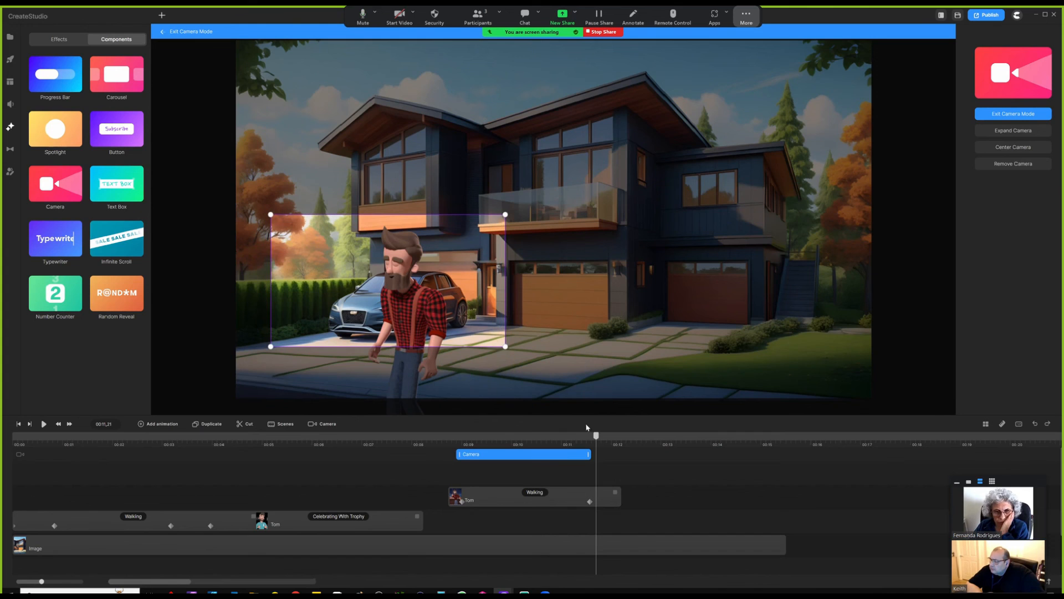
{"action": "left_click_drag", "start_coordinate": [597, 438], "coordinate": [480, 438]}
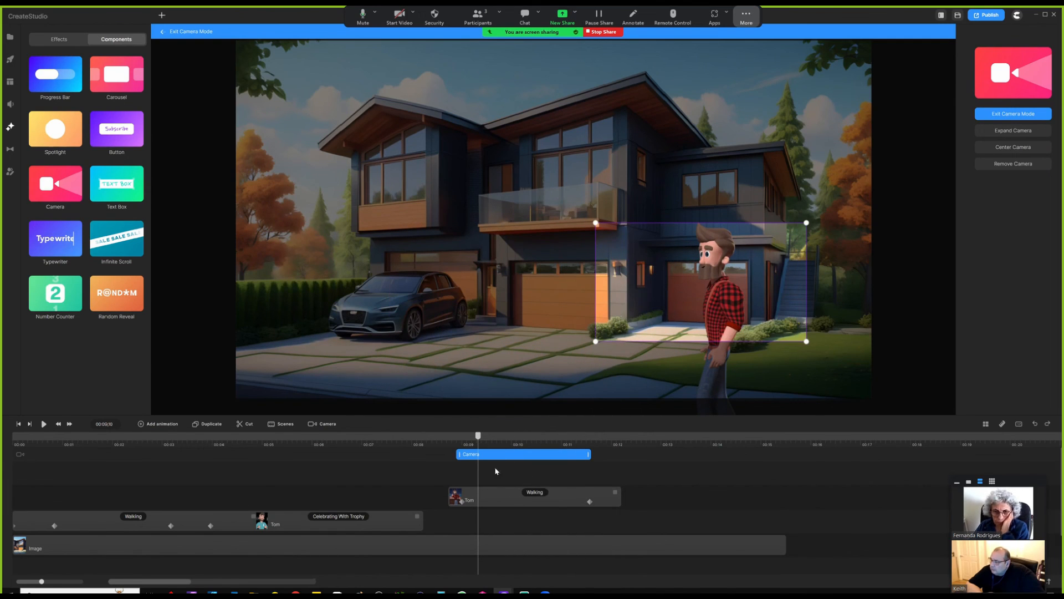
{"action": "left_click_drag", "start_coordinate": [477, 437], "coordinate": [462, 454]}
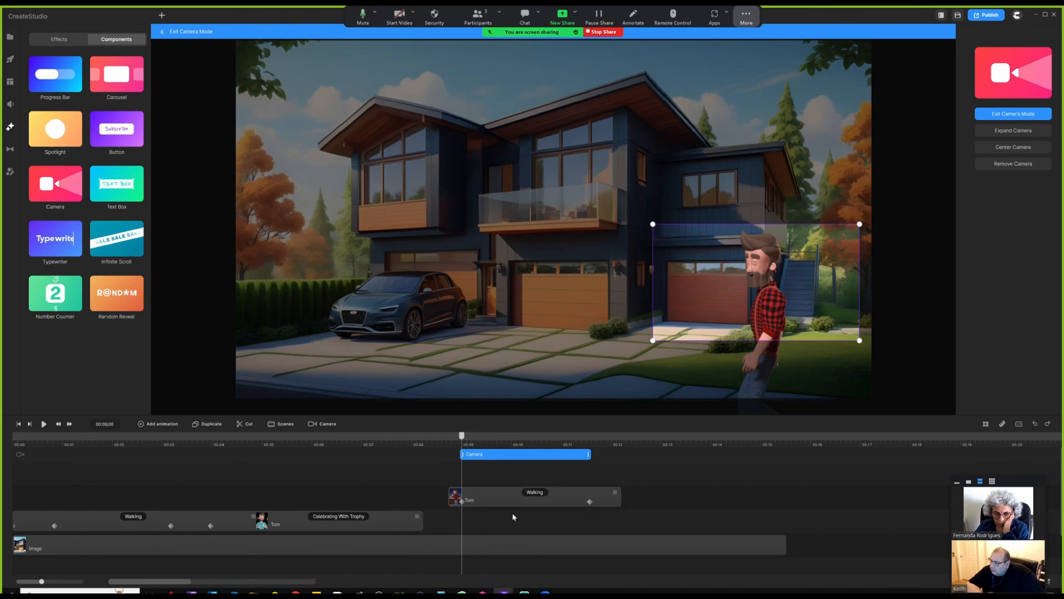
{"action": "left_click", "coordinate": [588, 439]}
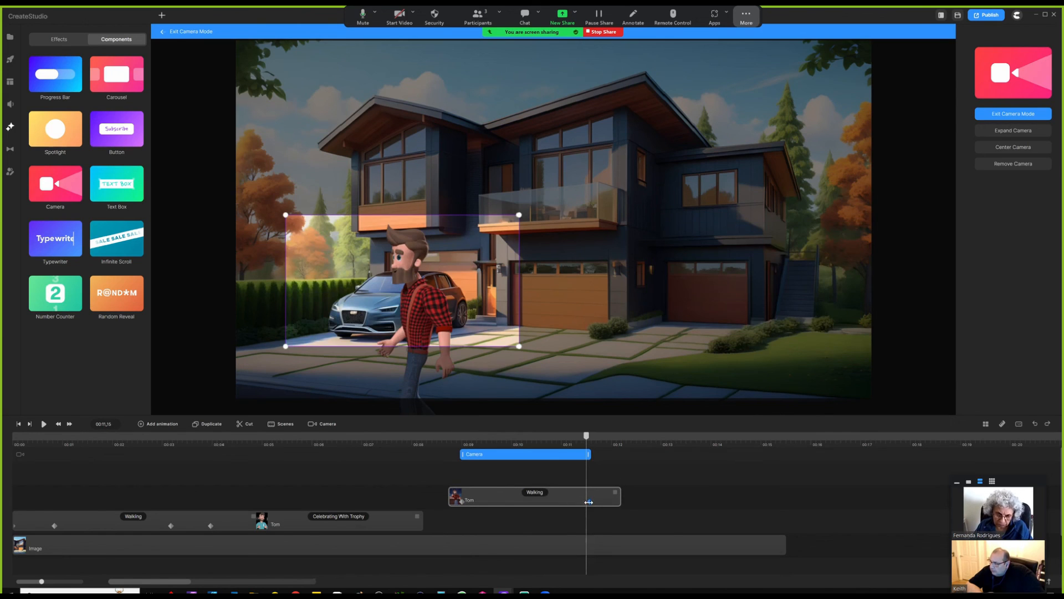
{"action": "left_click_drag", "start_coordinate": [587, 440], "coordinate": [453, 441]}
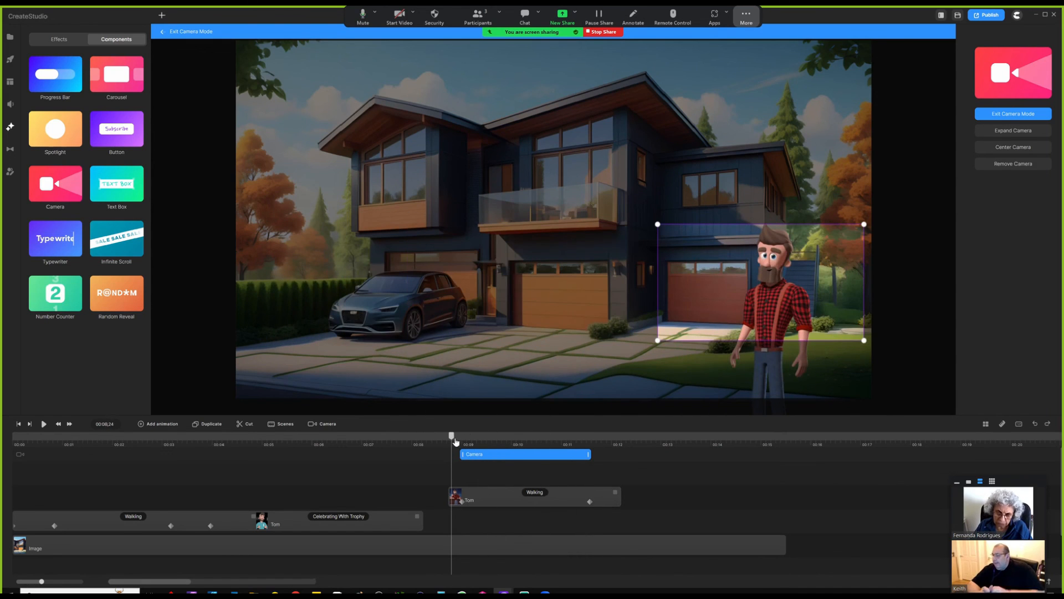
- Play and stop a preview of the camera zoom, then return to 00:08.23
{"action": "left_click", "coordinate": [440, 472]}
{"action": "left_click", "coordinate": [43, 423]}
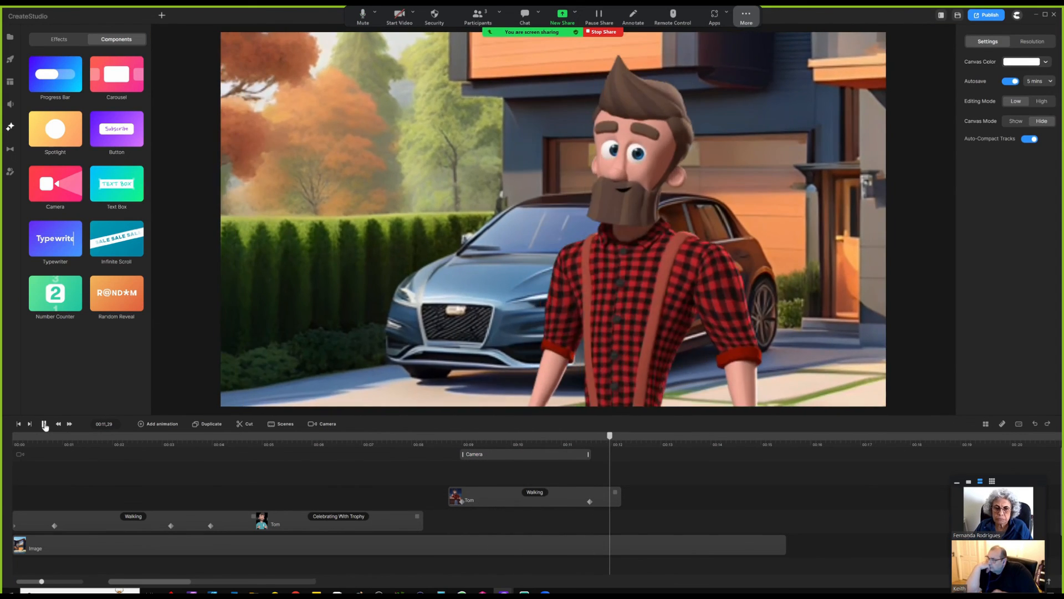
{"action": "left_click", "coordinate": [44, 424]}
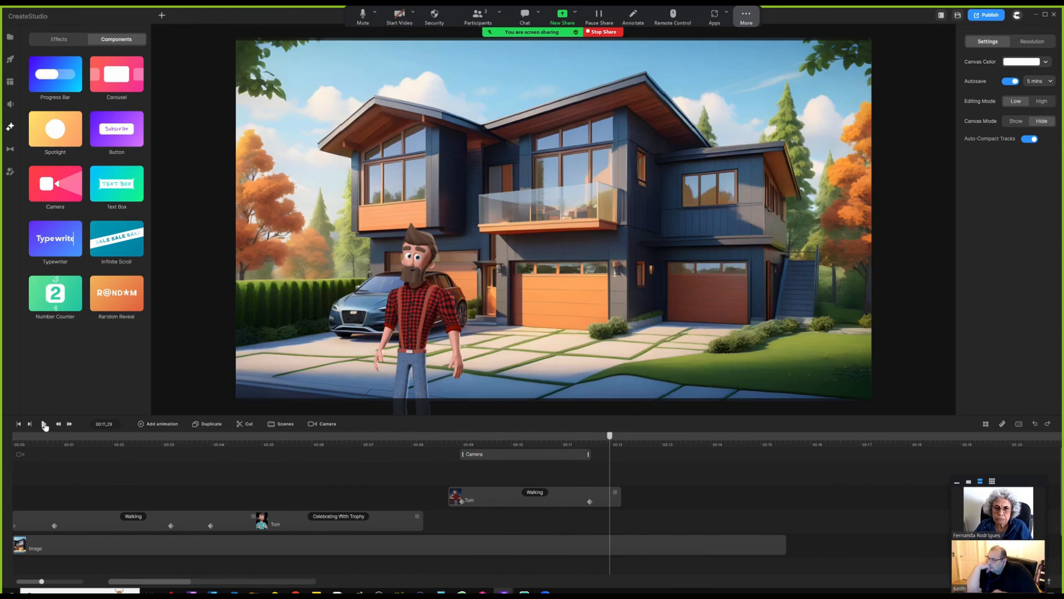
{"action": "left_click", "coordinate": [449, 445]}
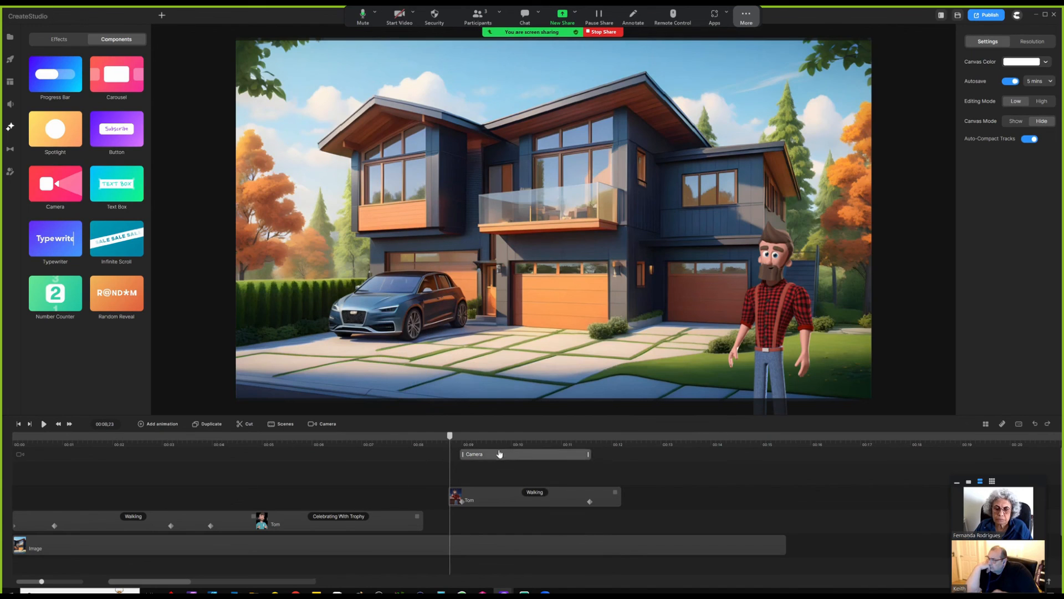
- Lengthen Tom's walking clip to about 00:14
{"action": "scroll", "coordinate": [439, 450], "scroll_direction": "down", "scroll_amount": 3}
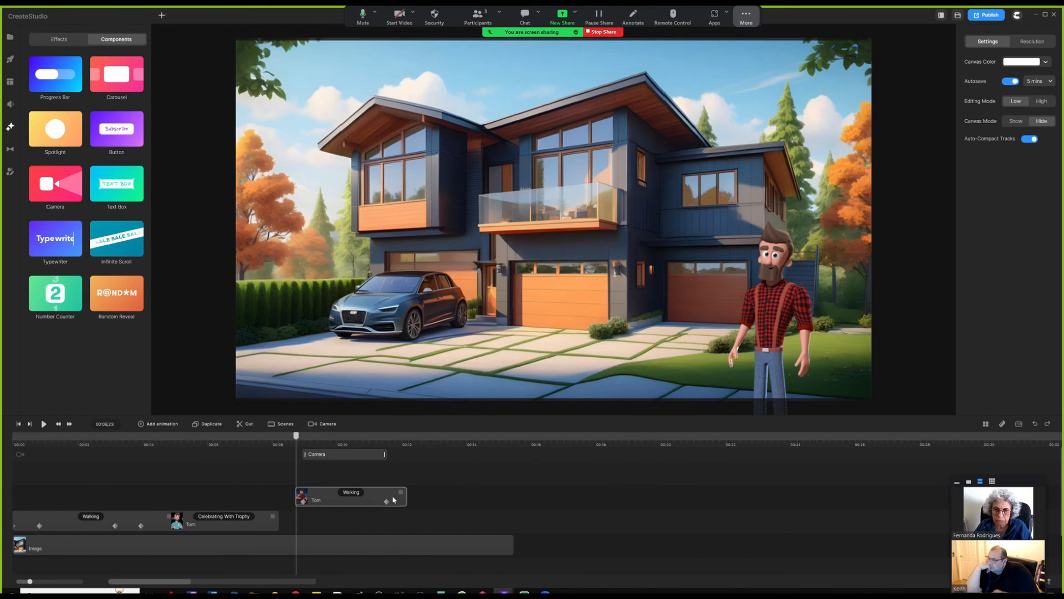
{"action": "left_click_drag", "start_coordinate": [399, 491], "coordinate": [485, 493]}
{"action": "left_click_drag", "start_coordinate": [448, 442], "coordinate": [473, 442]}
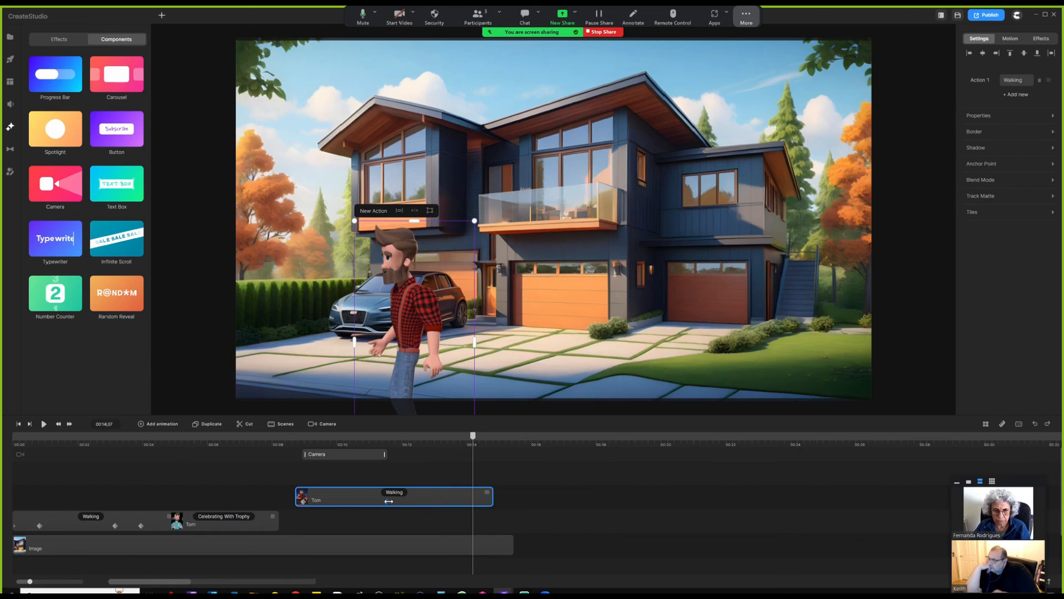
{"action": "left_click", "coordinate": [472, 504]}
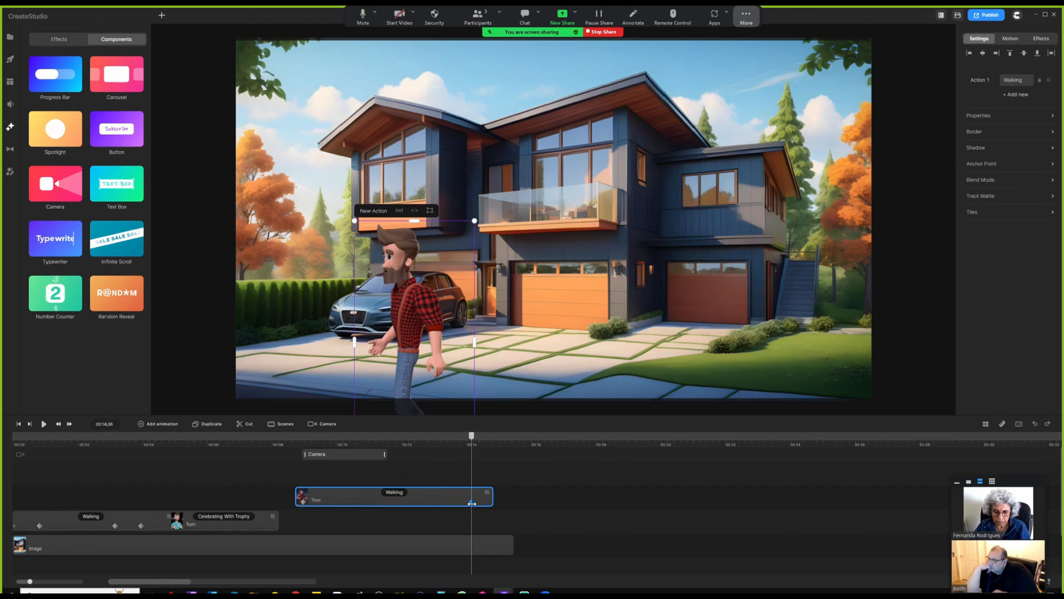
- Extend the Camera clip to end with Tom's walk and play from 00:08.19
{"action": "left_click", "coordinate": [384, 454]}
{"action": "left_click_drag", "start_coordinate": [385, 454], "coordinate": [470, 460]}
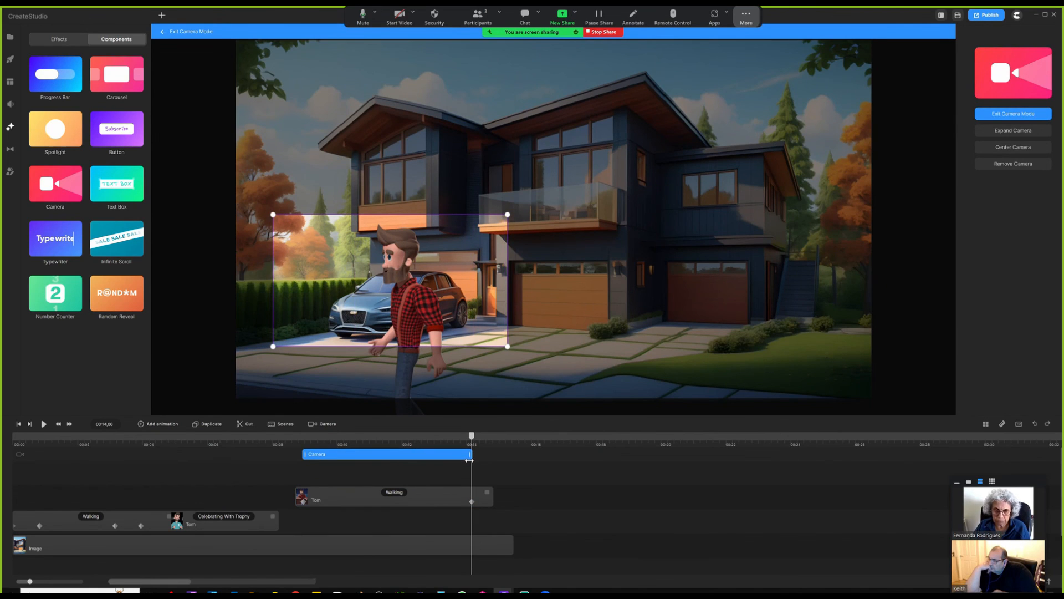
{"action": "left_click", "coordinate": [293, 454]}
{"action": "key", "text": "space"}
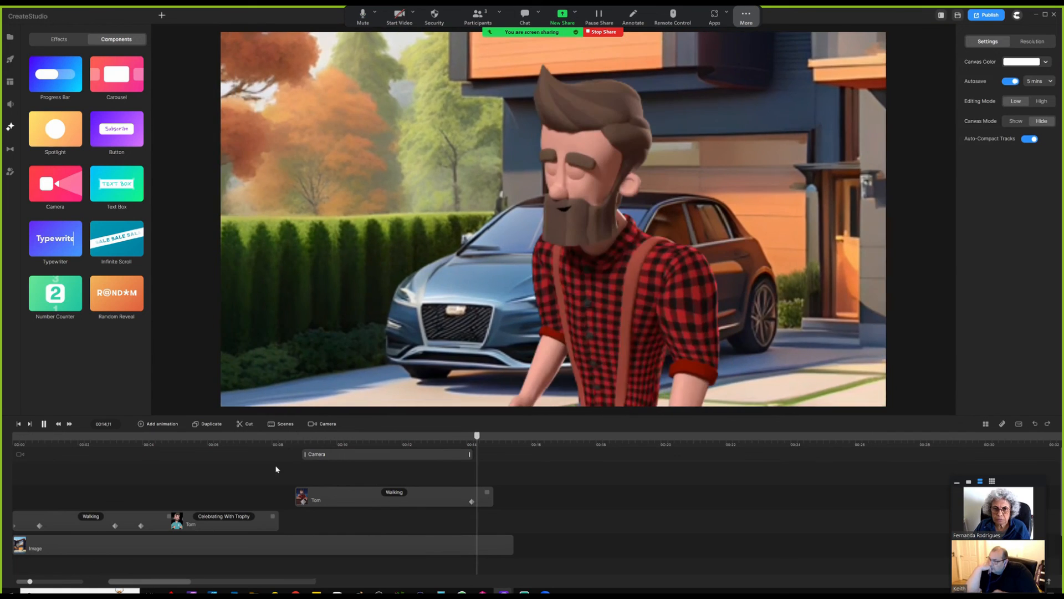
{"action": "key", "text": "space"}
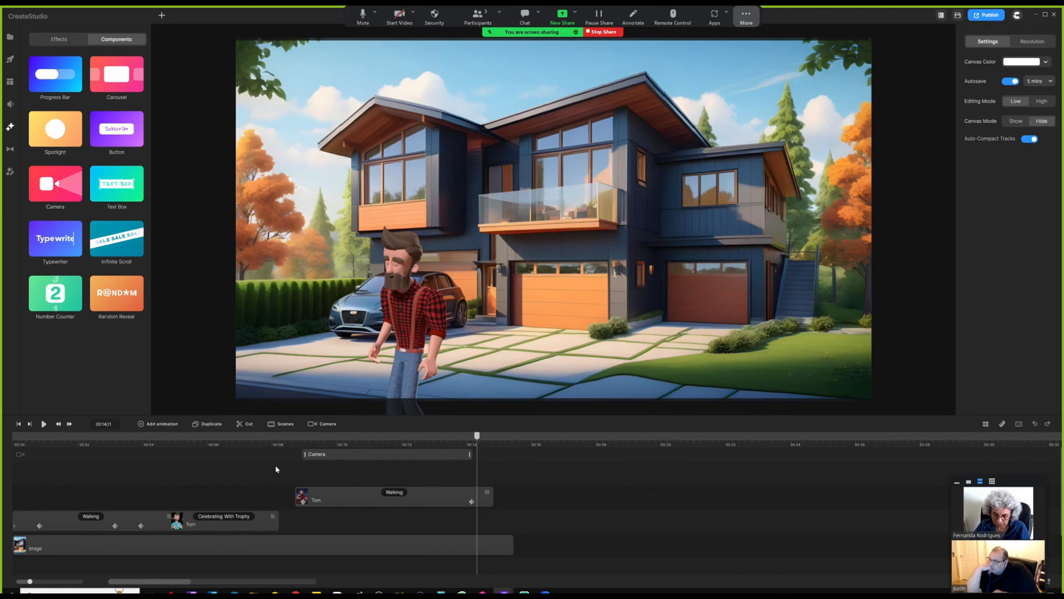